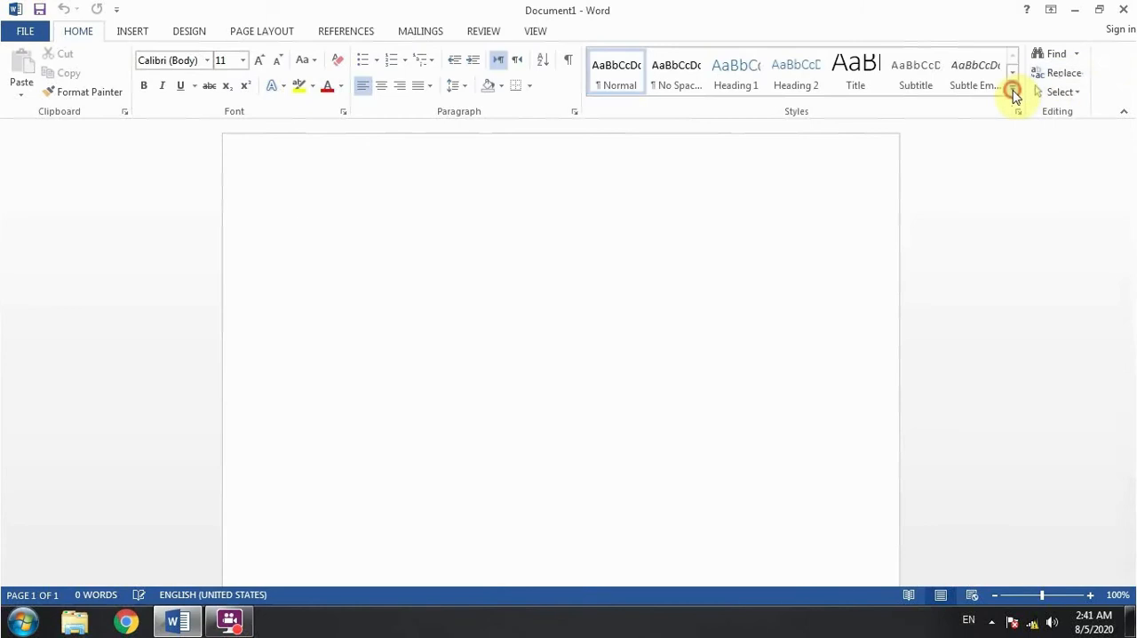
- Generate two paragraphs of sample text in the blank document with =rand(2)
{"action": "left_click", "coordinate": [1012, 87]}
{"action": "left_click", "coordinate": [401, 315]}
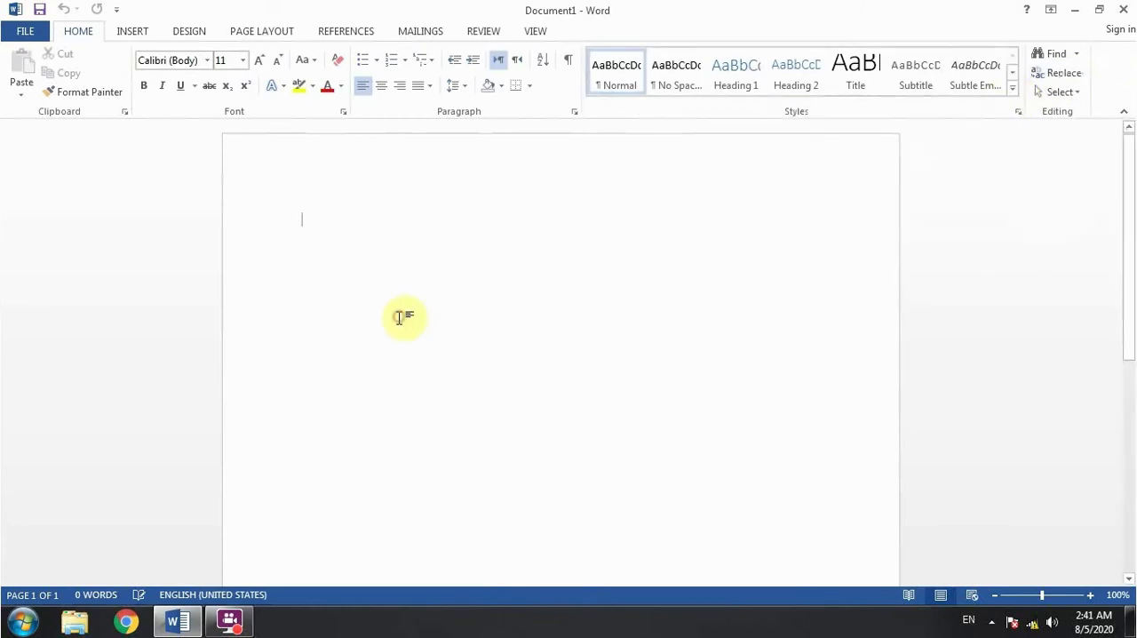
{"action": "type", "text": "=rand()"}
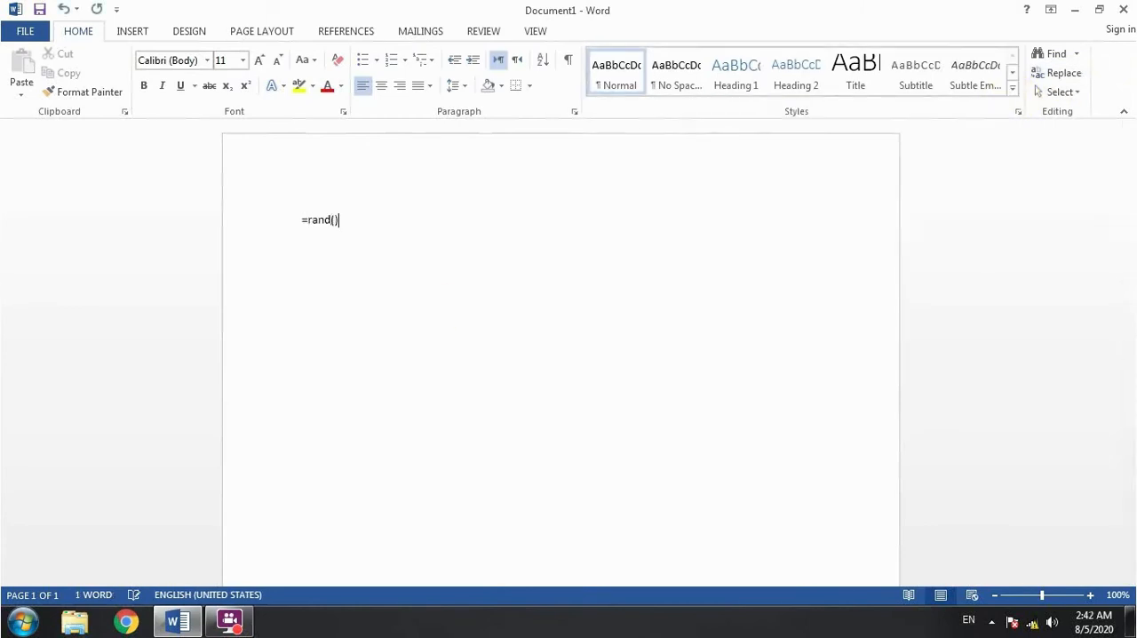
{"action": "type", "text": "2"}
{"action": "key", "text": "Return"}
- Select the second sample paragraph and look through the full gallery of text styles without applying one
{"action": "left_click_drag", "start_coordinate": [749, 313], "coordinate": [264, 275]}
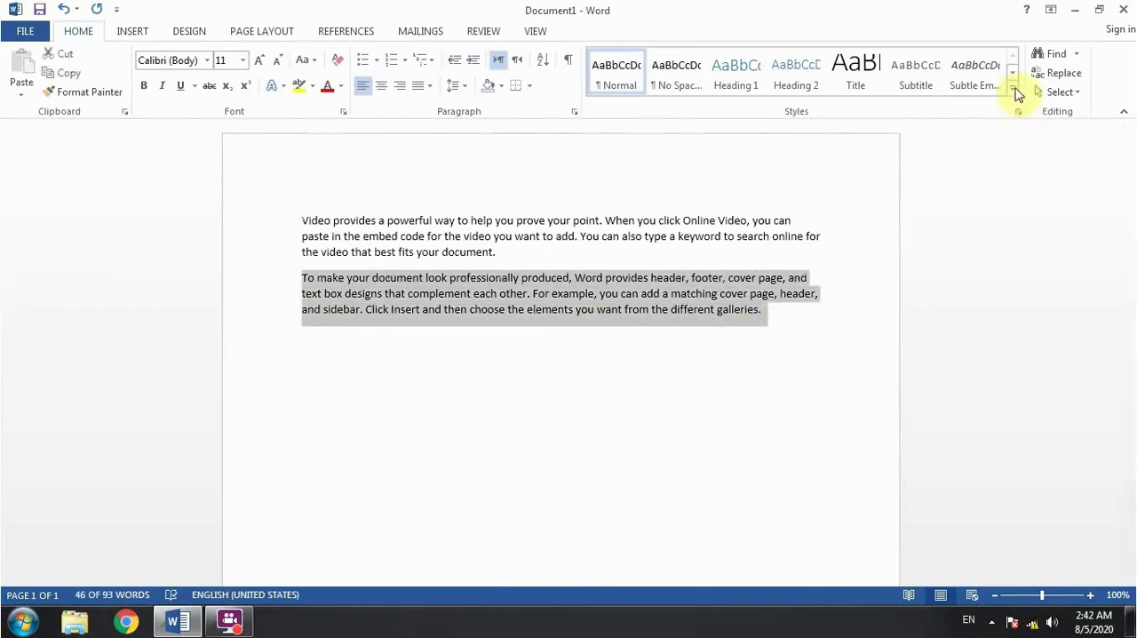
{"action": "left_click", "coordinate": [1012, 86]}
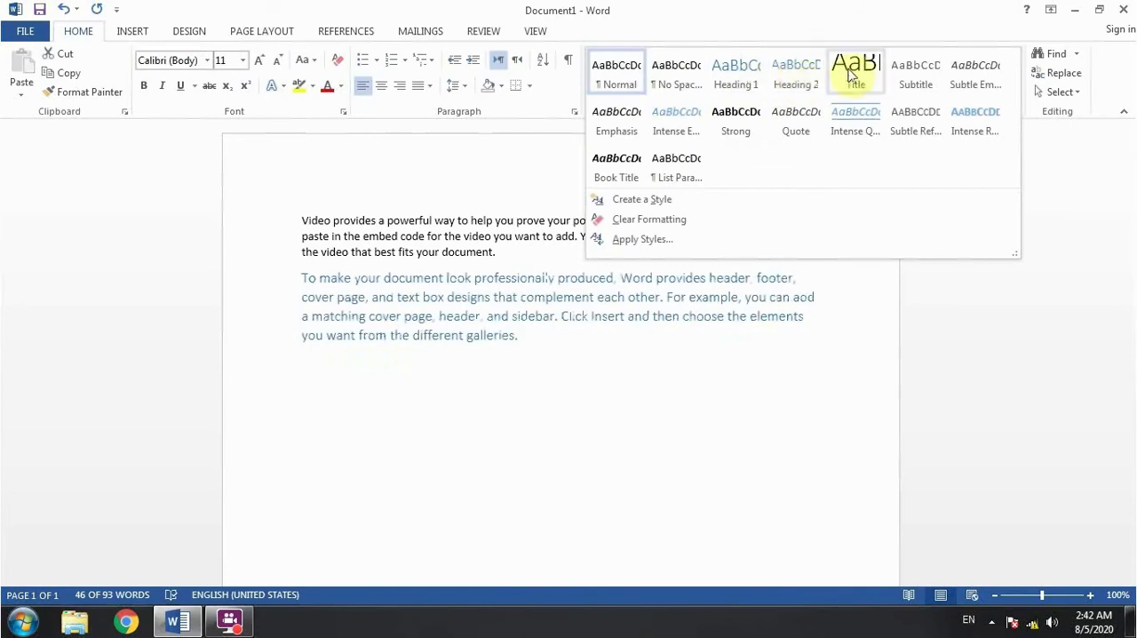
{"action": "left_click", "coordinate": [524, 442]}
- Add the word "Computer" on its own line below the sample paragraphs, leaving an empty line above it
{"action": "left_click", "coordinate": [506, 389]}
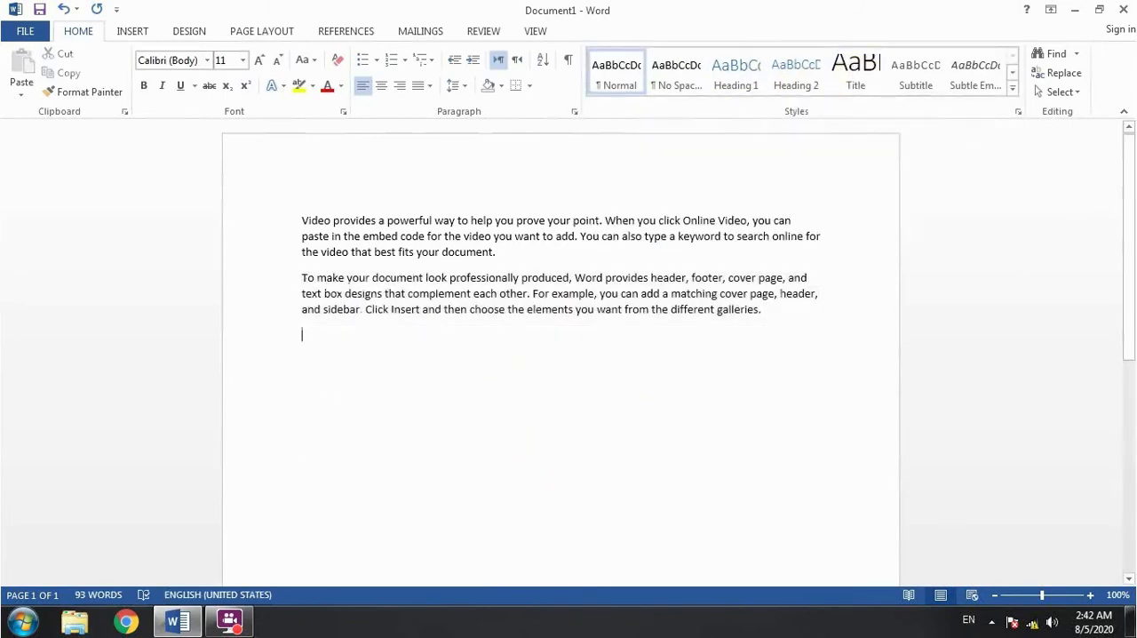
{"action": "key", "text": "Return"}
{"action": "type", "text": "Cmputer"}
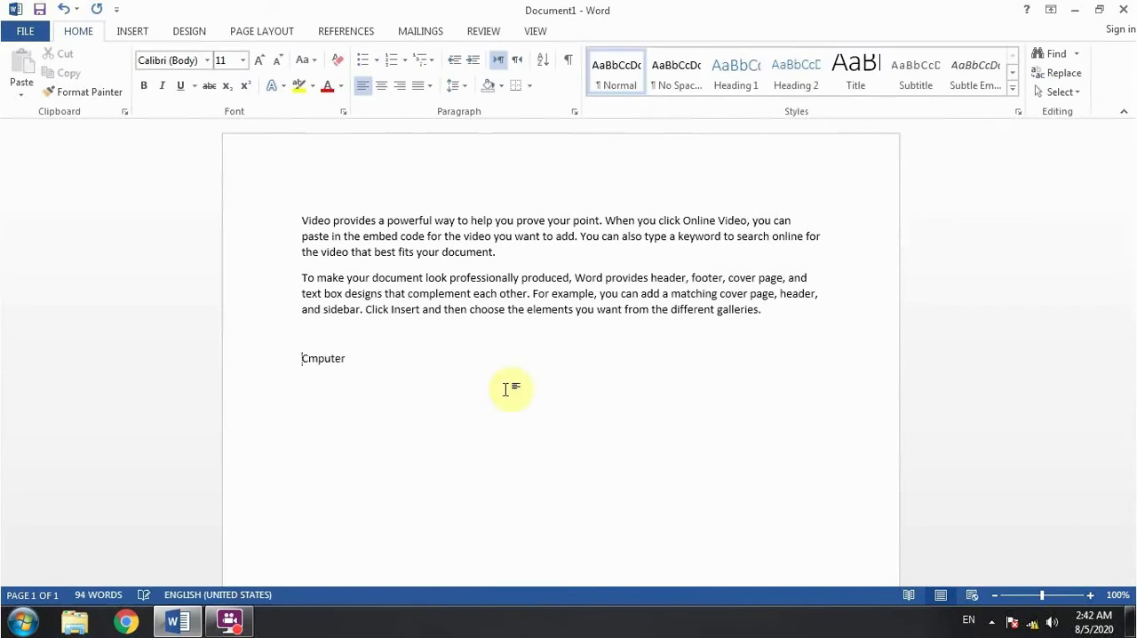
{"action": "key", "text": "Right"}
{"action": "type", "text": "o"}
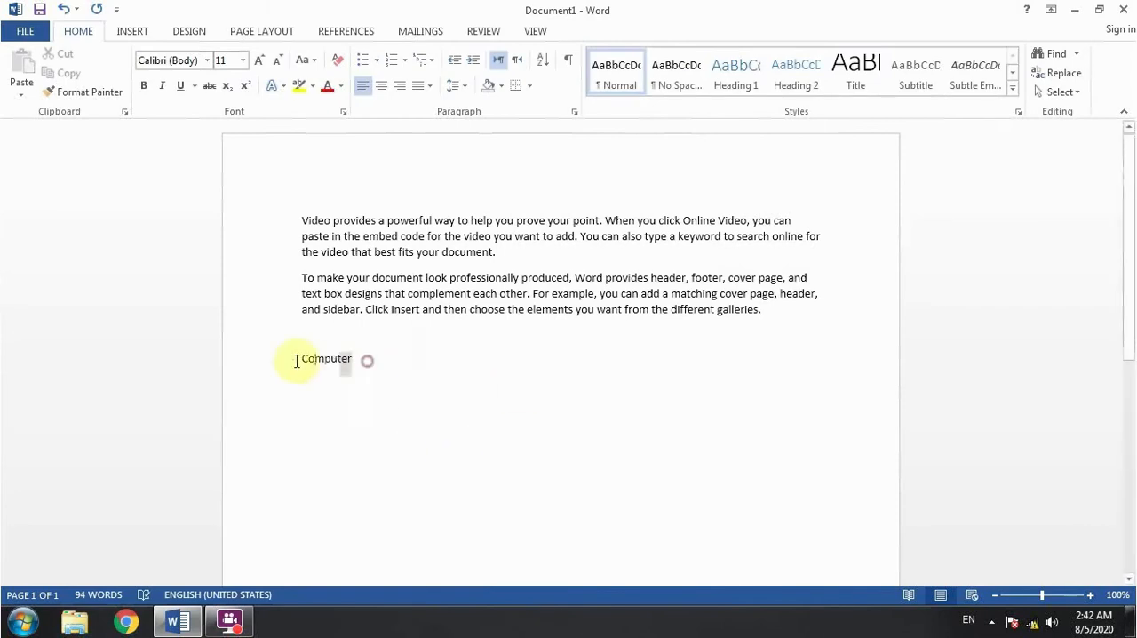
- Apply the Title style to the word "Computer"
{"action": "left_click", "coordinate": [288, 358]}
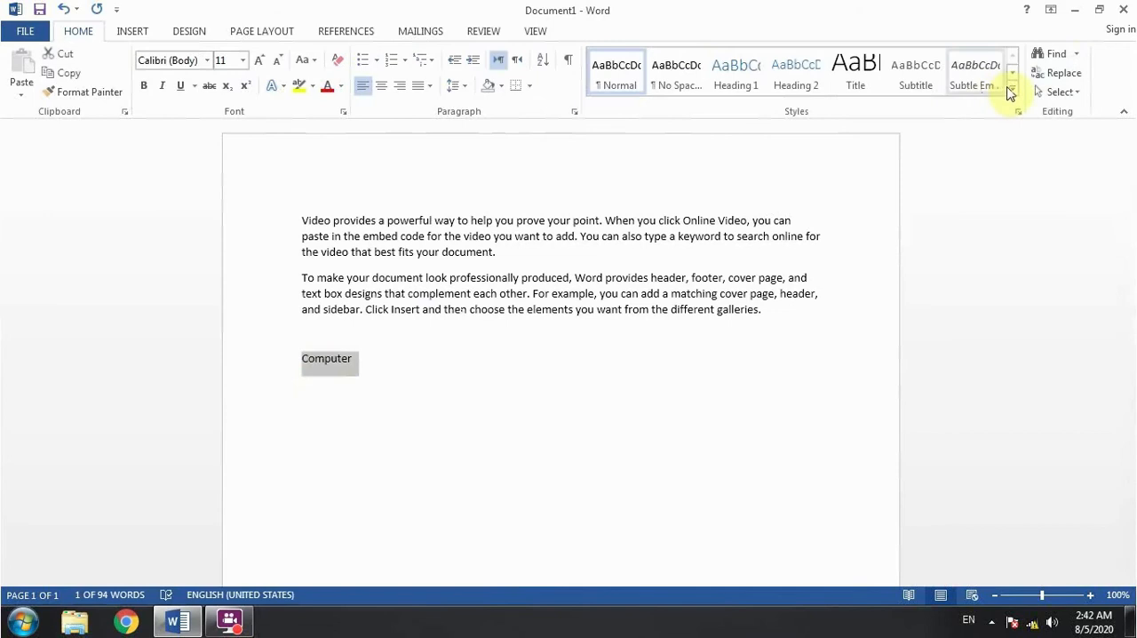
{"action": "left_click", "coordinate": [855, 71]}
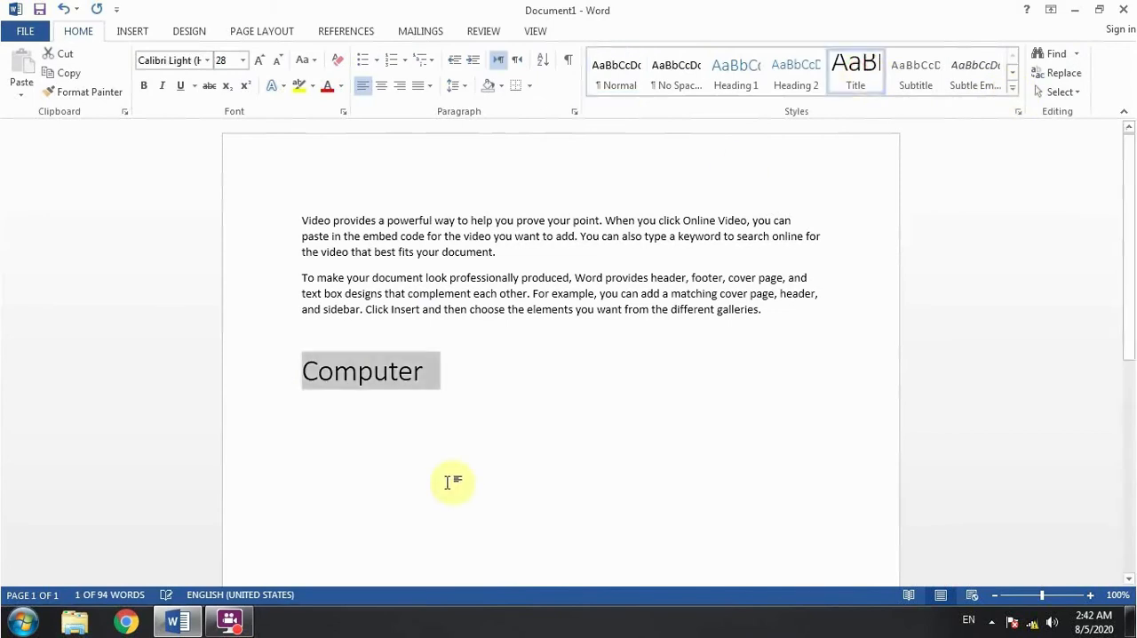
{"action": "left_click", "coordinate": [462, 383]}
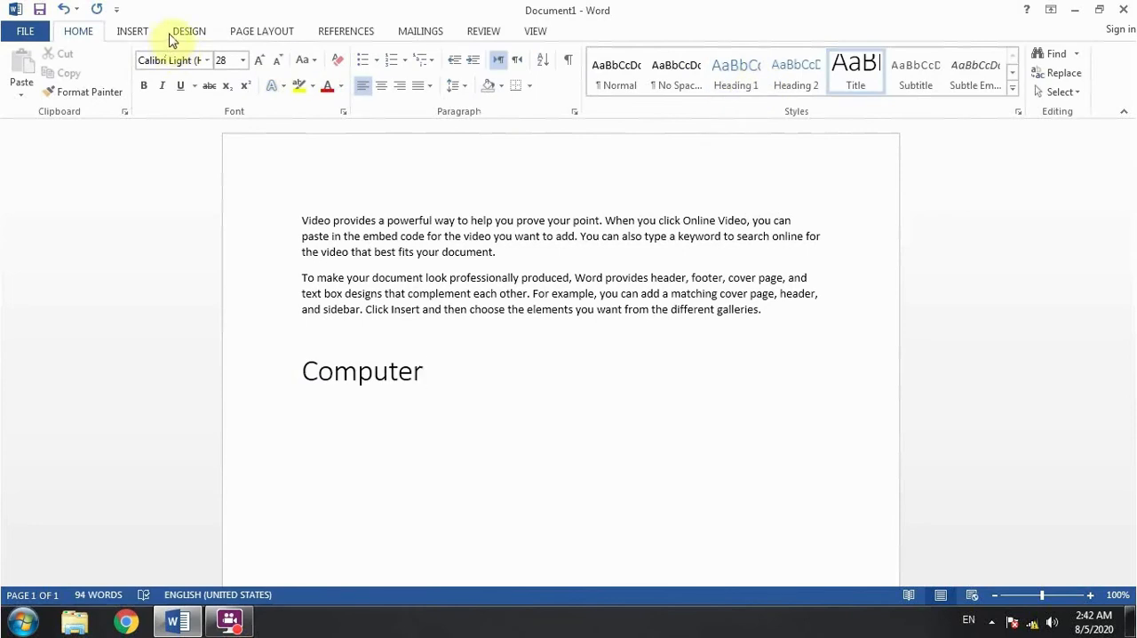
{"action": "left_click", "coordinate": [135, 32]}
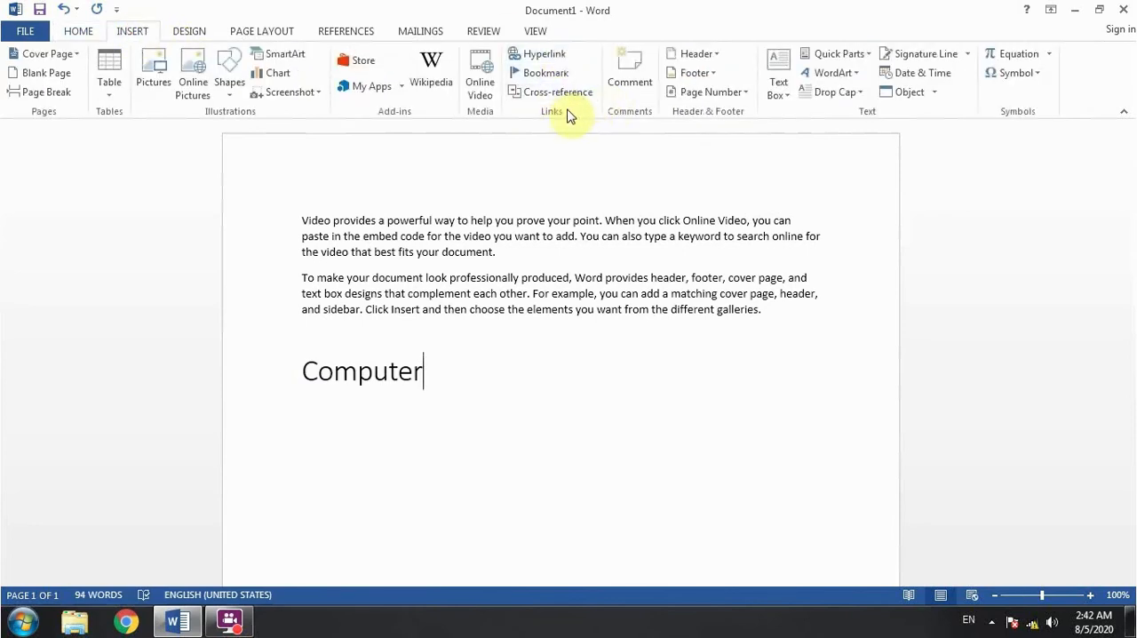
{"action": "left_click", "coordinate": [79, 31]}
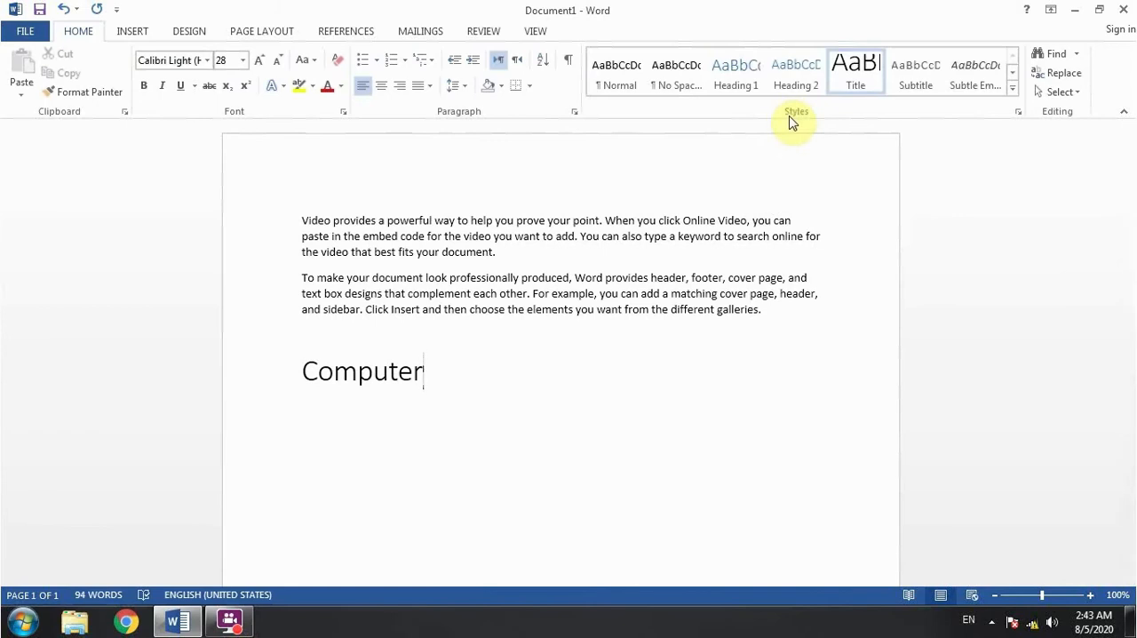
- Clear the whole document, then enter a line of filler text in the Title style and a second filler line beneath it
{"action": "key", "text": "ctrl+a"}
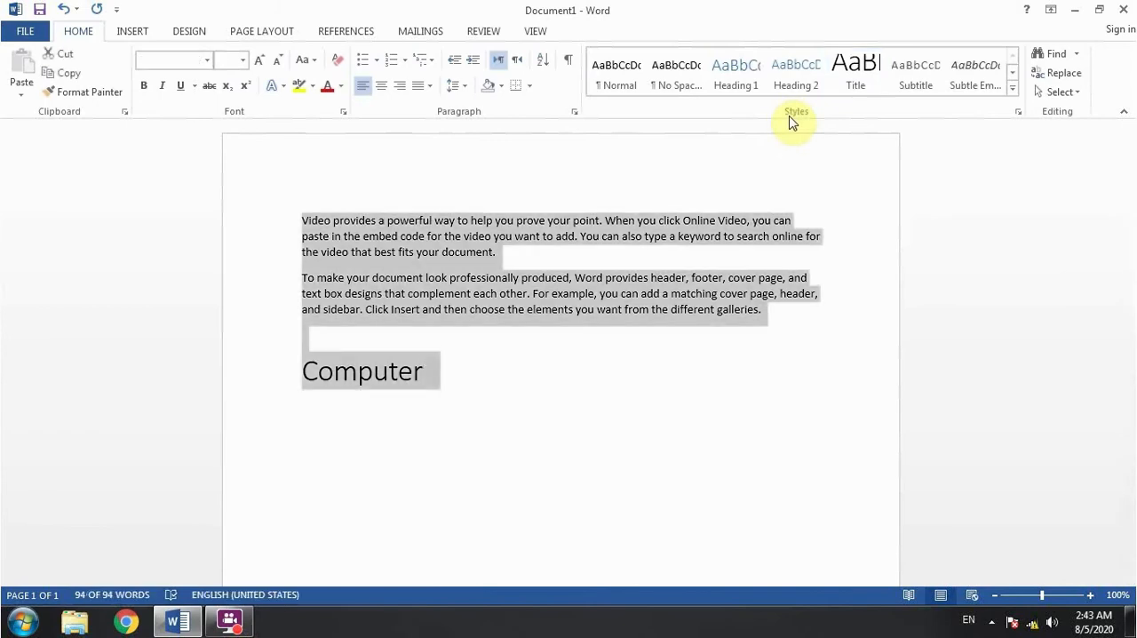
{"action": "key", "text": "Delete"}
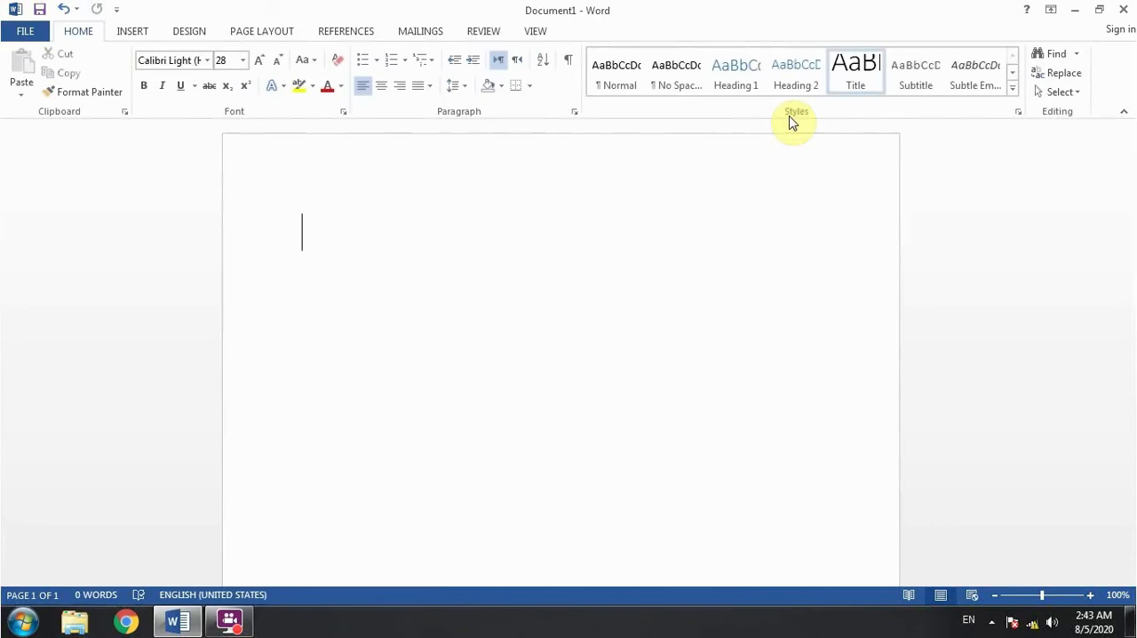
{"action": "type", "text": "kdjflkdjfldjfkfjdkfjlkfjldkf"}
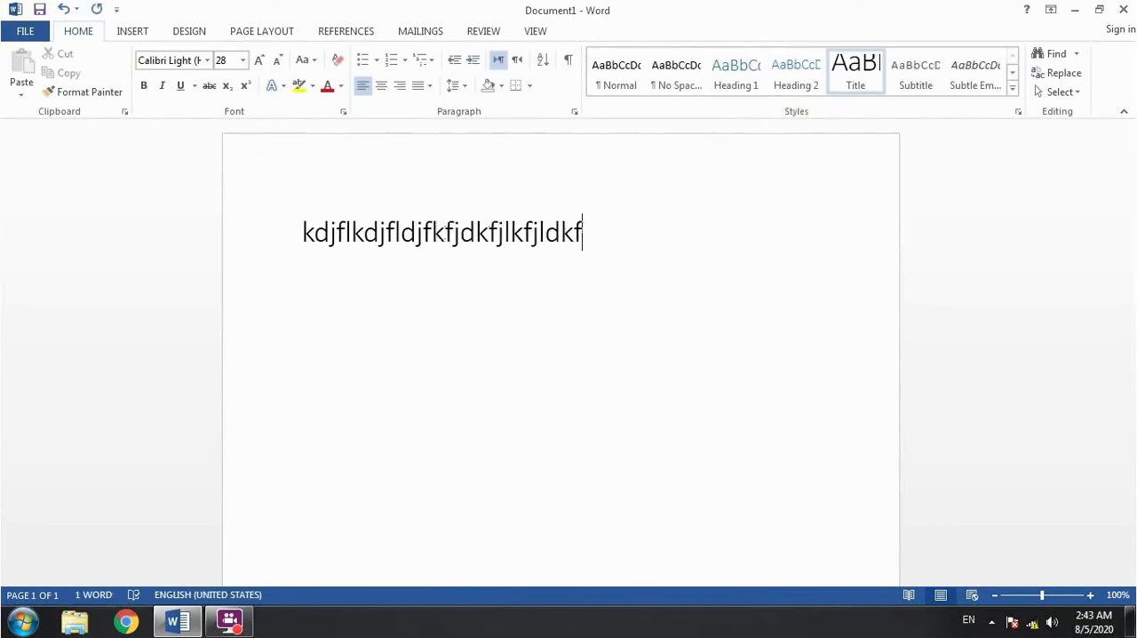
{"action": "key", "text": "Return"}
{"action": "type", "text": "fdjf"}
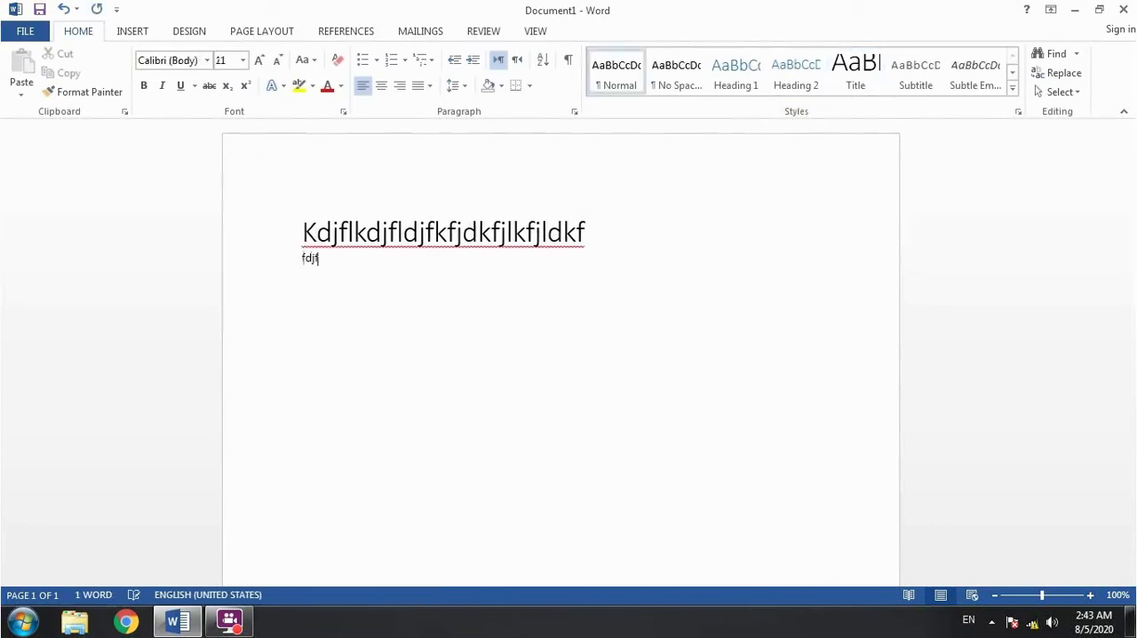
{"action": "type", "text": "hkjhfkjfhkdjhfkfhdkj"}
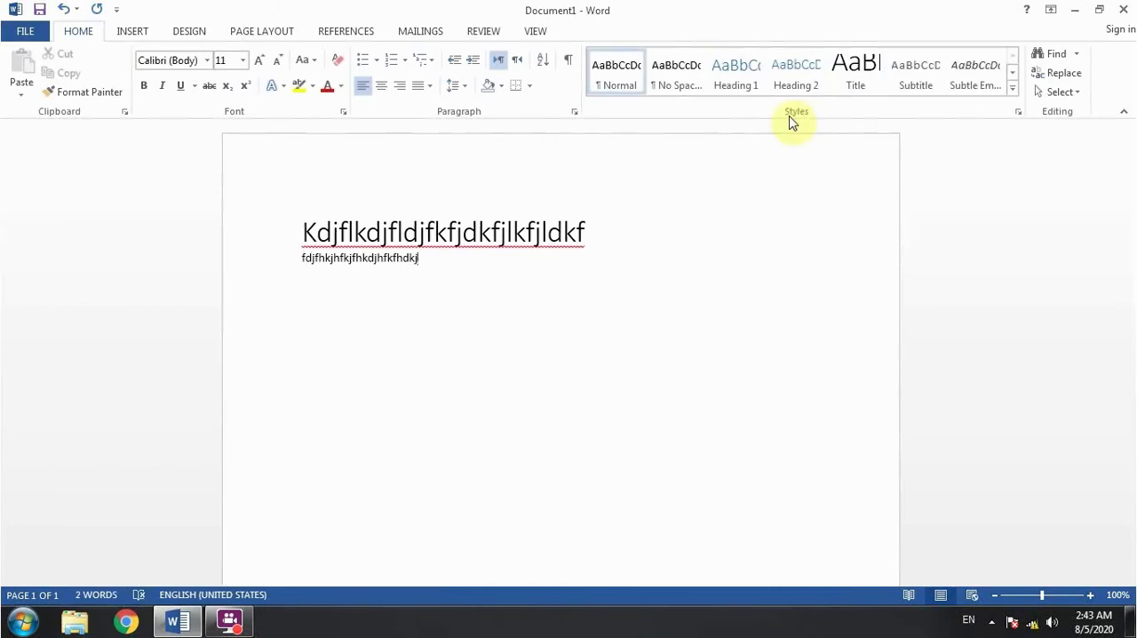
- Replace all the text with four separate paragraphs of filler text in the Normal style
{"action": "key", "text": "ctrl+a"}
{"action": "key", "text": "BackSpace"}
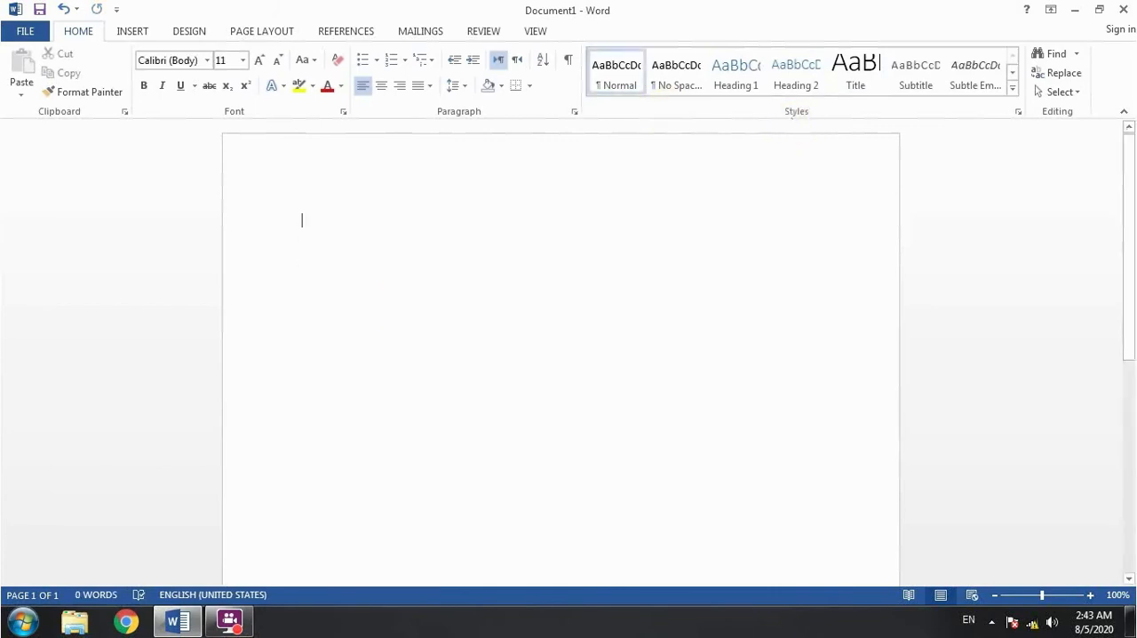
{"action": "type", "text": "hkjdhfkjhdfkjhfkhfkdhfkhfkhfkdjhfd"}
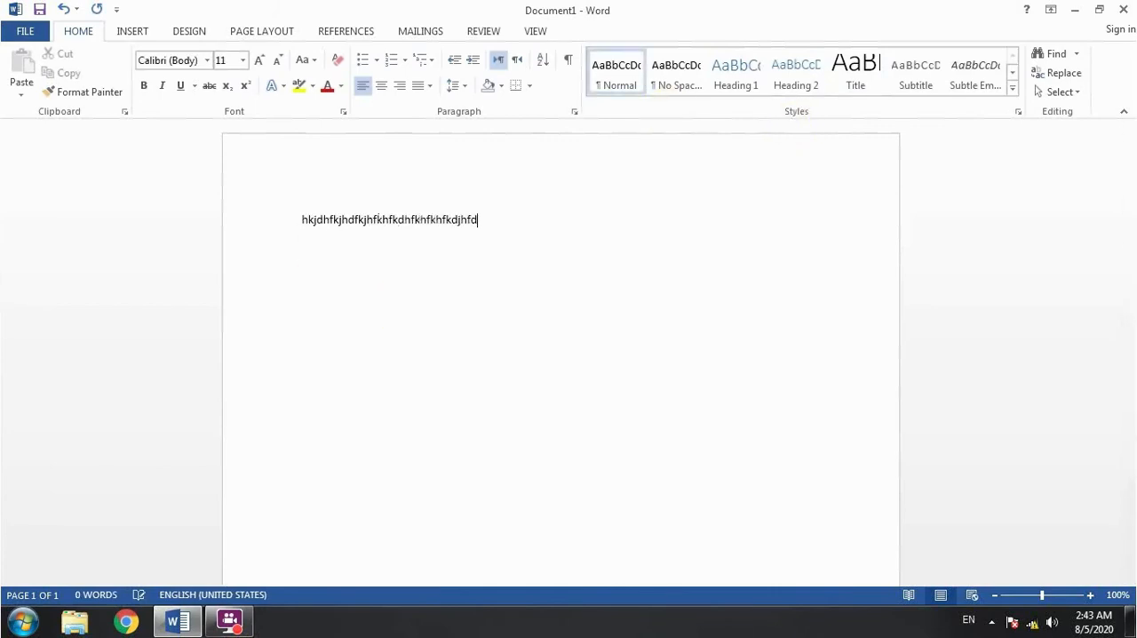
{"action": "key", "text": "Return"}
{"action": "type", "text": "jdhfkjdhfkjdhfkdhfkhfkdhfdf"}
{"action": "key", "text": "Return"}
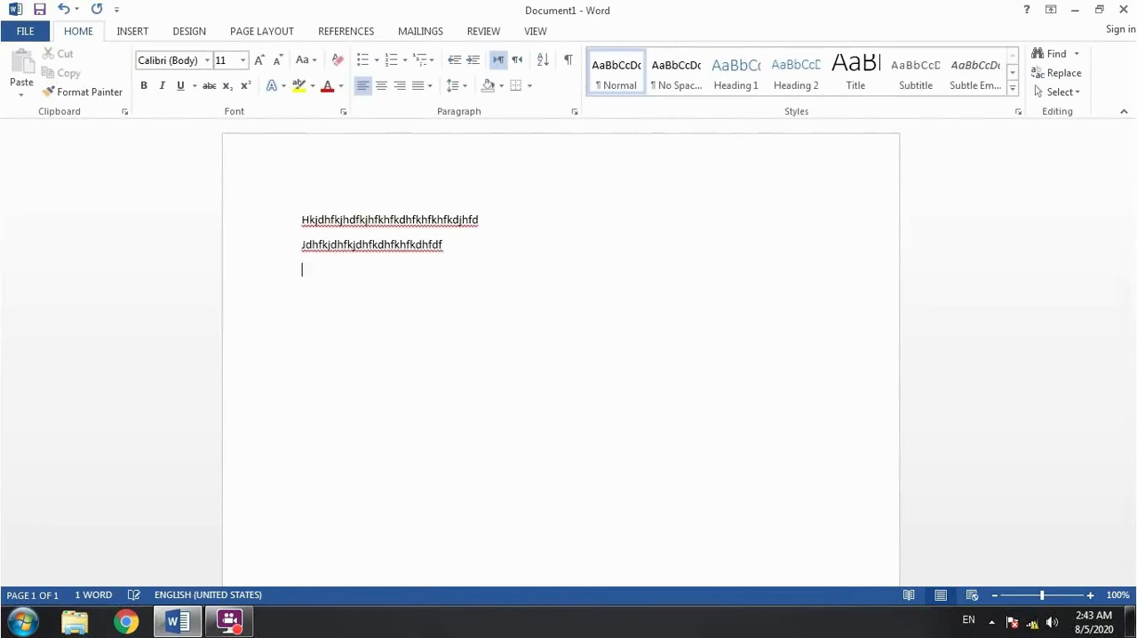
{"action": "type", "text": "fjhdfkjhdkfhfkjdf"}
{"action": "type", "text": "fdf"}
{"action": "key", "text": "Return"}
{"action": "type", "text": "jhfdjfh"}
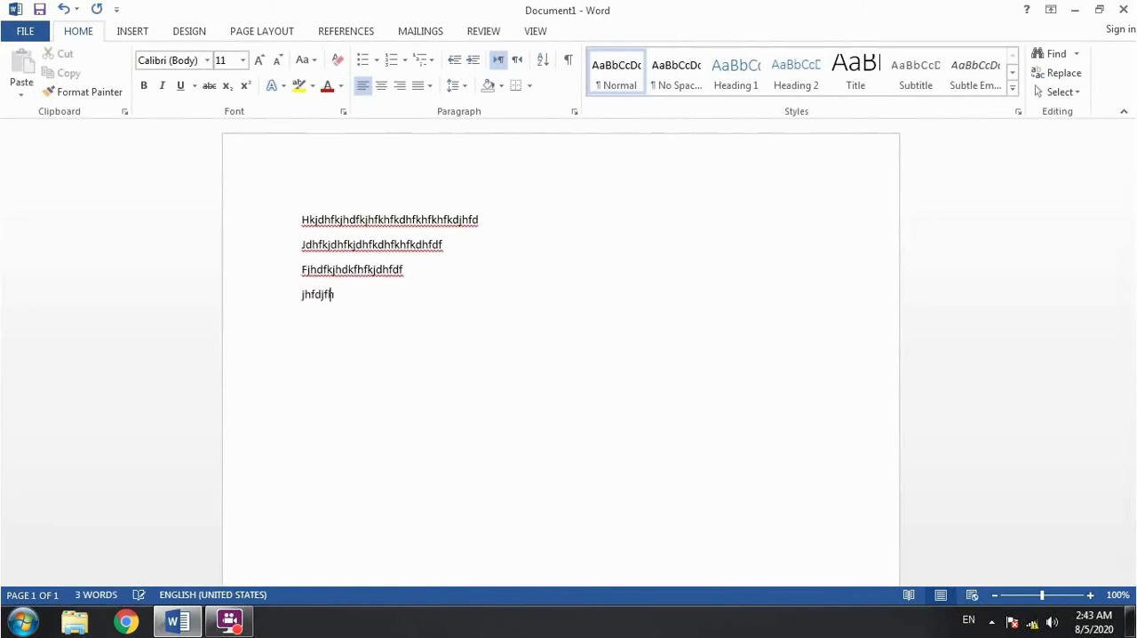
{"action": "type", "text": "kdhfkdjhfkjdhfkjdhfkjqhj"}
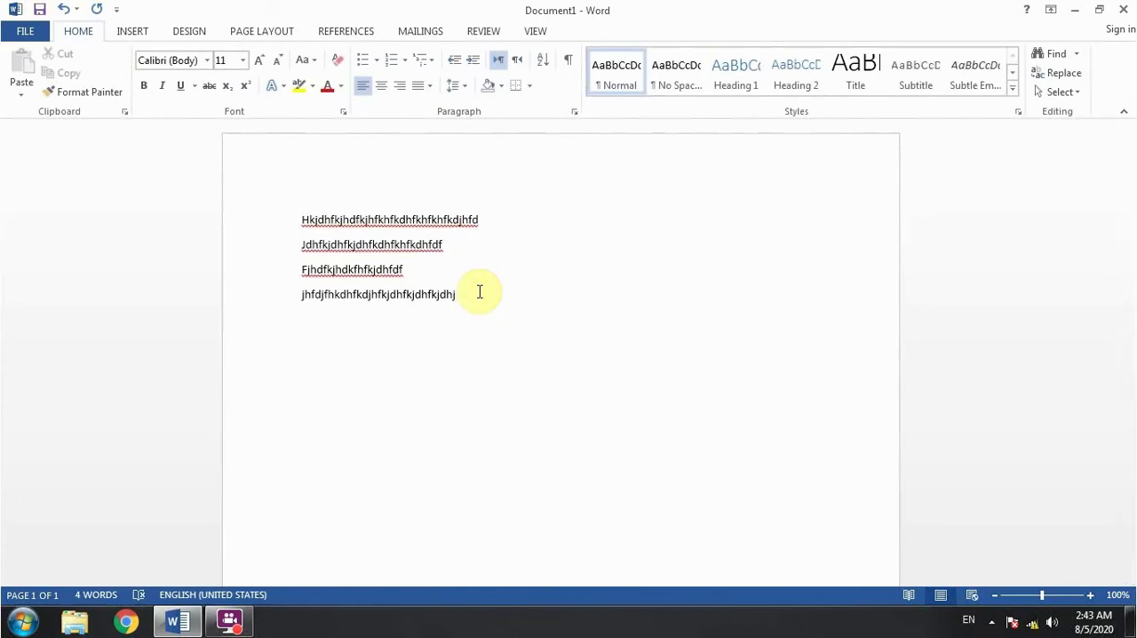
- Clear all the text from the document and apply the No Spacing style to the empty paragraph
{"action": "key", "text": "ctrl+a"}
{"action": "key", "text": "Delete"}
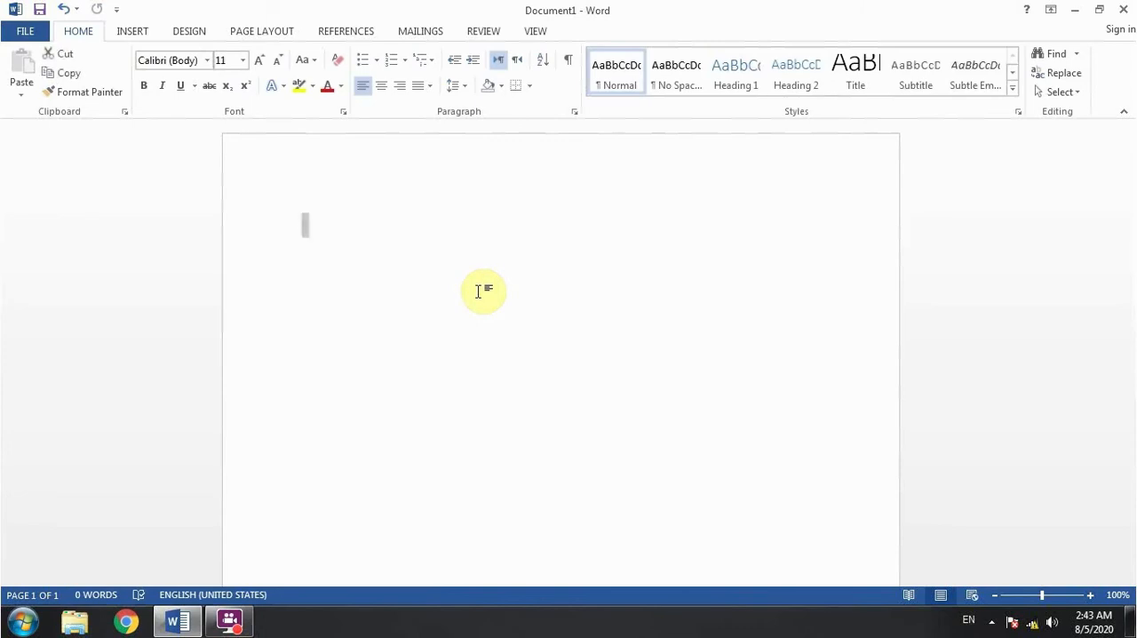
{"action": "left_click", "coordinate": [681, 78]}
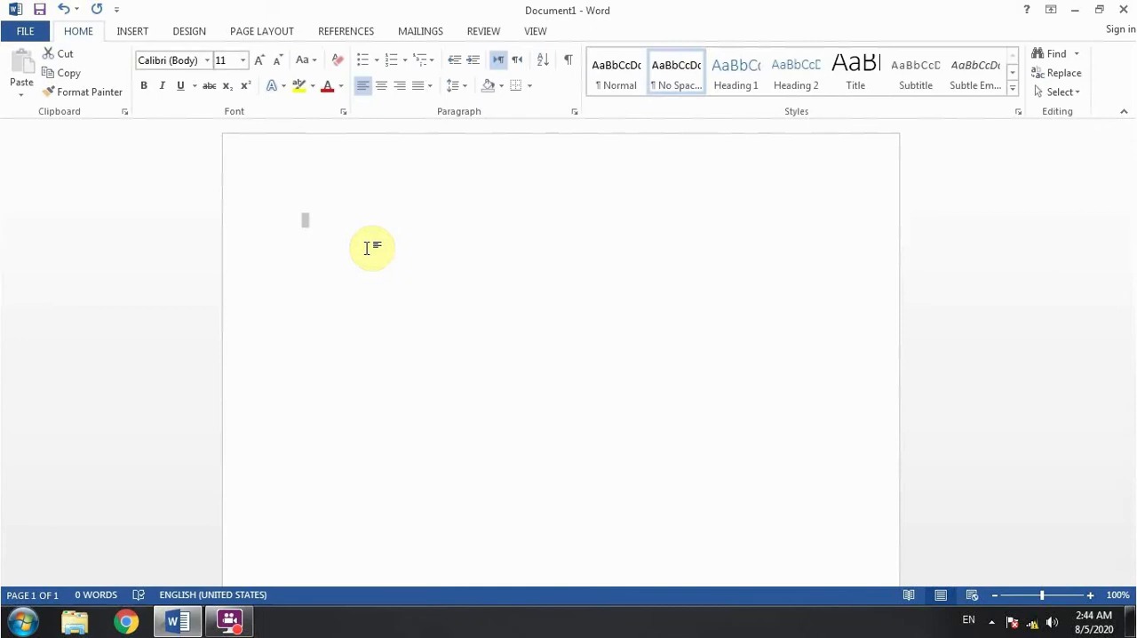
- Enter three separate lines of filler text in the No Spacing style
{"action": "type", "text": "fdhfjhdfkjdhfkjdhfkhffudkjcnfdkjf"}
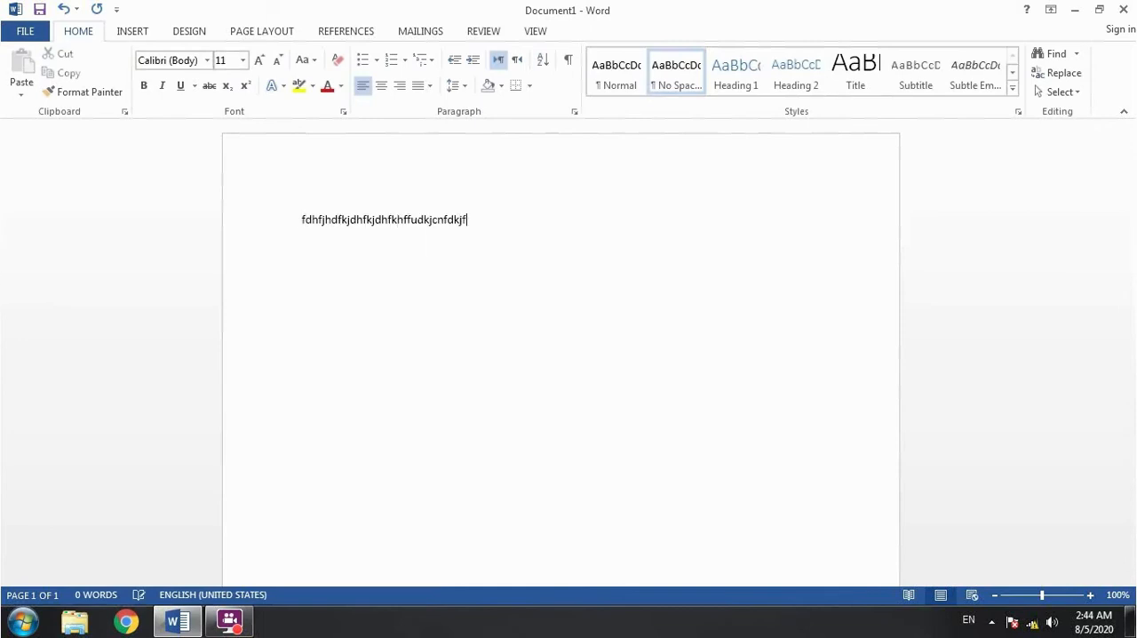
{"action": "type", "text": "d"}
{"action": "key", "text": "Return"}
{"action": "type", "text": "fkjdhfkjdhfkjhfkhfkjdhfkdhfdkjf"}
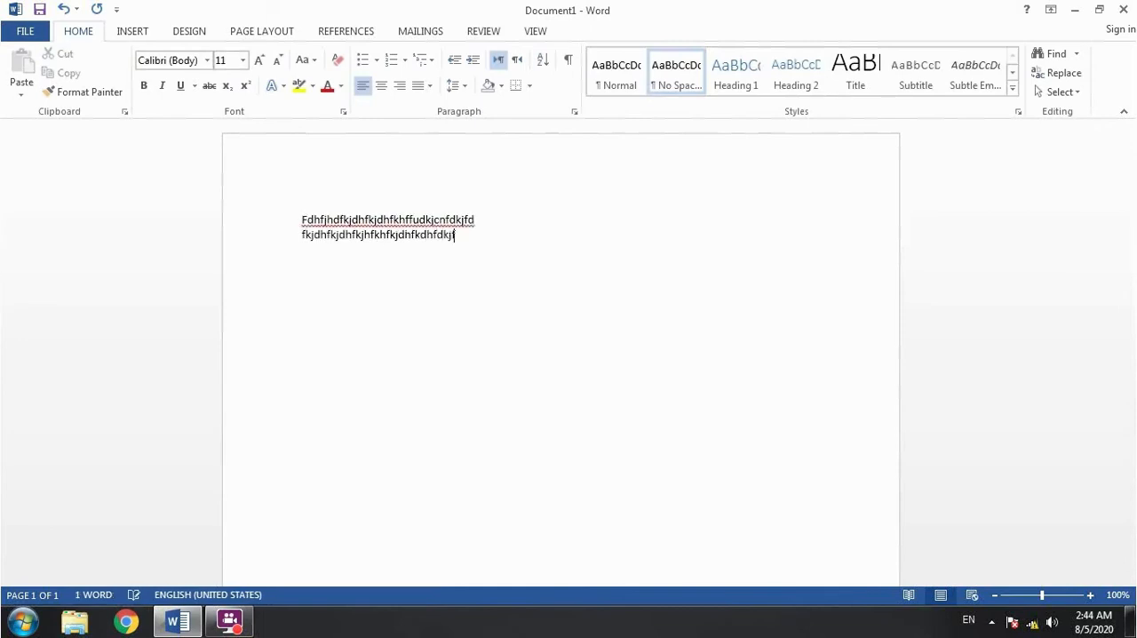
{"action": "type", "text": "d"}
{"action": "key", "text": "Return"}
{"action": "type", "text": "dfkjhdkfjhdkfhdkjfhdkjhfdkfhdkfd;k"}
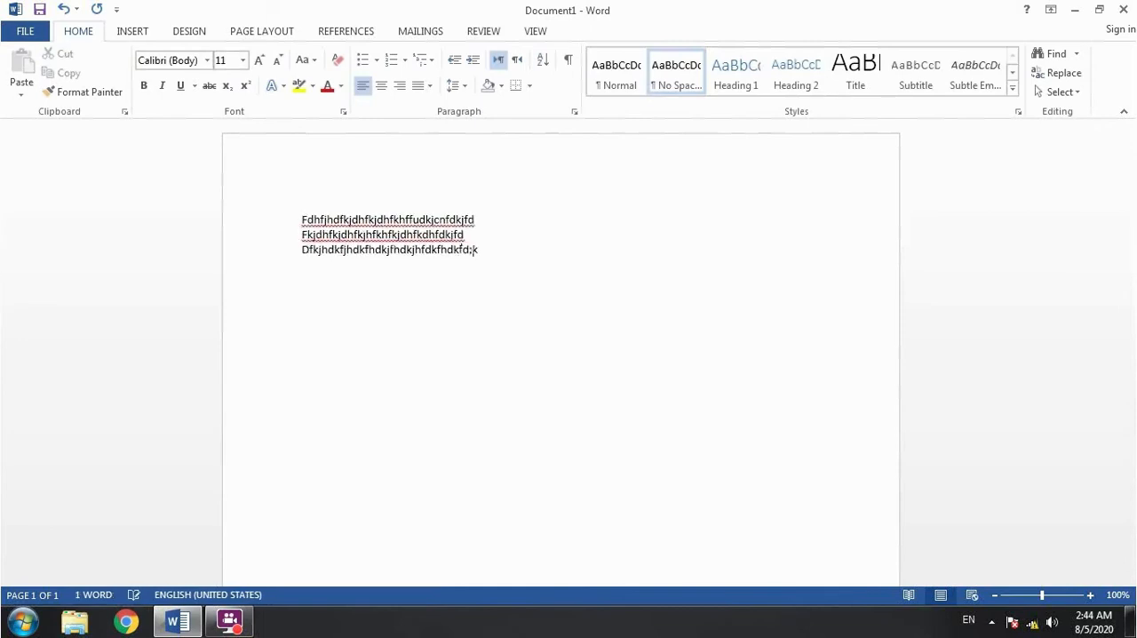
{"action": "type", "text": "hfdkf"}
{"action": "key", "text": "Return"}
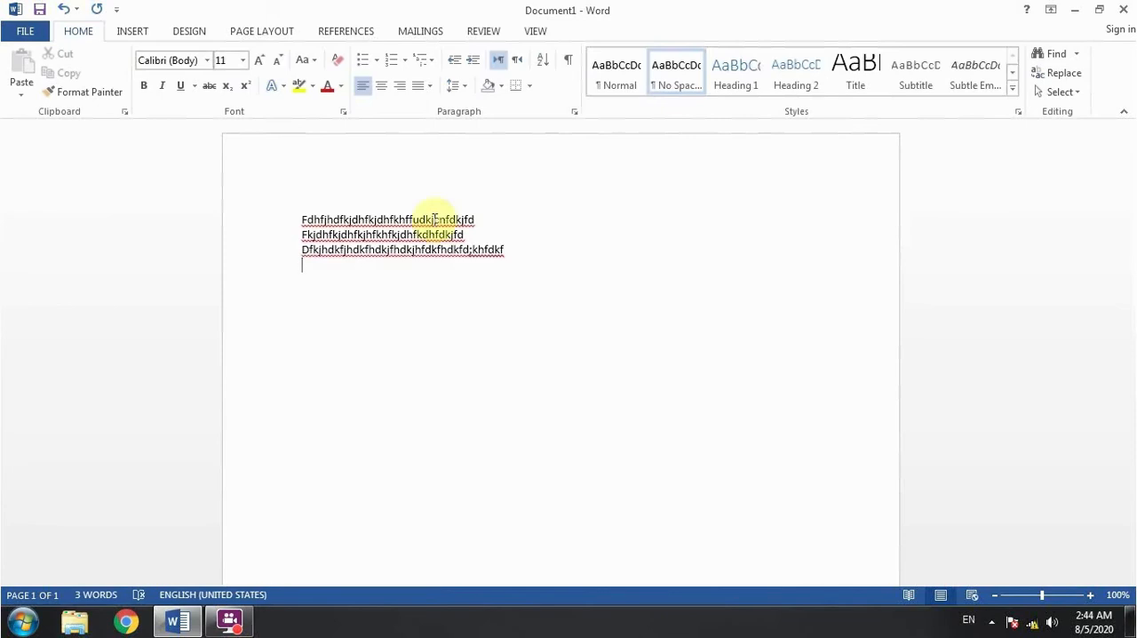
- Select the three filler lines and preview the line spacing values on them without applying one
{"action": "left_click_drag", "start_coordinate": [512, 252], "coordinate": [261, 213]}
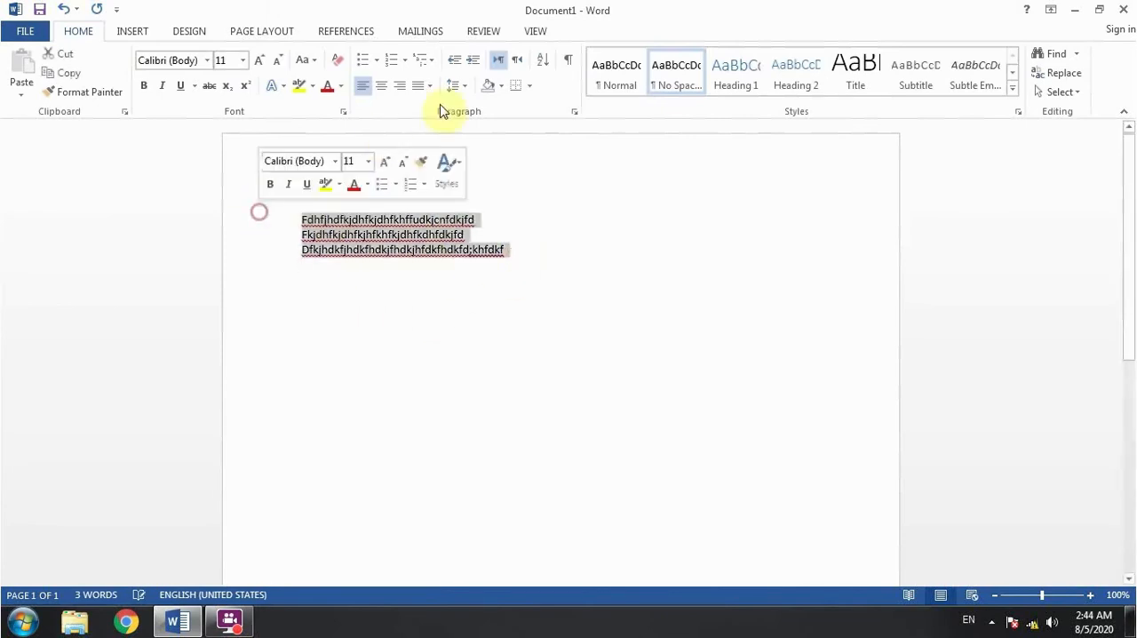
{"action": "left_click", "coordinate": [455, 85]}
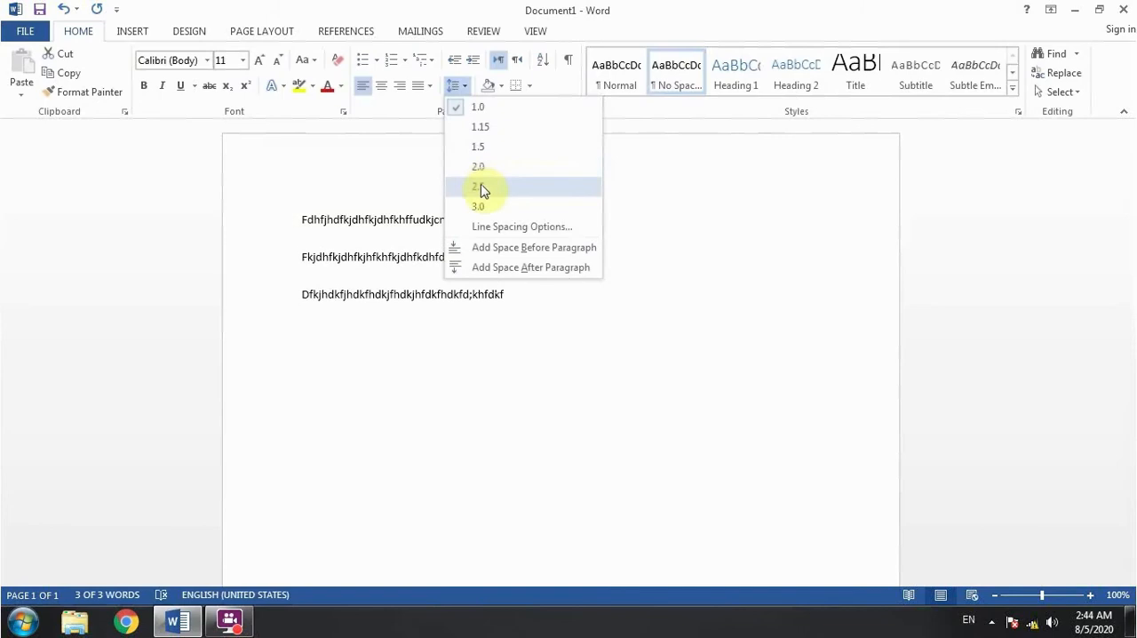
{"action": "left_click", "coordinate": [629, 330]}
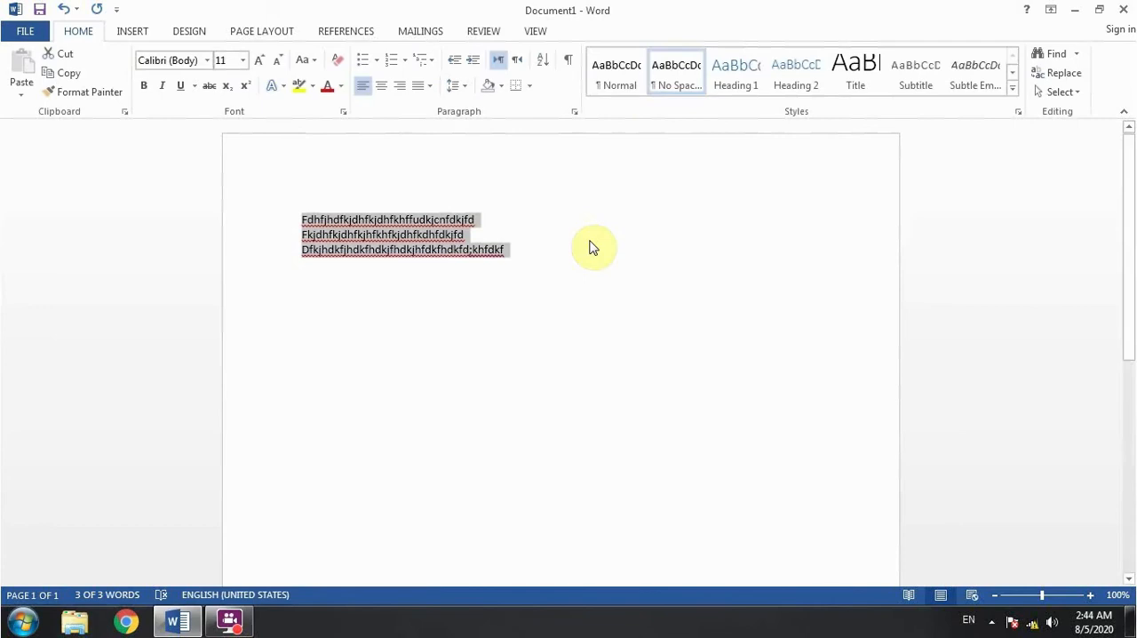
- Delete the three filler lines and generate sample paragraphs in the No Spacing style with =rand()
{"action": "key", "text": "Delete"}
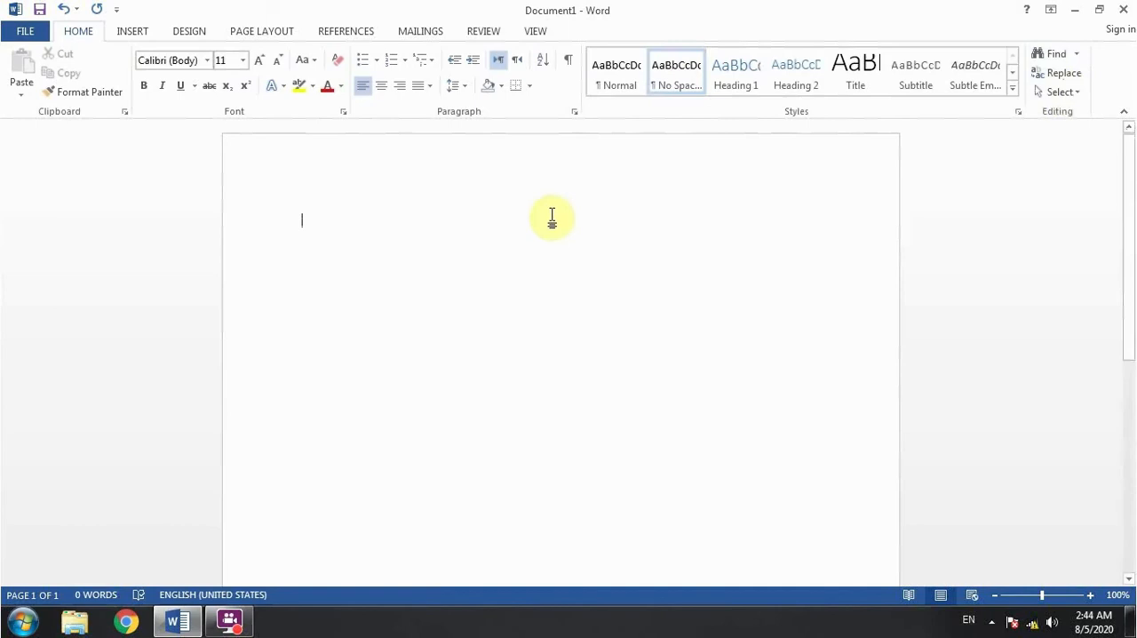
{"action": "type", "text": "=rand()"}
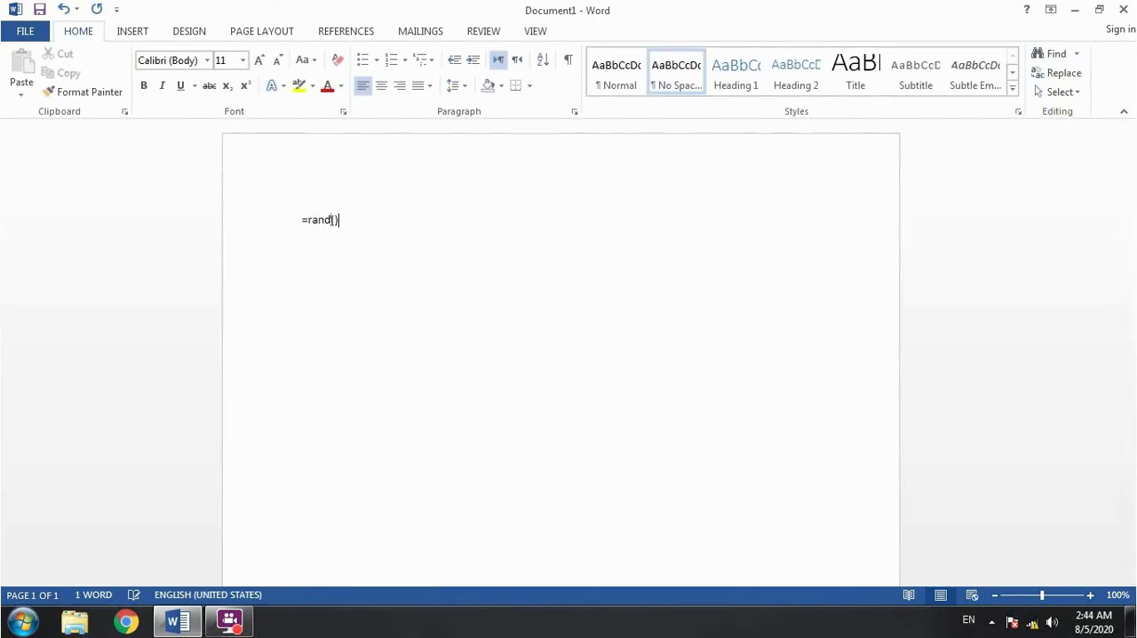
{"action": "key", "text": "Return"}
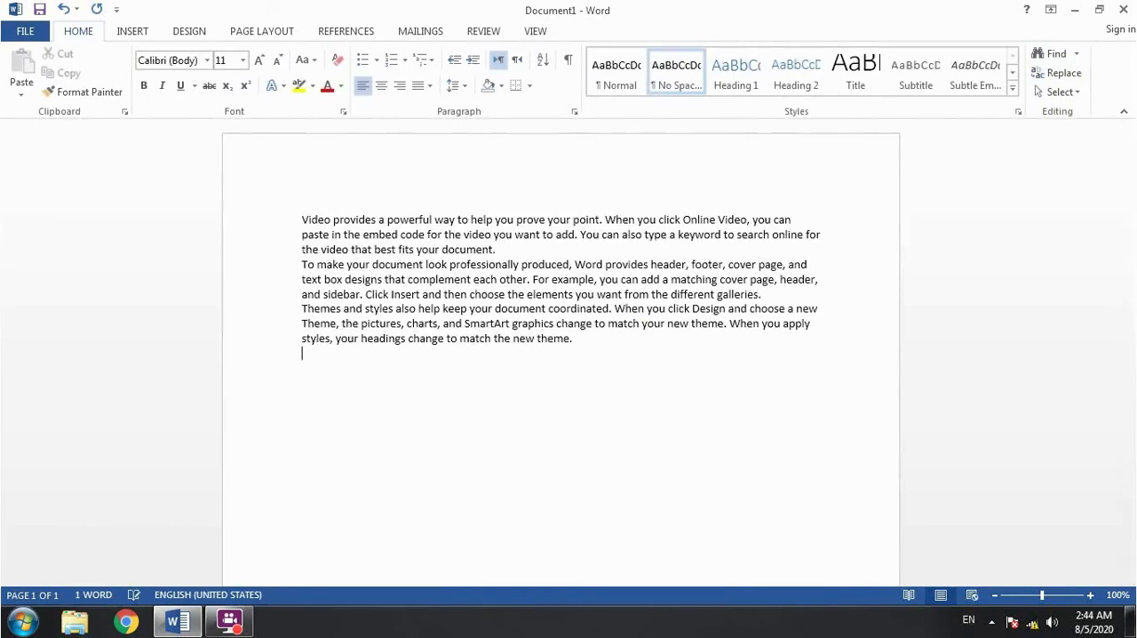
- Set the line spacing of all three sample paragraphs to 1.5
{"action": "left_click_drag", "start_coordinate": [599, 373], "coordinate": [208, 200]}
{"action": "left_click", "coordinate": [455, 85]}
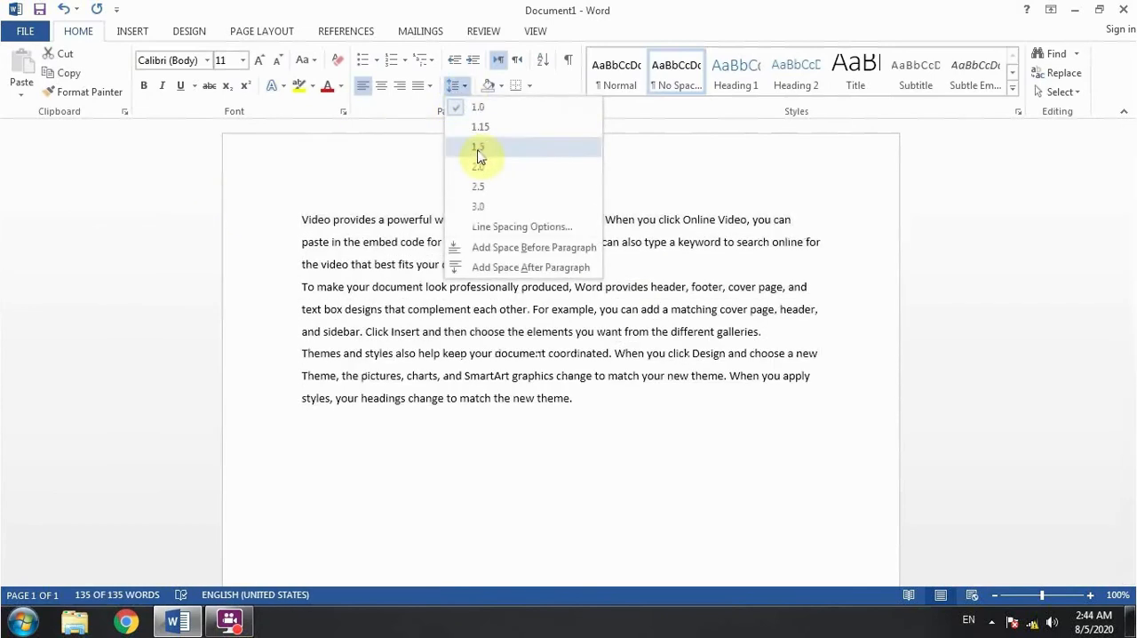
{"action": "left_click", "coordinate": [478, 148]}
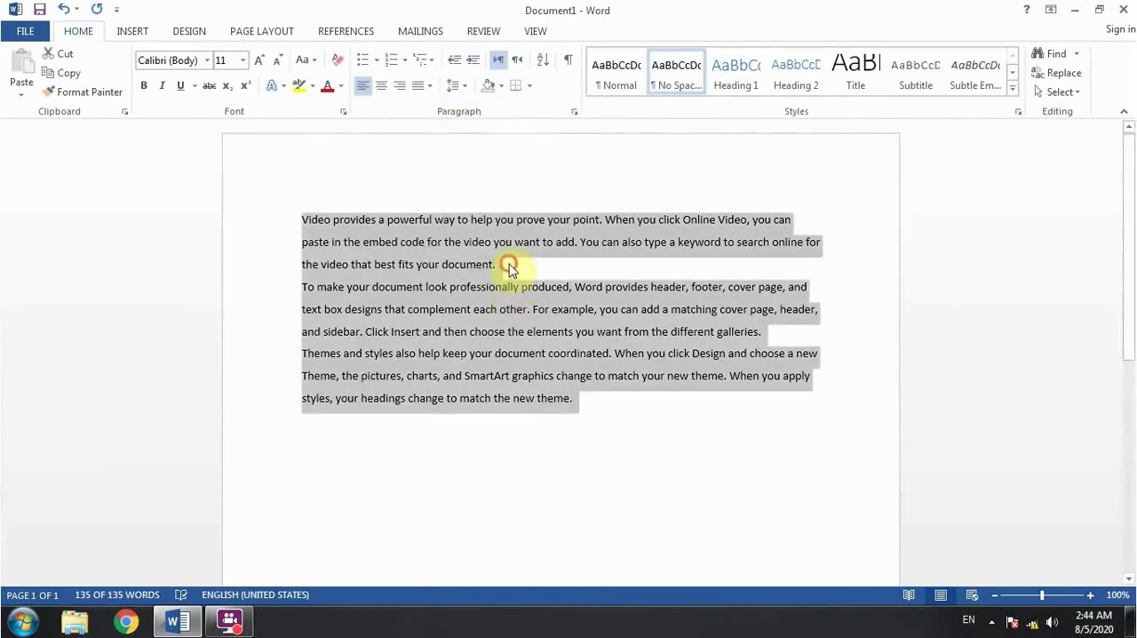
- Insert an empty line after the first sample paragraph and another after the second
{"action": "left_click", "coordinate": [513, 271]}
{"action": "key", "text": "Return"}
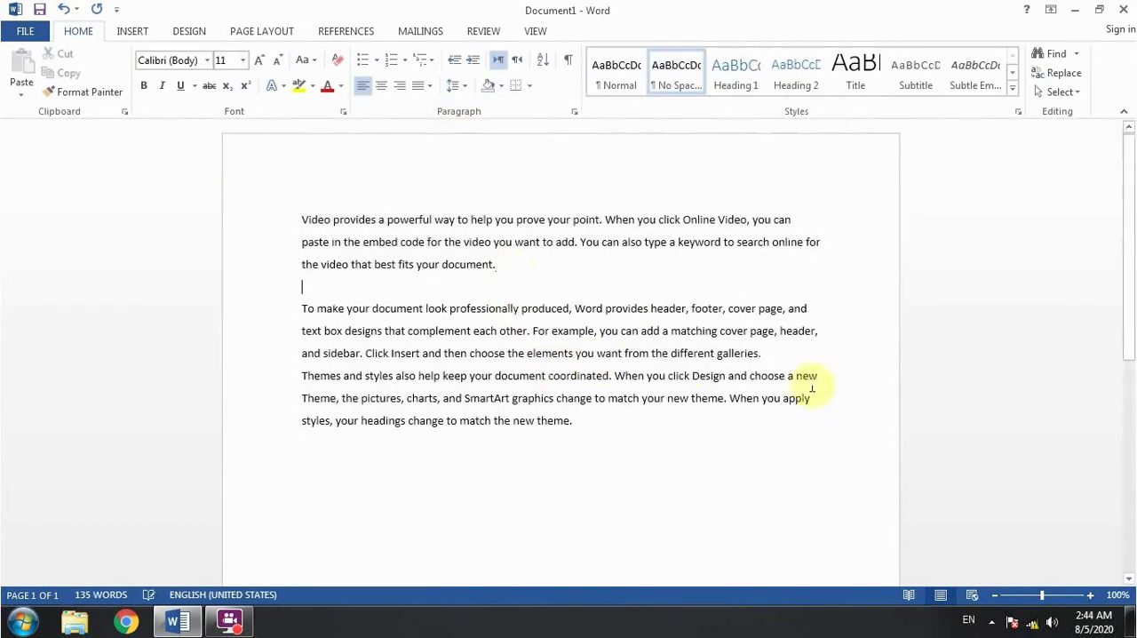
{"action": "left_click", "coordinate": [777, 357]}
{"action": "key", "text": "Return"}
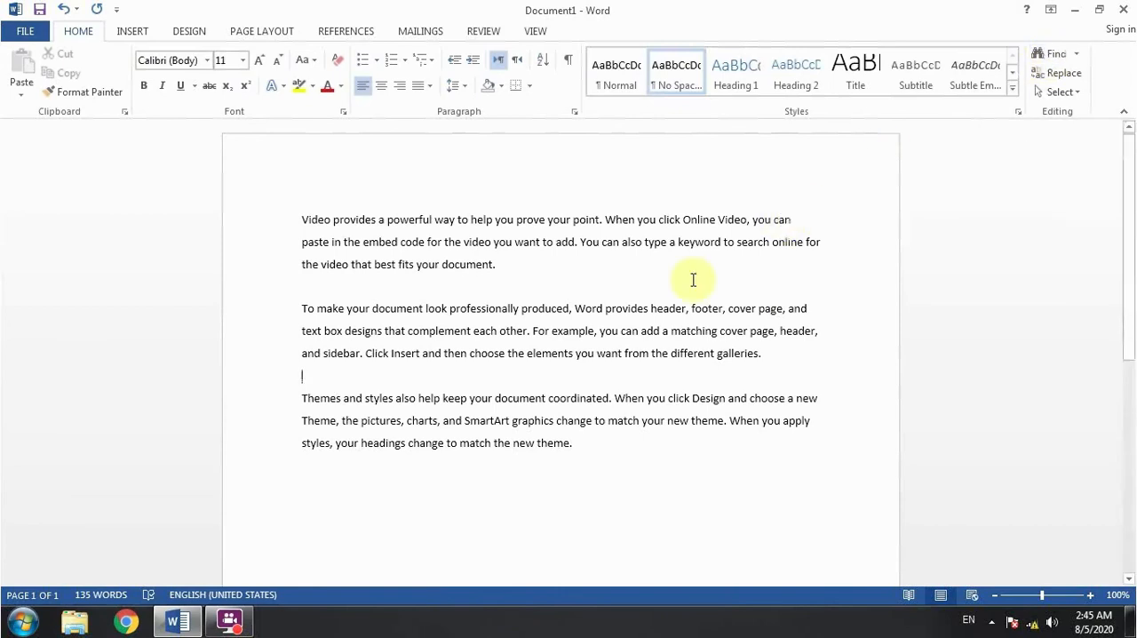
{"action": "key", "text": "ctrl+f"}
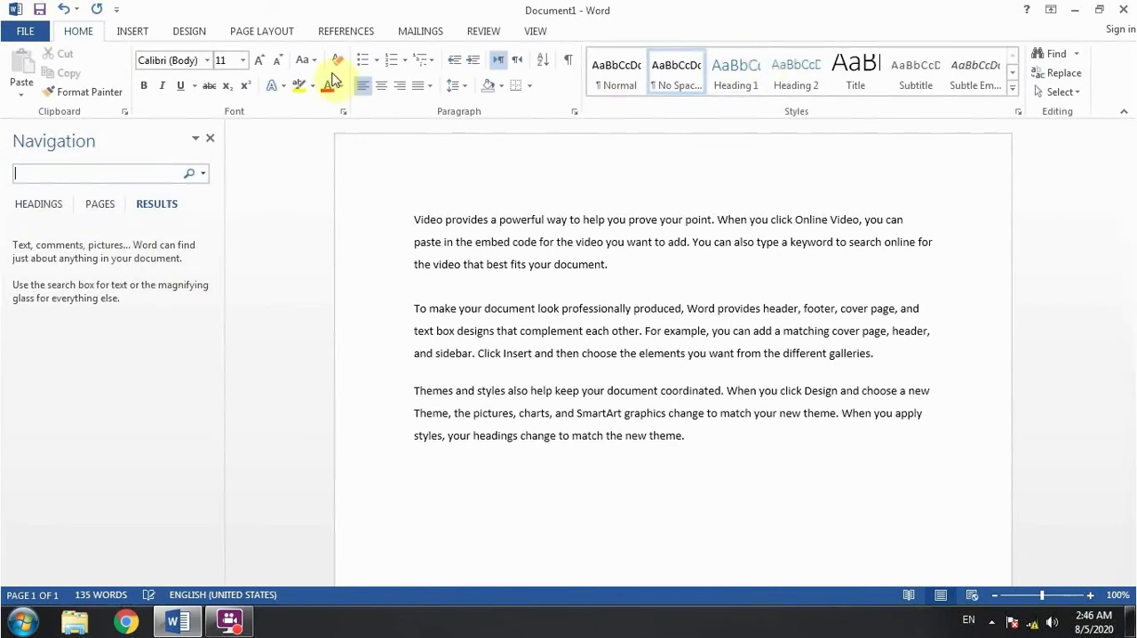
{"action": "left_click", "coordinate": [211, 138]}
{"action": "left_click", "coordinate": [1062, 51]}
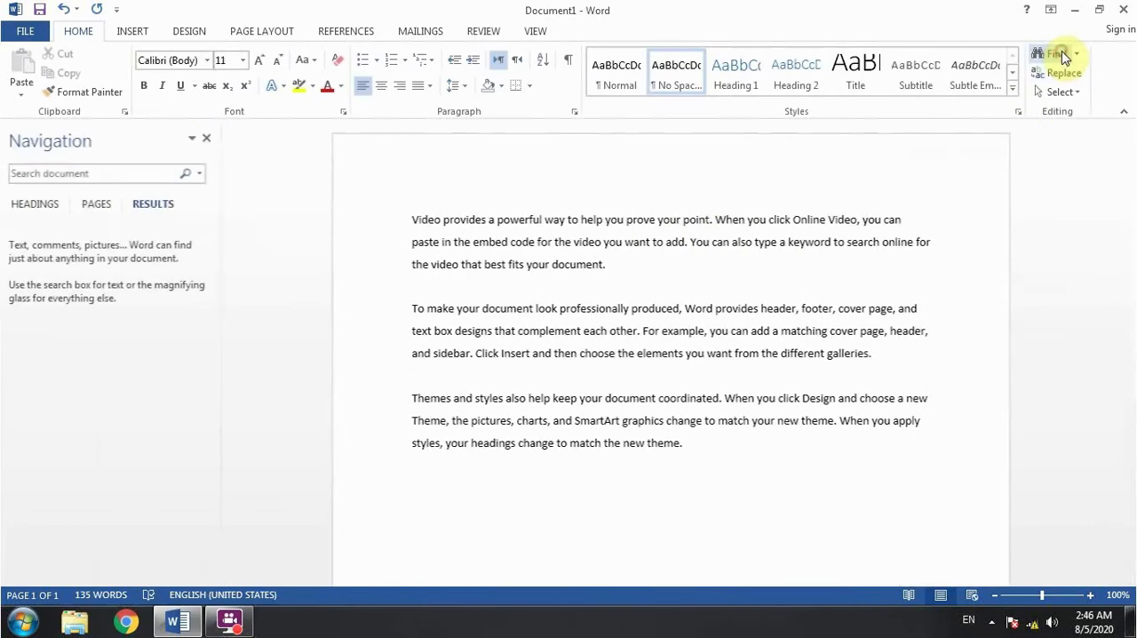
{"action": "left_click", "coordinate": [211, 139]}
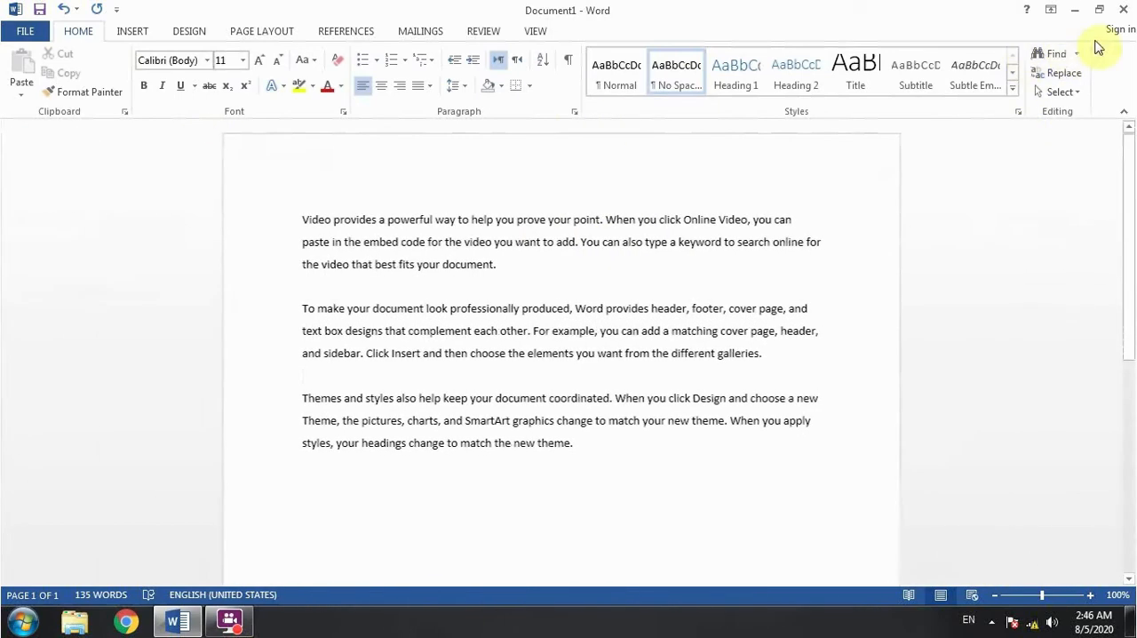
{"action": "left_click", "coordinate": [1080, 56]}
{"action": "left_click", "coordinate": [1061, 77]}
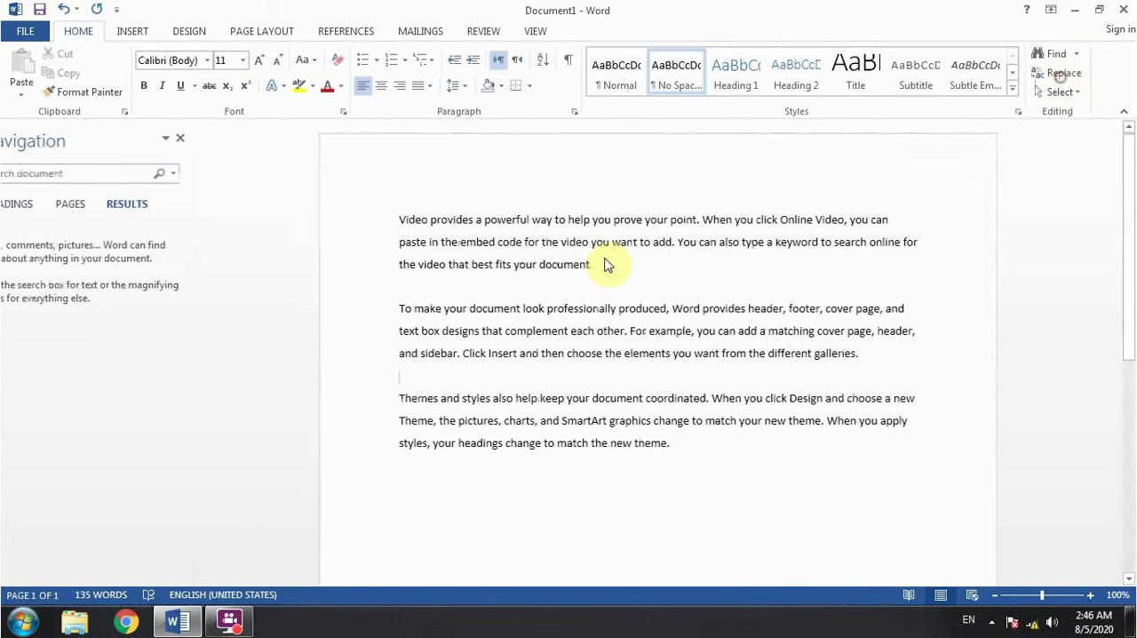
{"action": "left_click", "coordinate": [210, 139]}
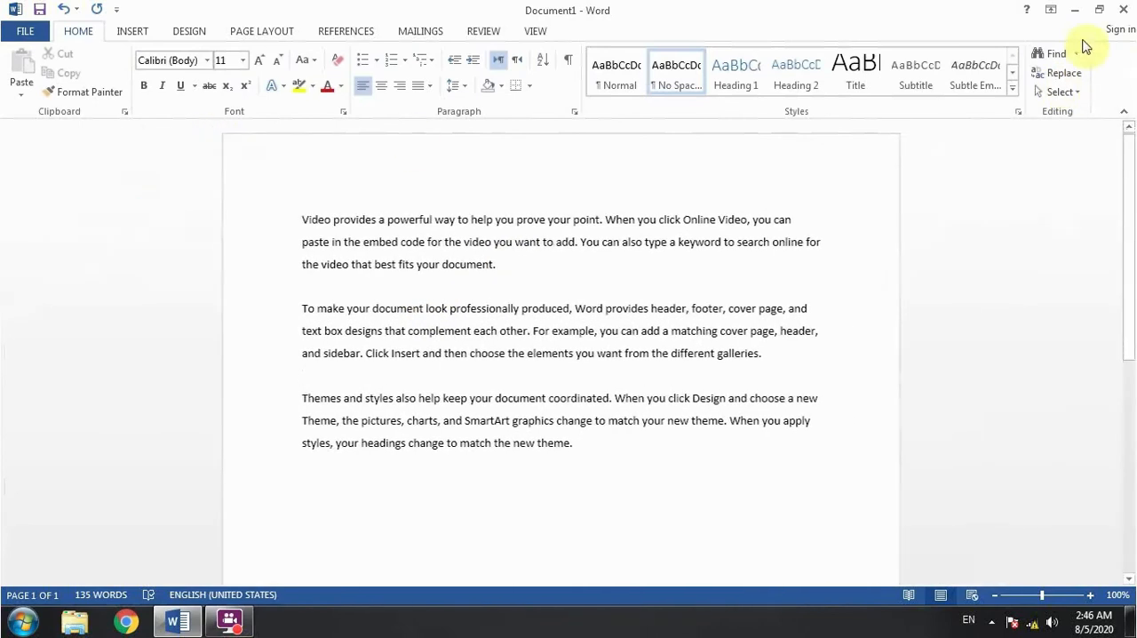
- Open Advanced Find, close the Navigation pane, and reposition the Find and Replace dialog over the page
{"action": "left_click", "coordinate": [1072, 56]}
{"action": "left_click", "coordinate": [1077, 55]}
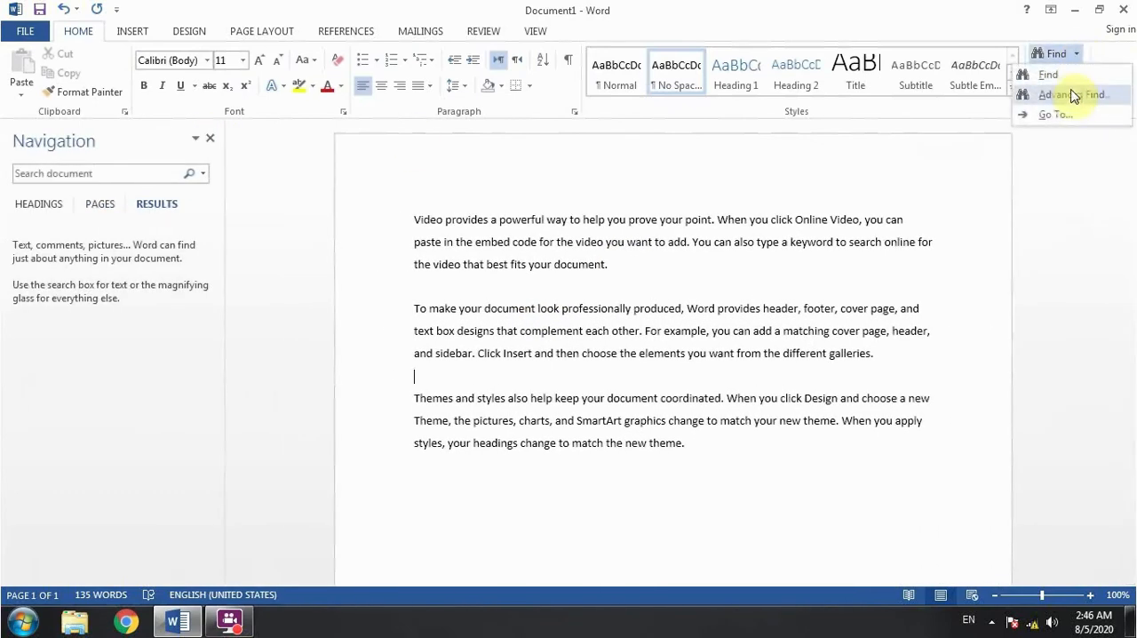
{"action": "left_click", "coordinate": [1073, 96]}
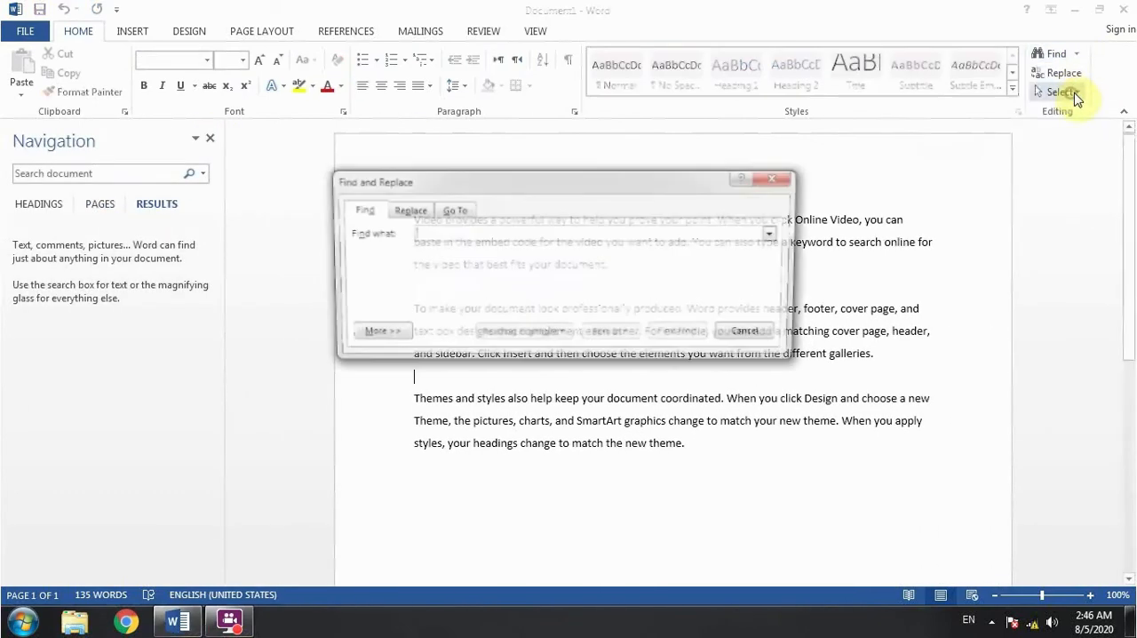
{"action": "left_click", "coordinate": [211, 139]}
{"action": "left_click_drag", "start_coordinate": [452, 188], "coordinate": [460, 276]}
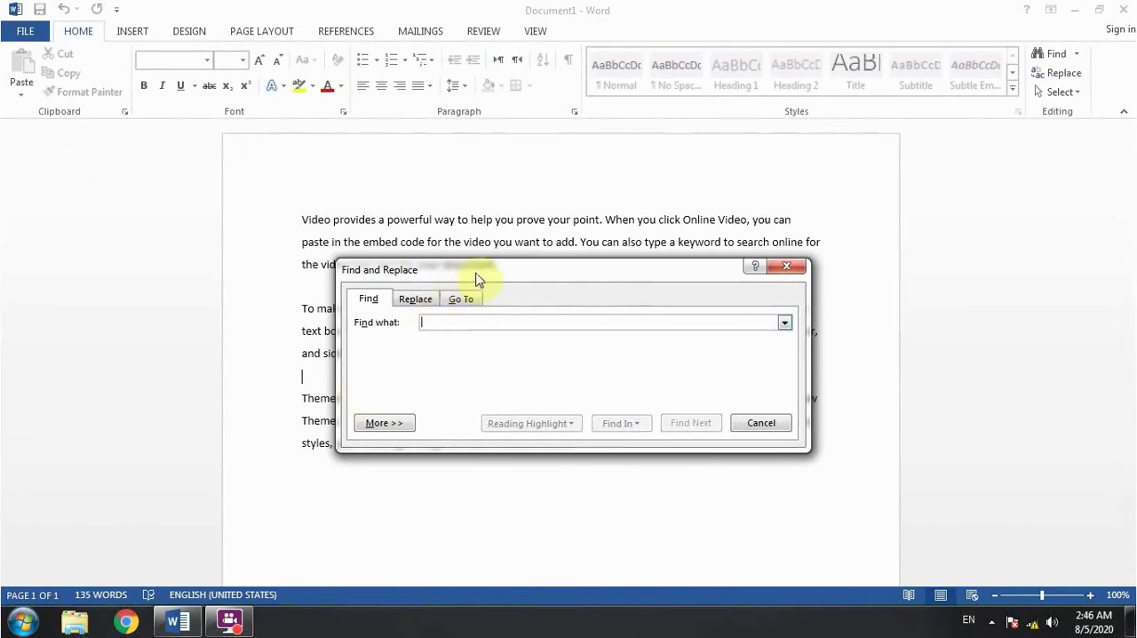
{"action": "left_click_drag", "start_coordinate": [485, 266], "coordinate": [468, 469]}
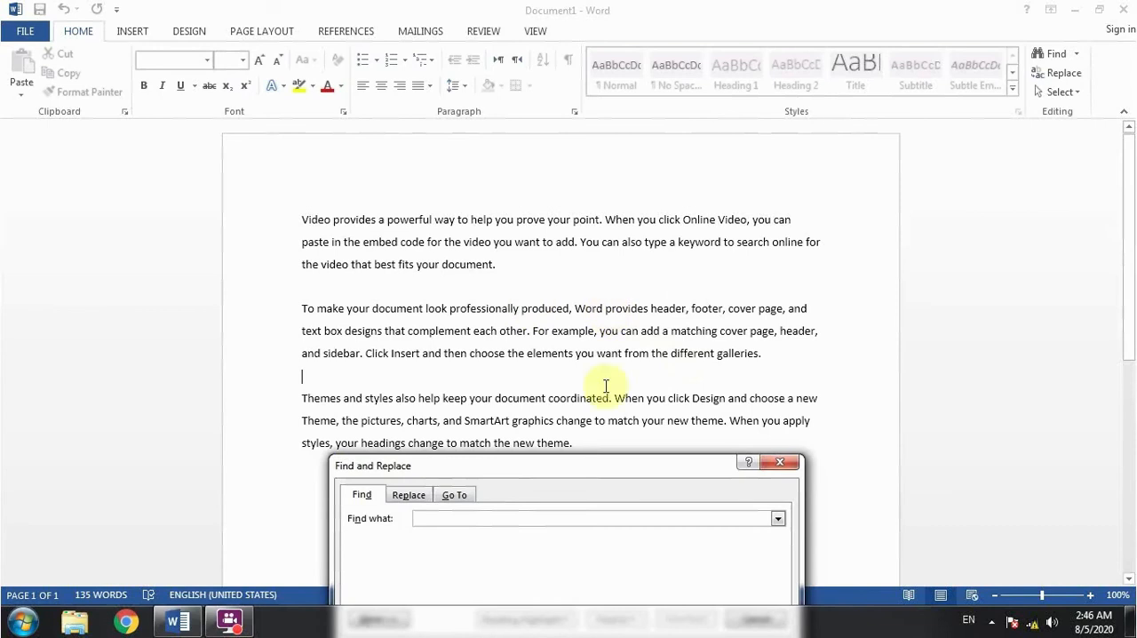
{"action": "left_click_drag", "start_coordinate": [604, 467], "coordinate": [627, 241]}
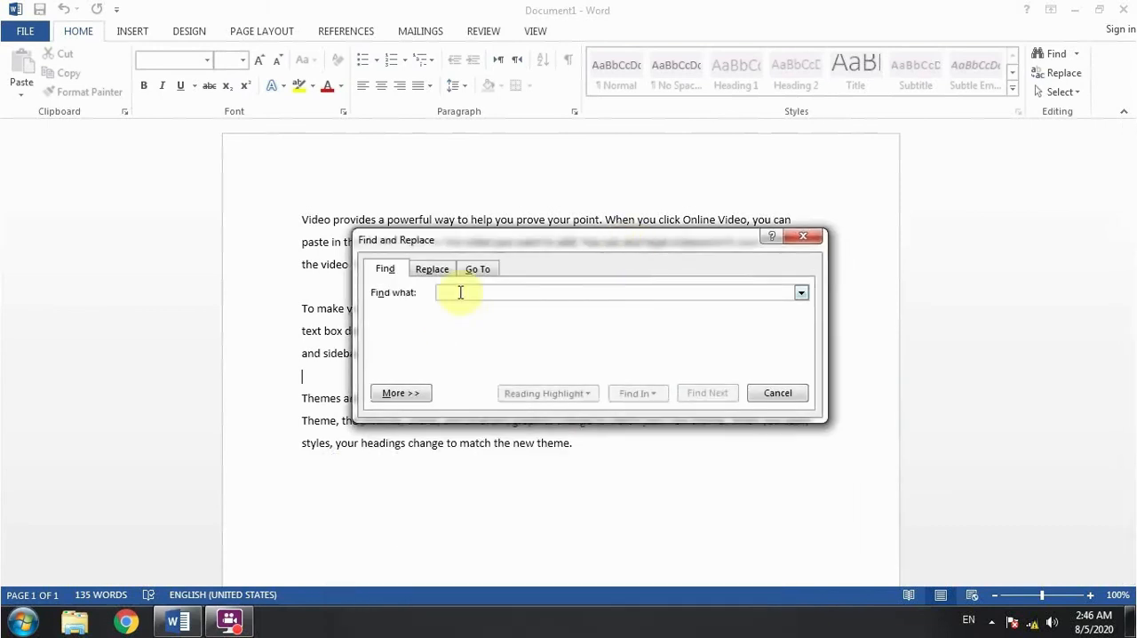
- Find each occurrence of "provides" until the whole document has been searched
{"action": "type", "text": "pi"}
{"action": "type", "text": "ovi"}
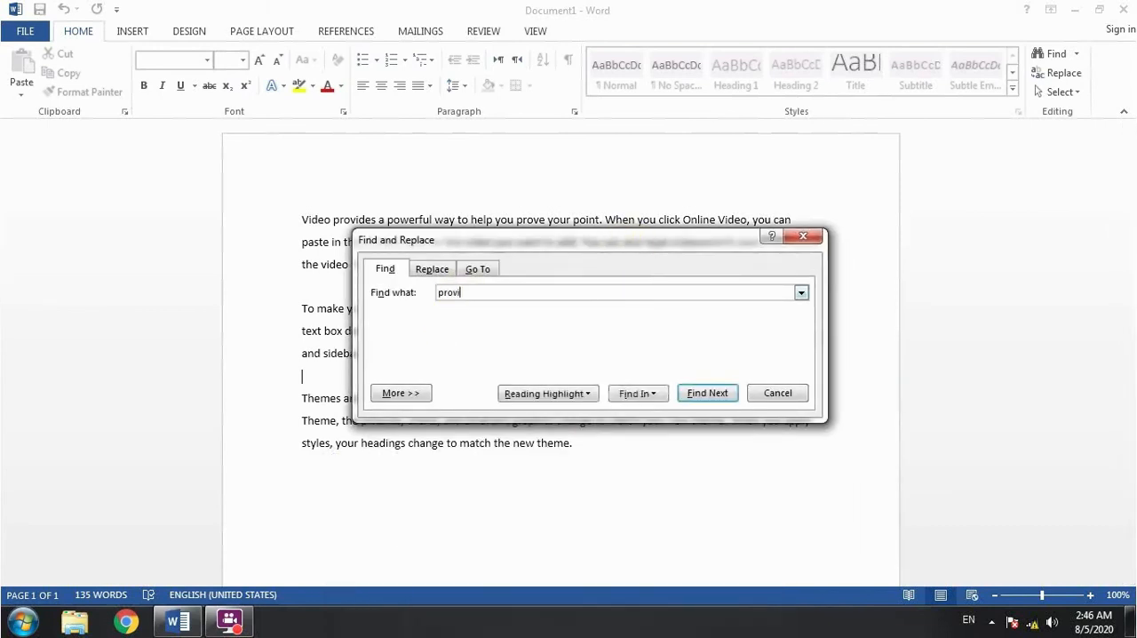
{"action": "type", "text": "des"}
{"action": "key", "text": "Return"}
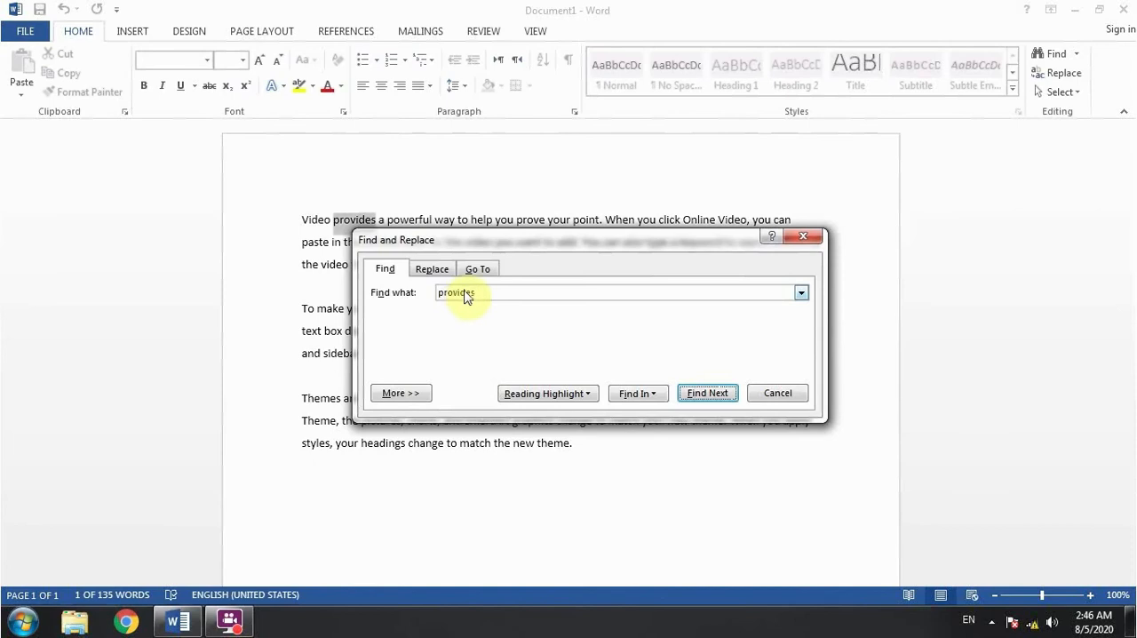
{"action": "left_click_drag", "start_coordinate": [496, 249], "coordinate": [382, 398]}
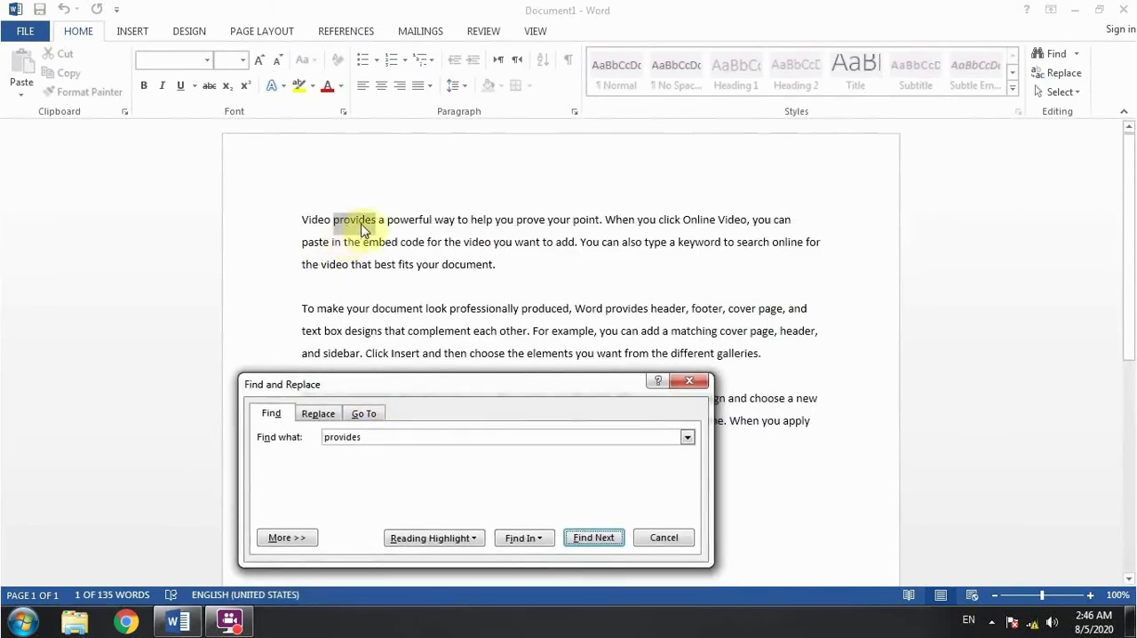
{"action": "left_click", "coordinate": [594, 537]}
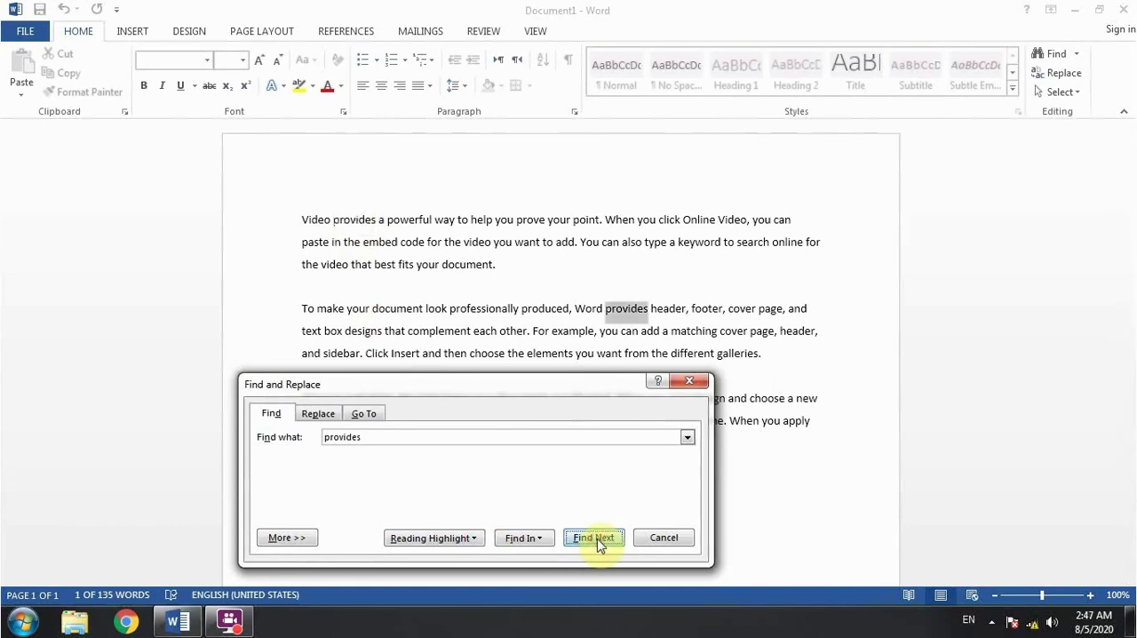
{"action": "left_click", "coordinate": [595, 537]}
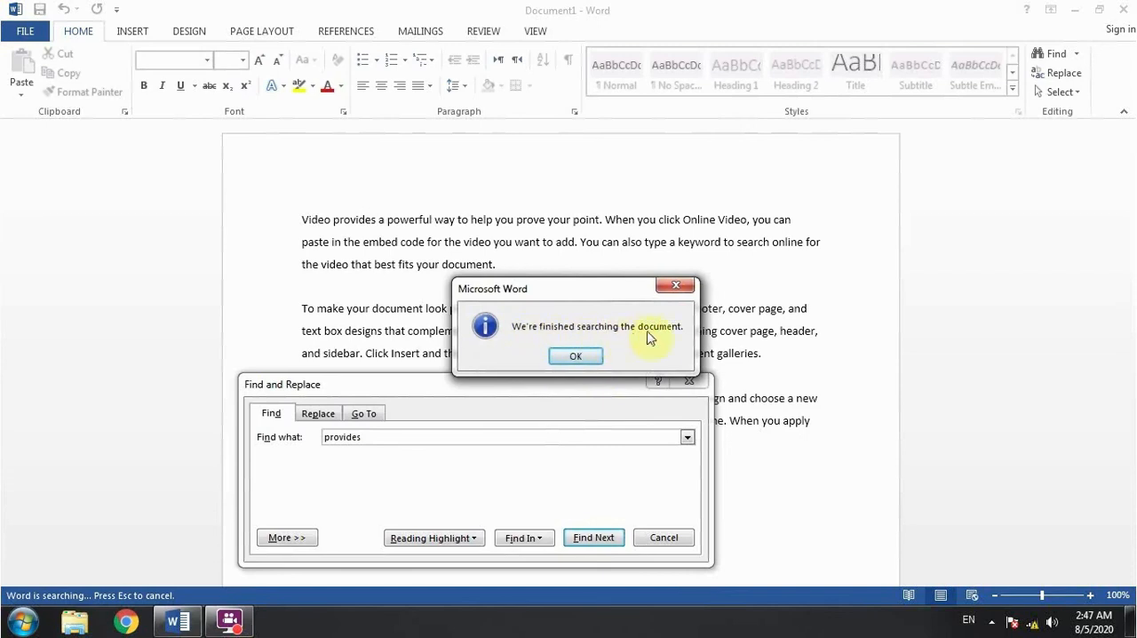
{"action": "left_click", "coordinate": [575, 356]}
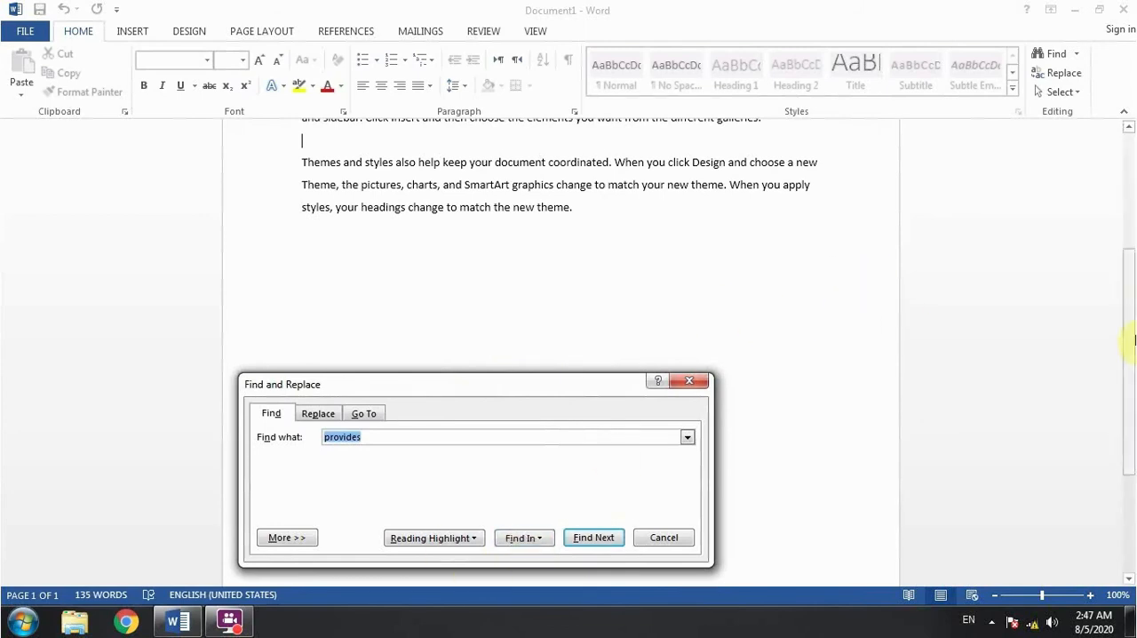
- Highlight all occurrences of "provides" in the document with Reading Highlight
{"action": "left_click_drag", "start_coordinate": [1127, 305], "coordinate": [1133, 135]}
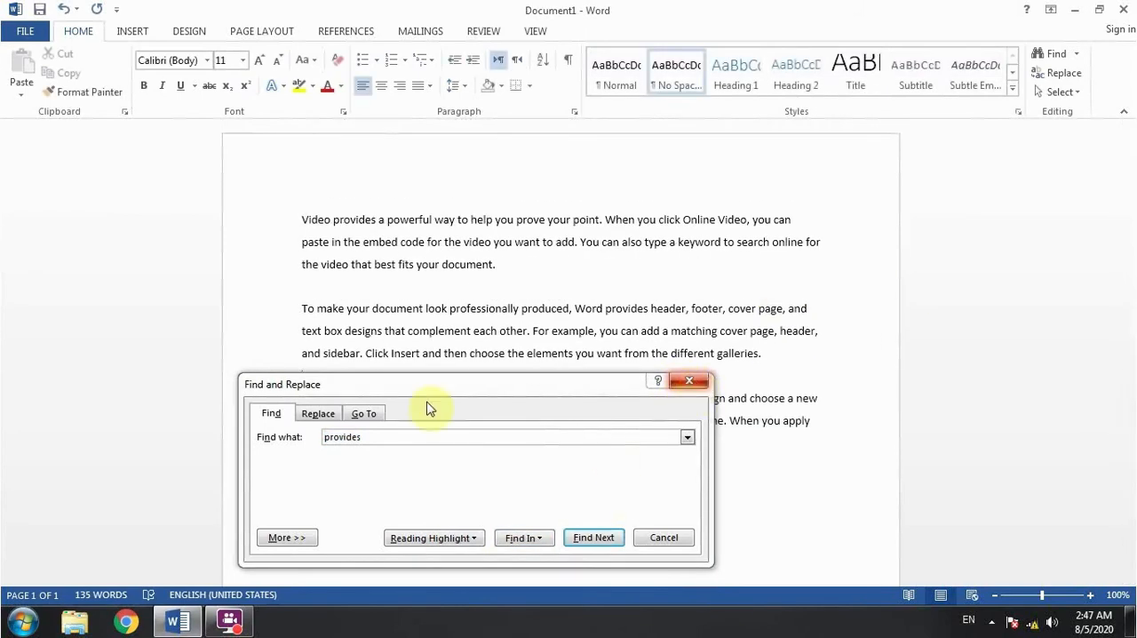
{"action": "left_click", "coordinate": [370, 438]}
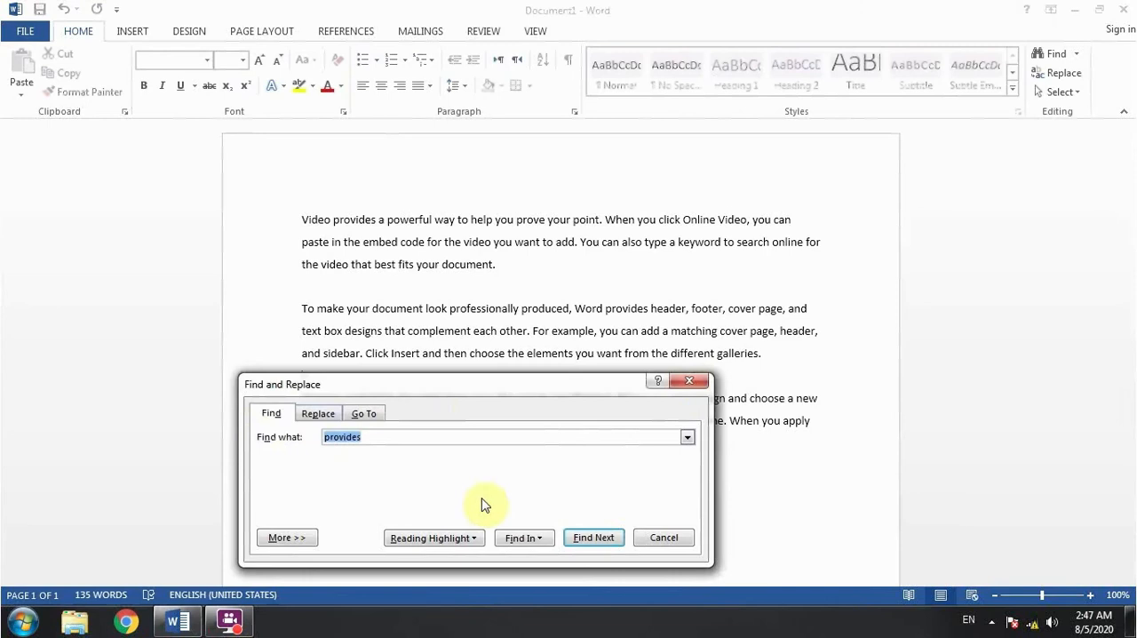
{"action": "left_click", "coordinate": [471, 541]}
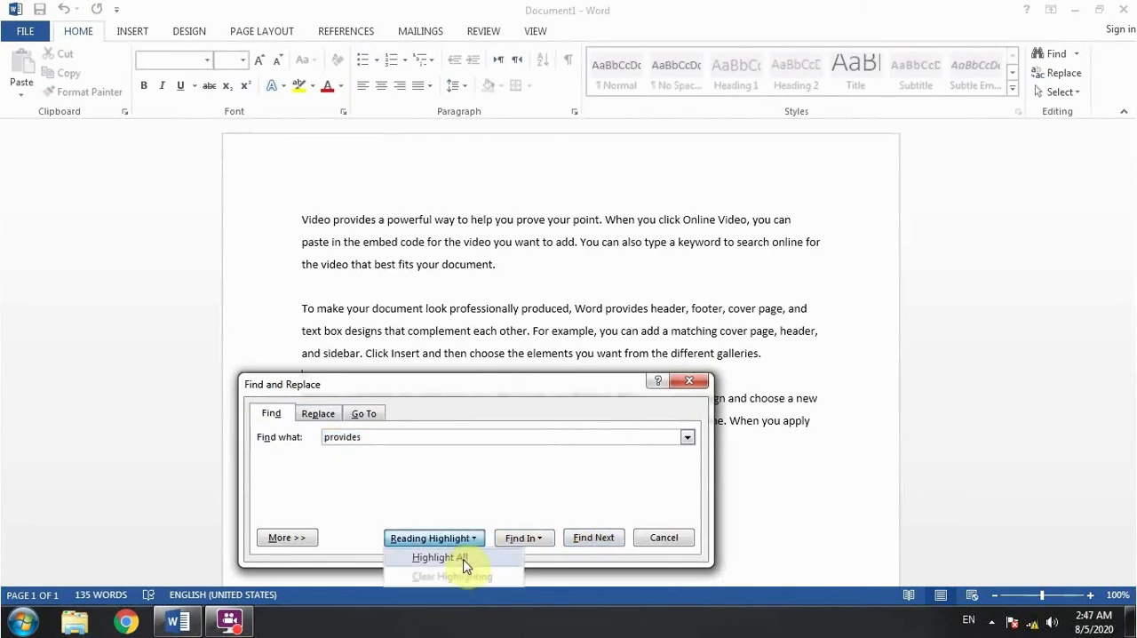
{"action": "left_click", "coordinate": [458, 559]}
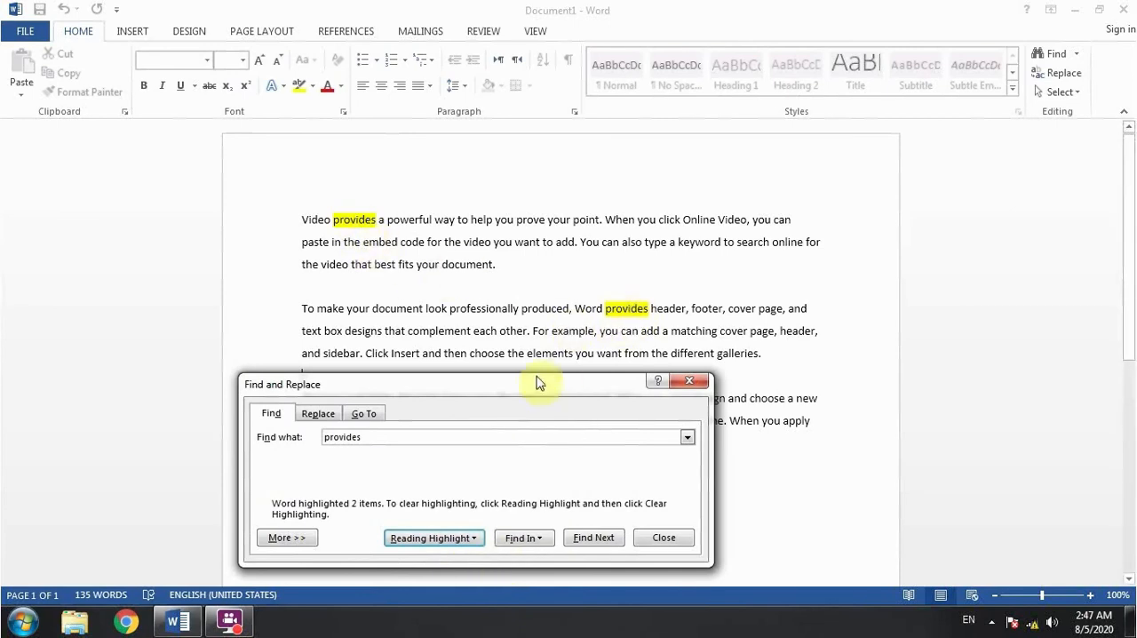
{"action": "left_click_drag", "start_coordinate": [527, 388], "coordinate": [572, 385]}
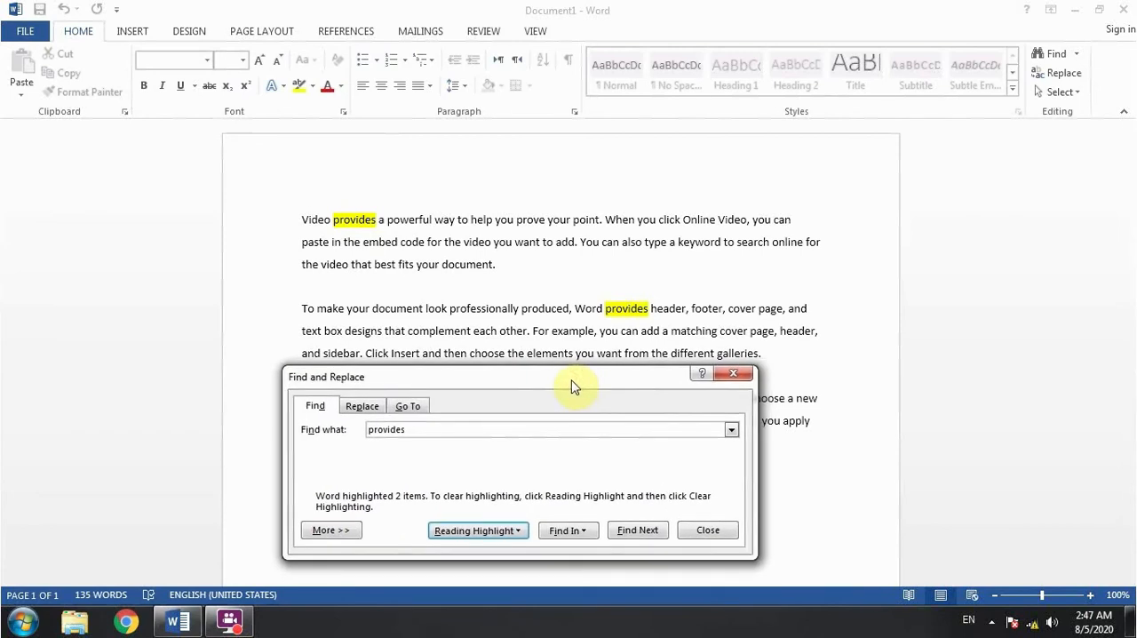
- Replace all occurrences of "provides" in the document with a person's first name
{"action": "left_click", "coordinate": [366, 407]}
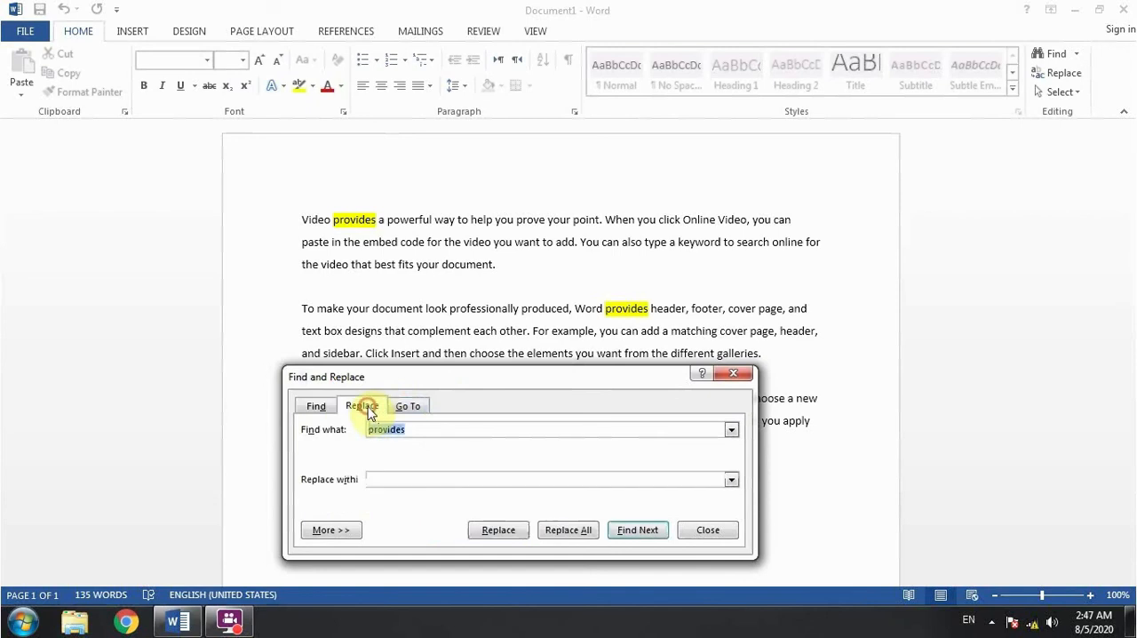
{"action": "left_click", "coordinate": [430, 481]}
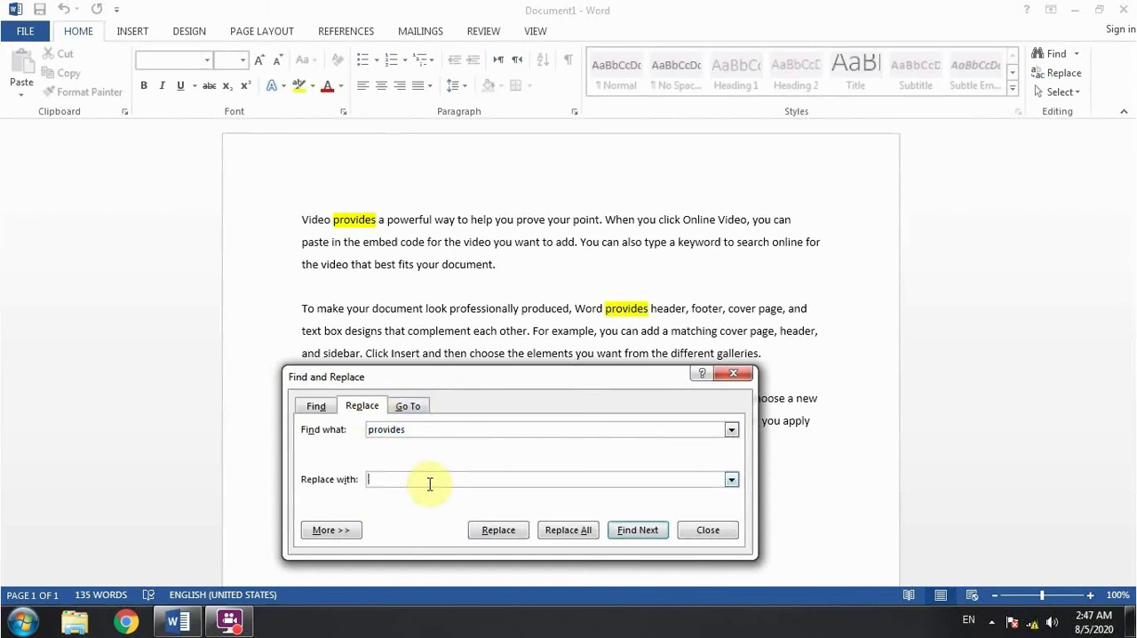
{"action": "type", "text": "farhan"}
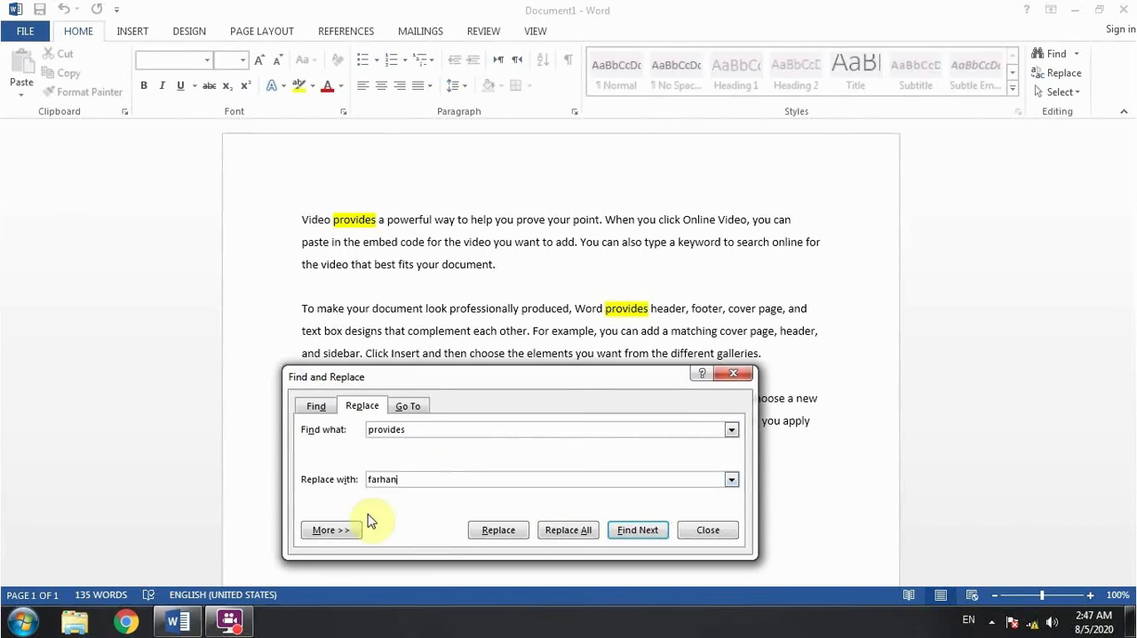
{"action": "left_click", "coordinate": [501, 531]}
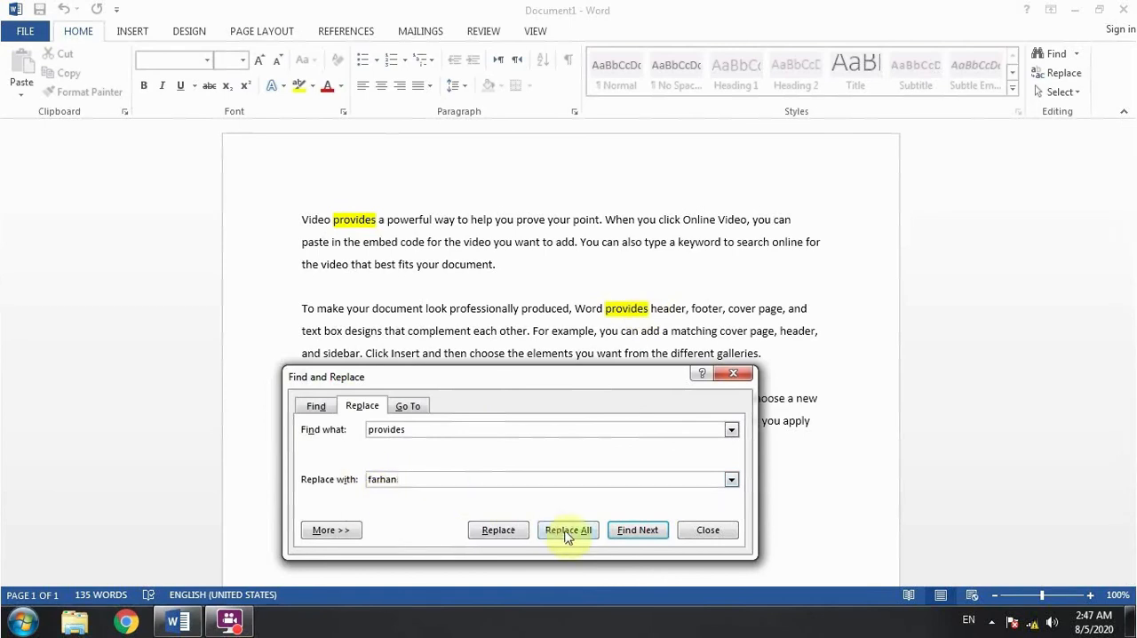
{"action": "left_click", "coordinate": [411, 431]}
{"action": "double_click", "coordinate": [410, 480]}
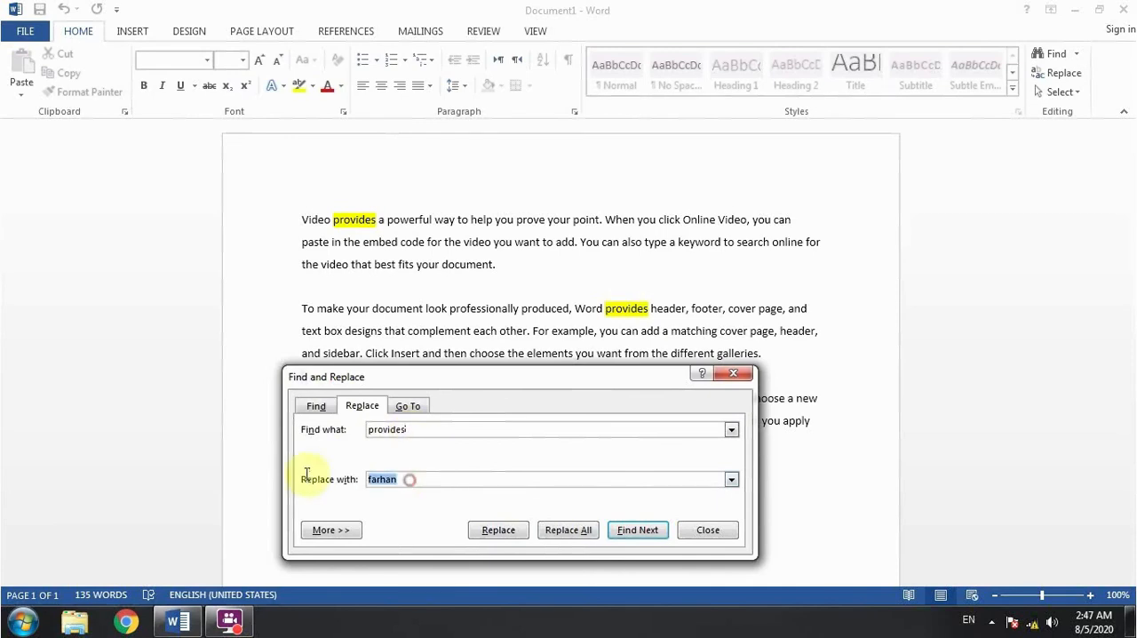
{"action": "left_click", "coordinate": [570, 532]}
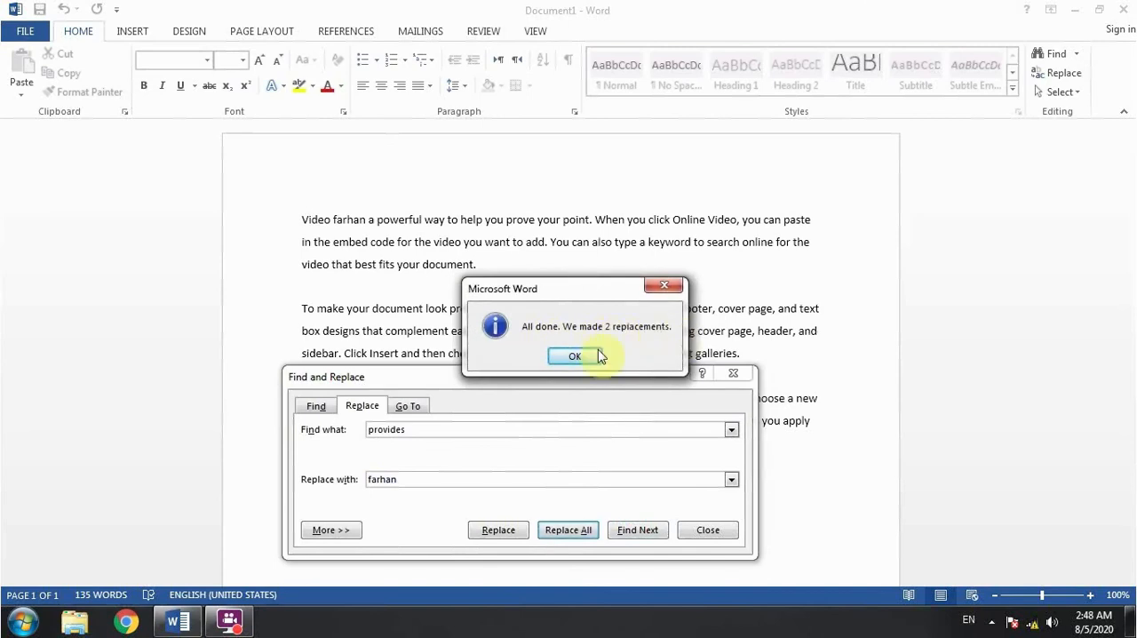
{"action": "left_click", "coordinate": [580, 358]}
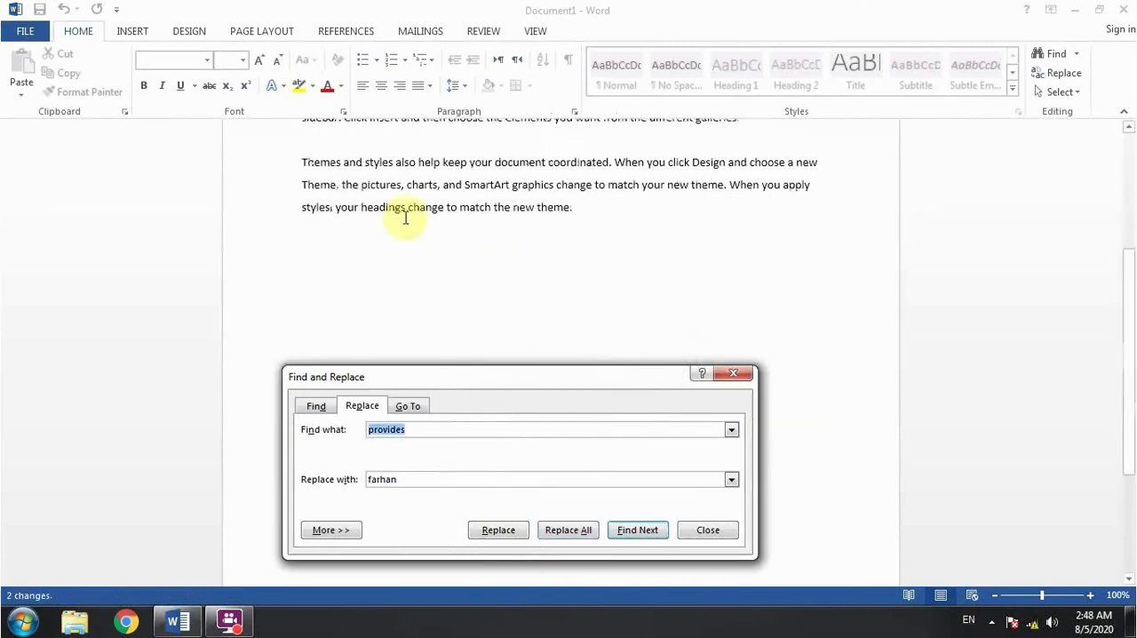
- Find the inserted first name in the document and highlight all its occurrences with Reading Highlight
{"action": "type", "text": "farhan"}
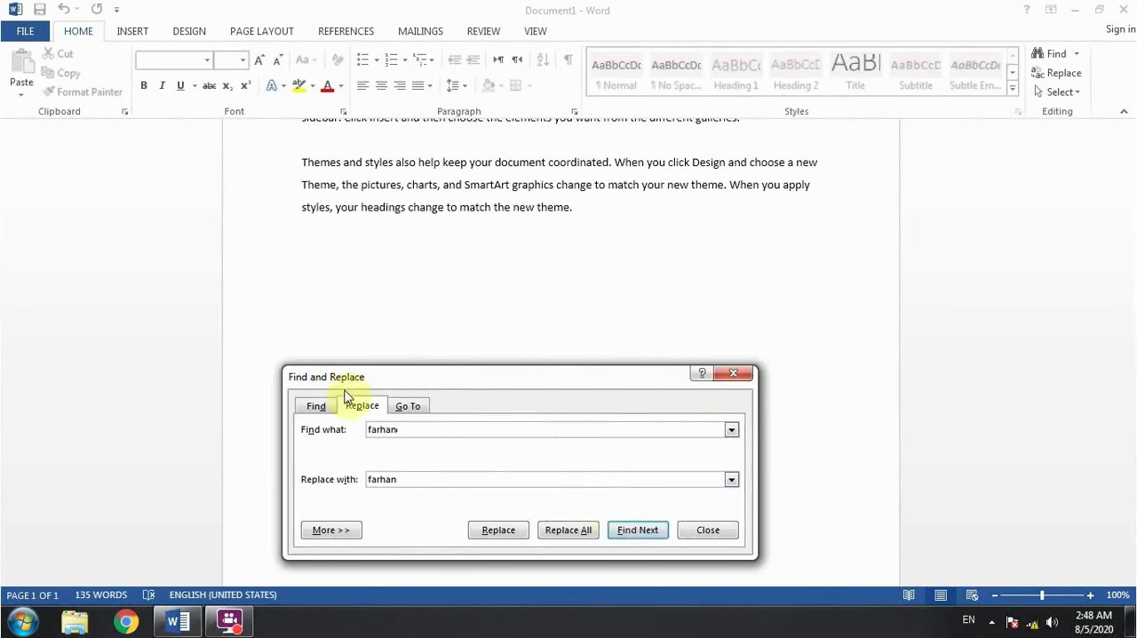
{"action": "left_click", "coordinate": [322, 407]}
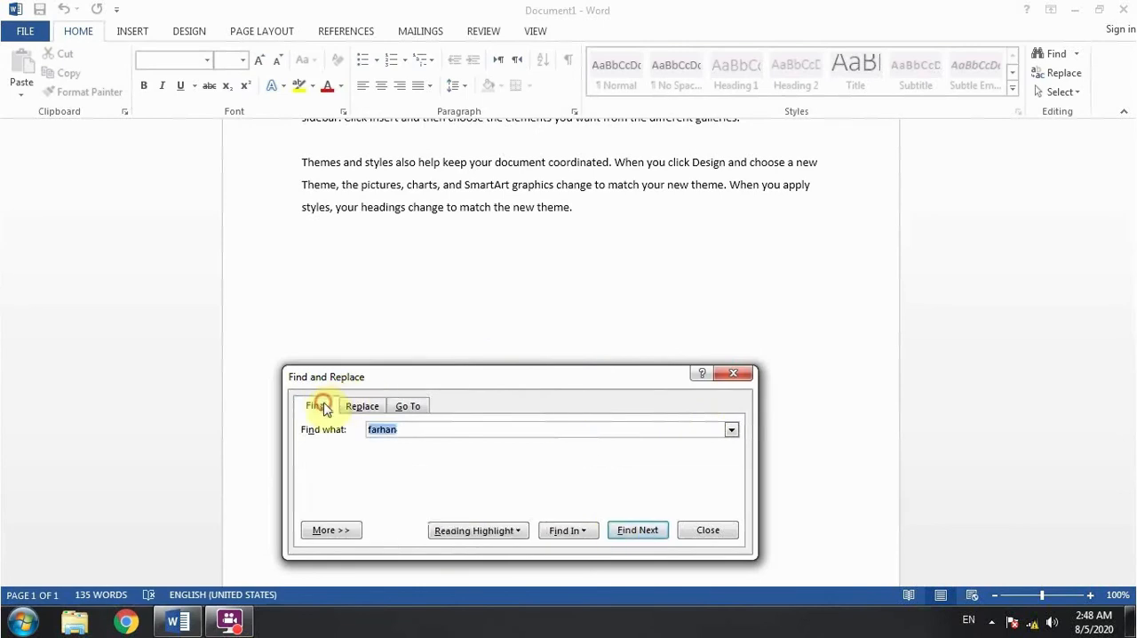
{"action": "left_click", "coordinate": [638, 531]}
{"action": "left_click", "coordinate": [496, 532]}
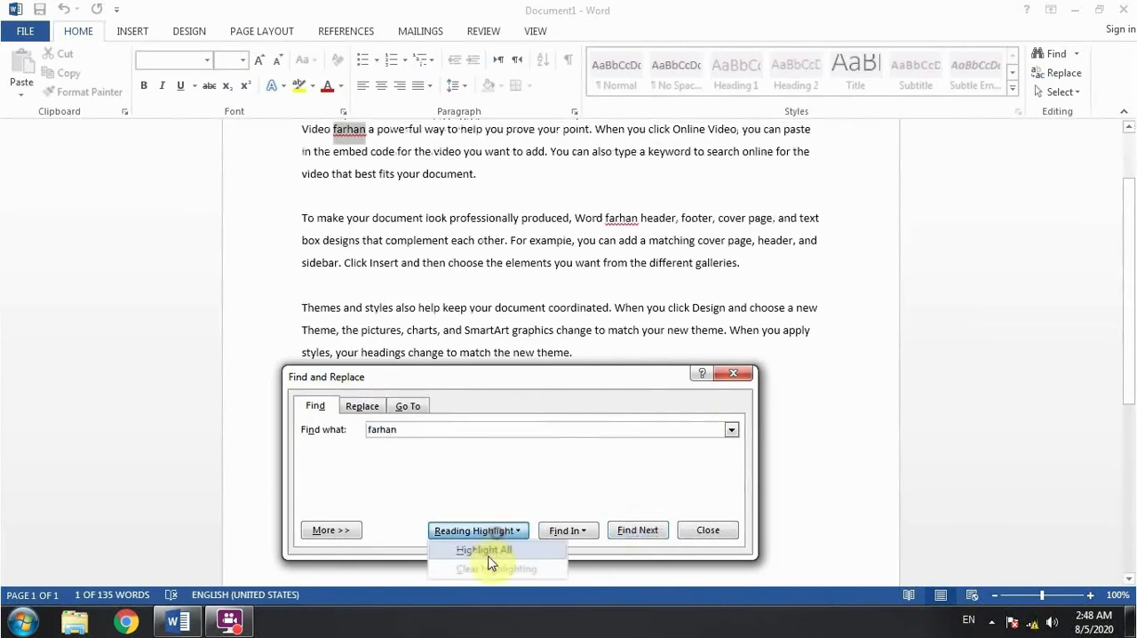
{"action": "left_click", "coordinate": [486, 549]}
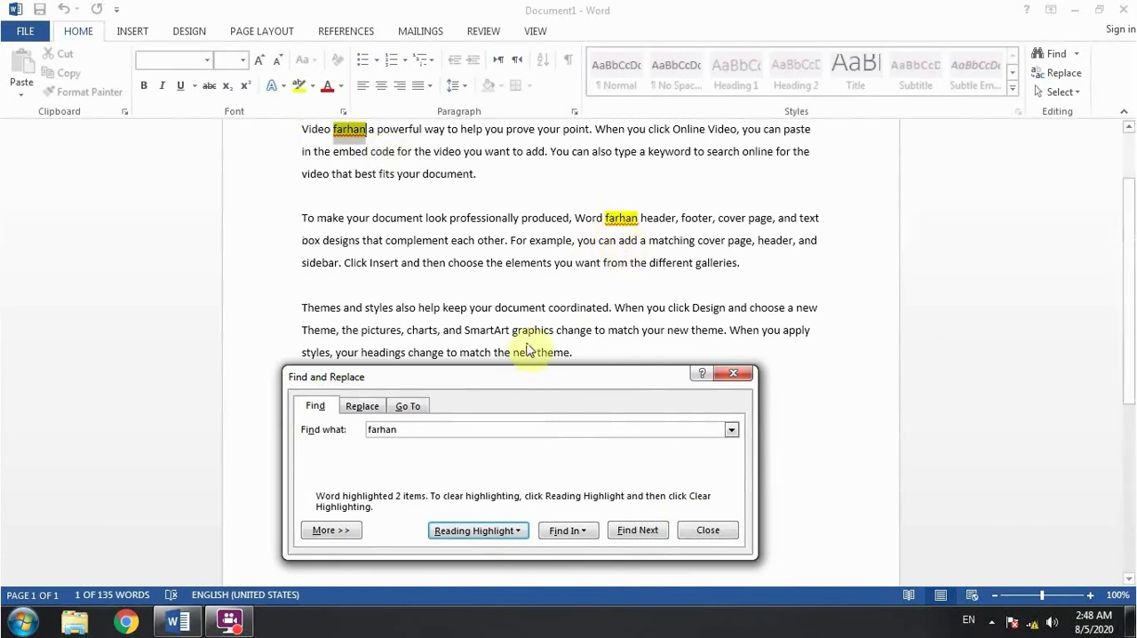
{"action": "left_click", "coordinate": [397, 411]}
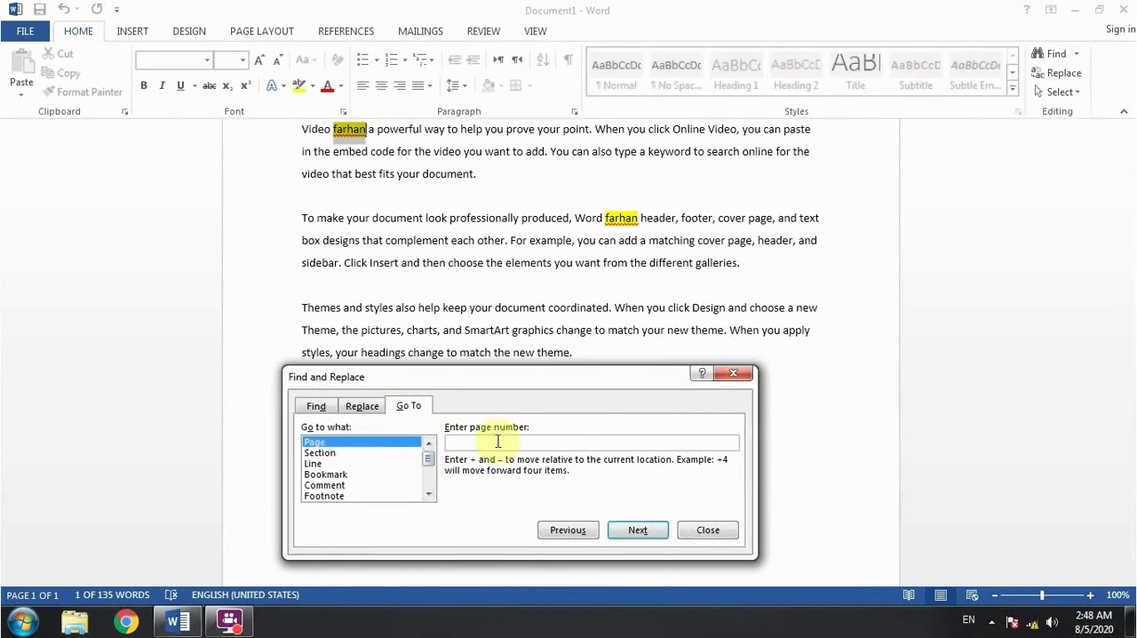
{"action": "type", "text": "1"}
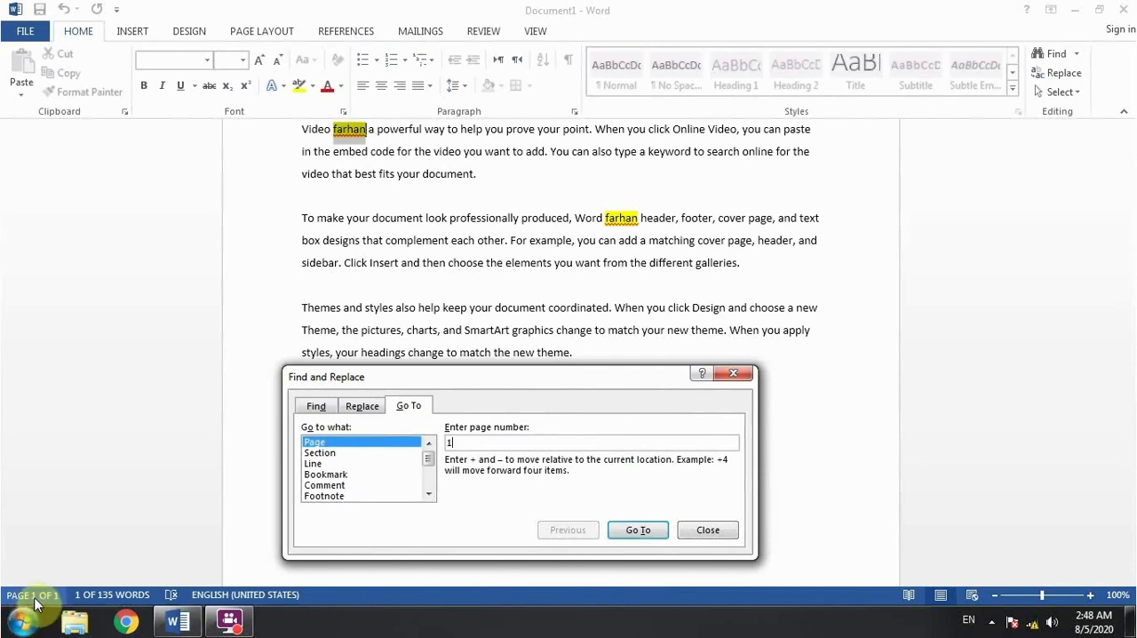
{"action": "left_click", "coordinate": [734, 373]}
- Replace the selected word after "Video" with three page breaks and return to the first page
{"action": "key", "text": "ctrl+Return"}
{"action": "key", "text": "ctrl+Return"}
{"action": "key", "text": "ctrl+Return"}
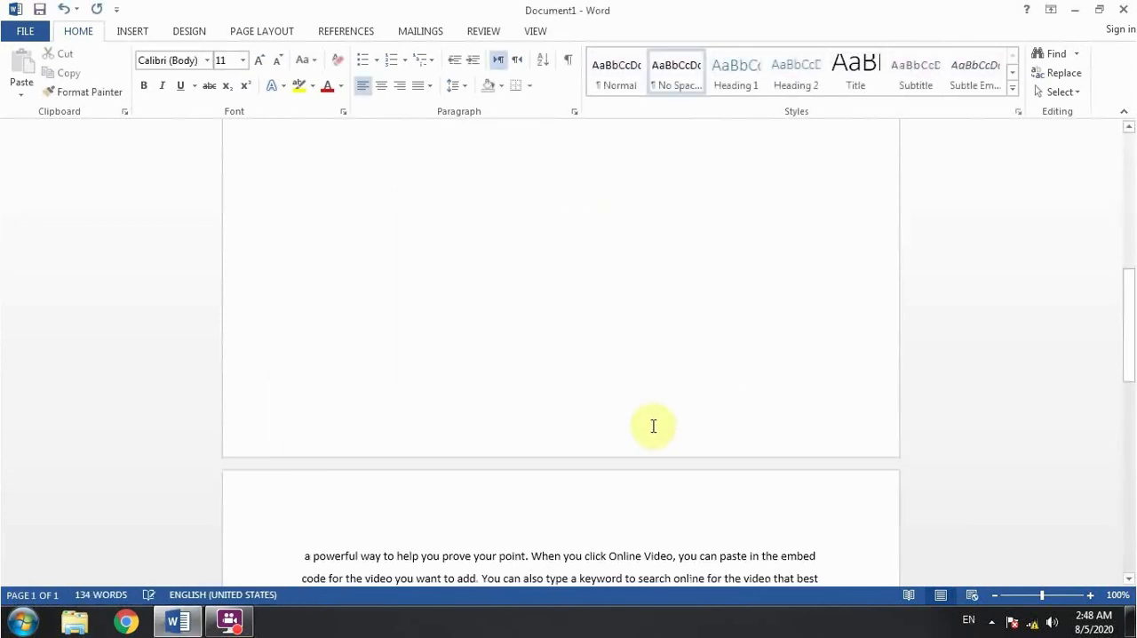
{"action": "scroll", "coordinate": [669, 329], "scroll_direction": "up", "scroll_amount": 5}
{"action": "scroll", "coordinate": [668, 325], "scroll_direction": "up", "scroll_amount": 10}
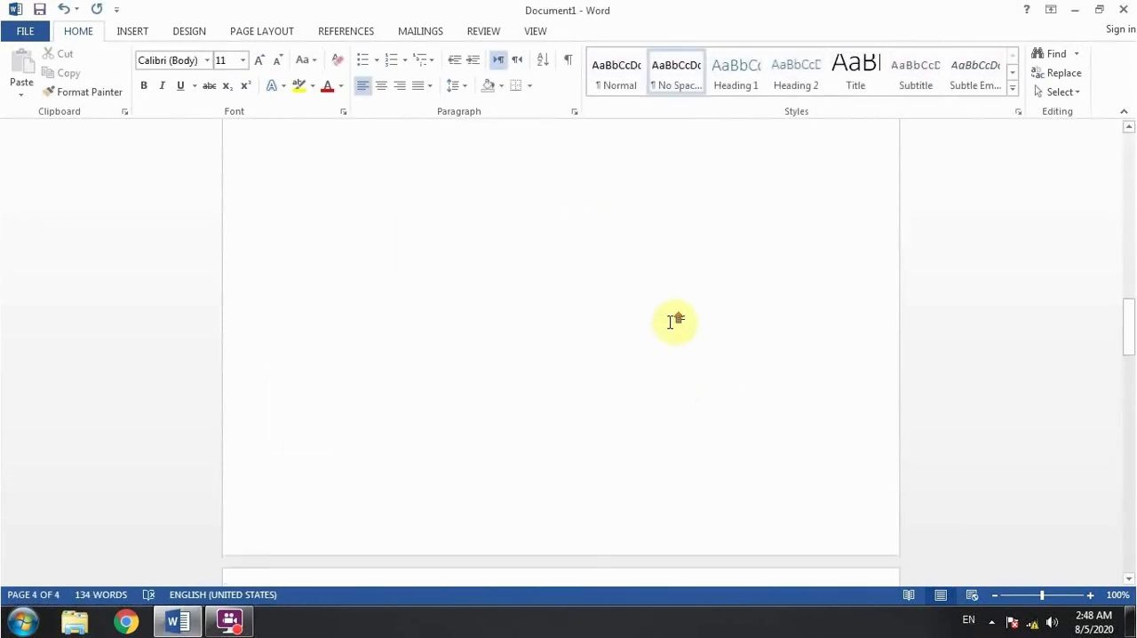
{"action": "left_click", "coordinate": [428, 294]}
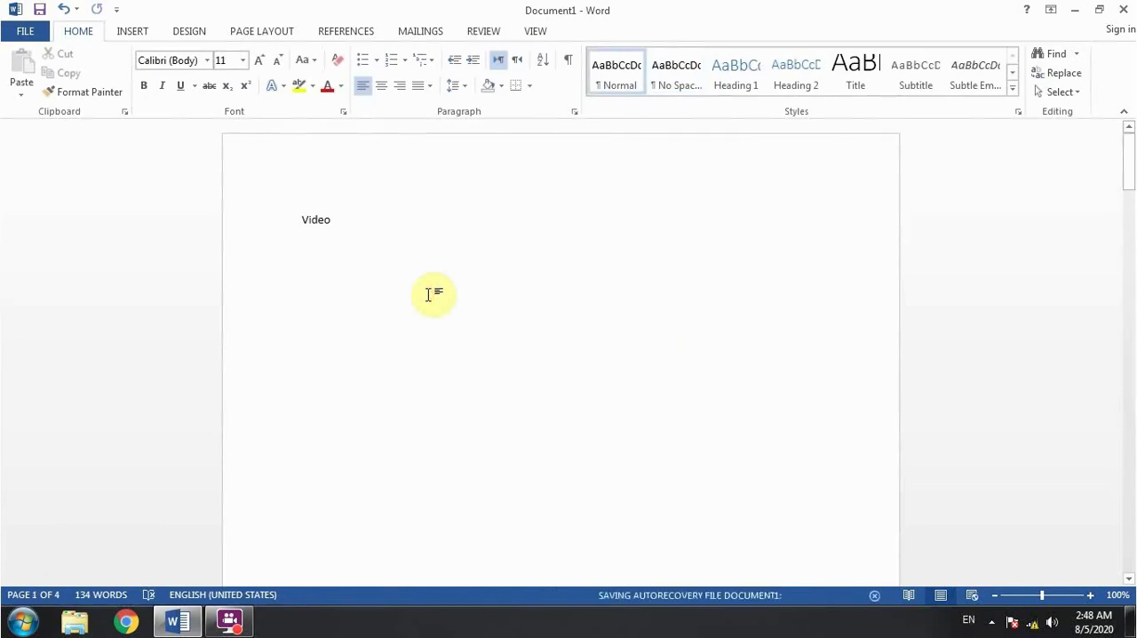
{"action": "key", "text": "ctrl+f"}
{"action": "key", "text": "Return"}
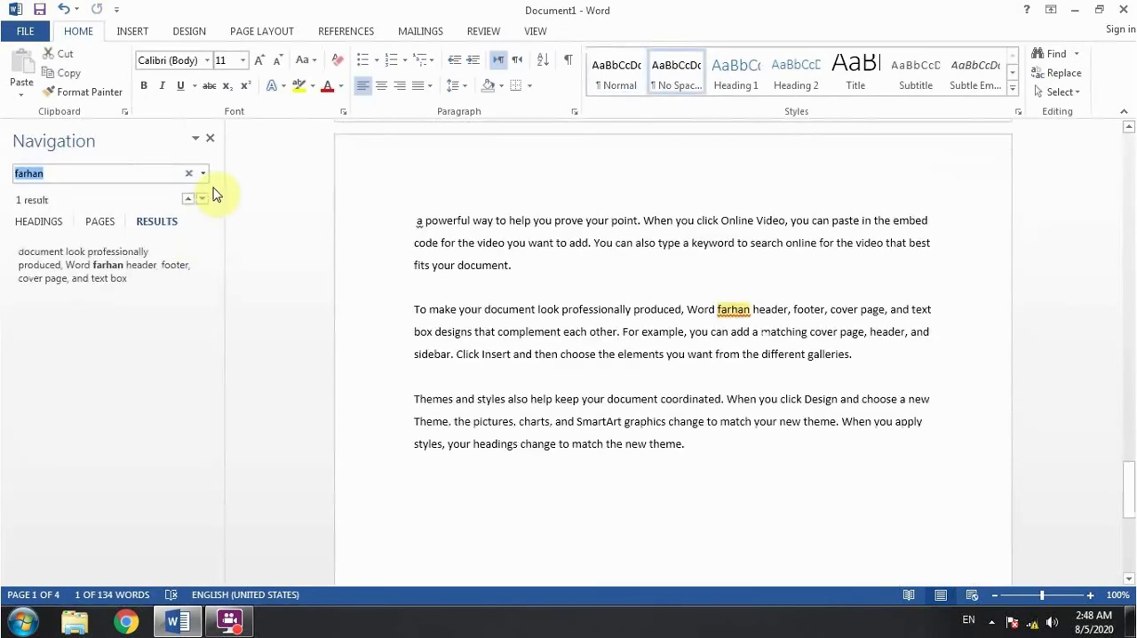
{"action": "left_click", "coordinate": [213, 140]}
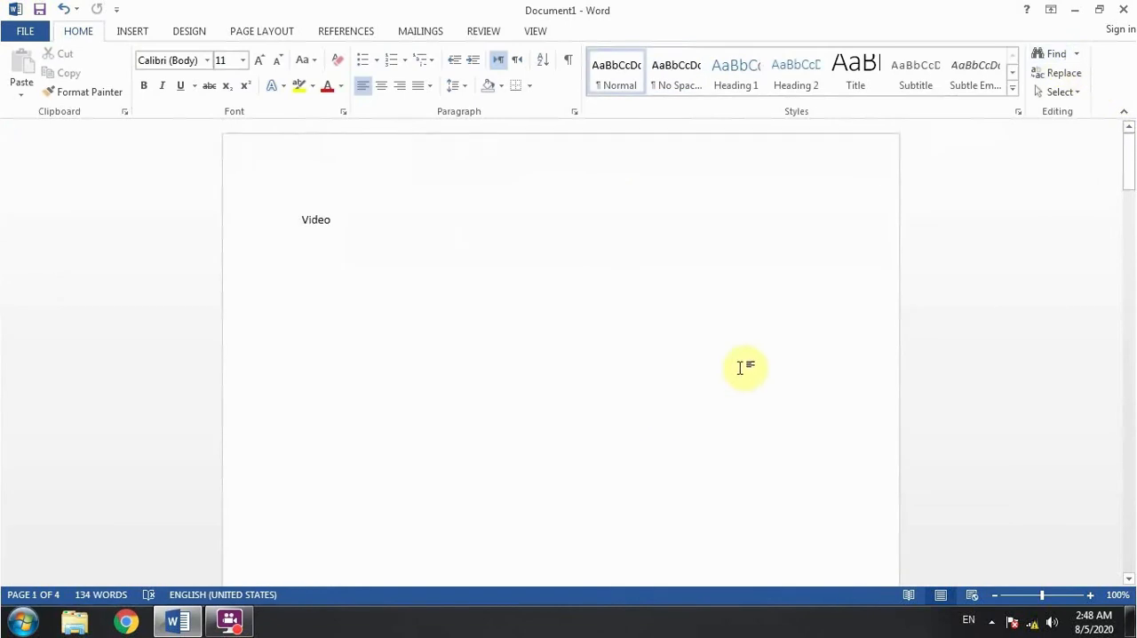
- Jump to page 3 of the document with Go To
{"action": "left_click", "coordinate": [1077, 54]}
{"action": "left_click", "coordinate": [1076, 96]}
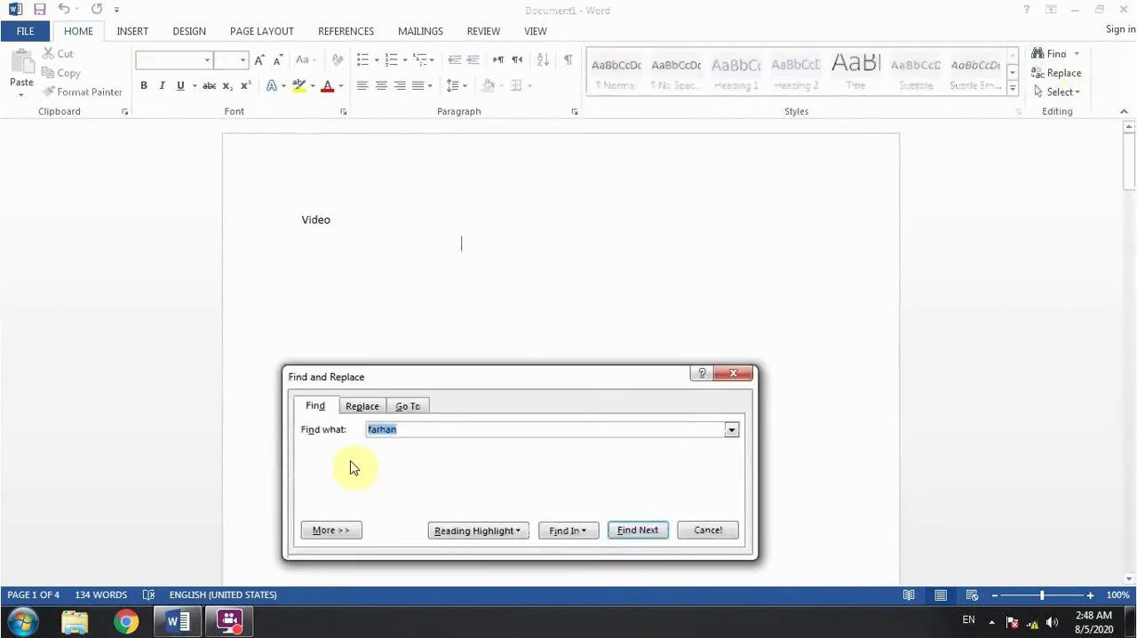
{"action": "left_click", "coordinate": [409, 405]}
{"action": "left_click_drag", "start_coordinate": [444, 377], "coordinate": [511, 352]}
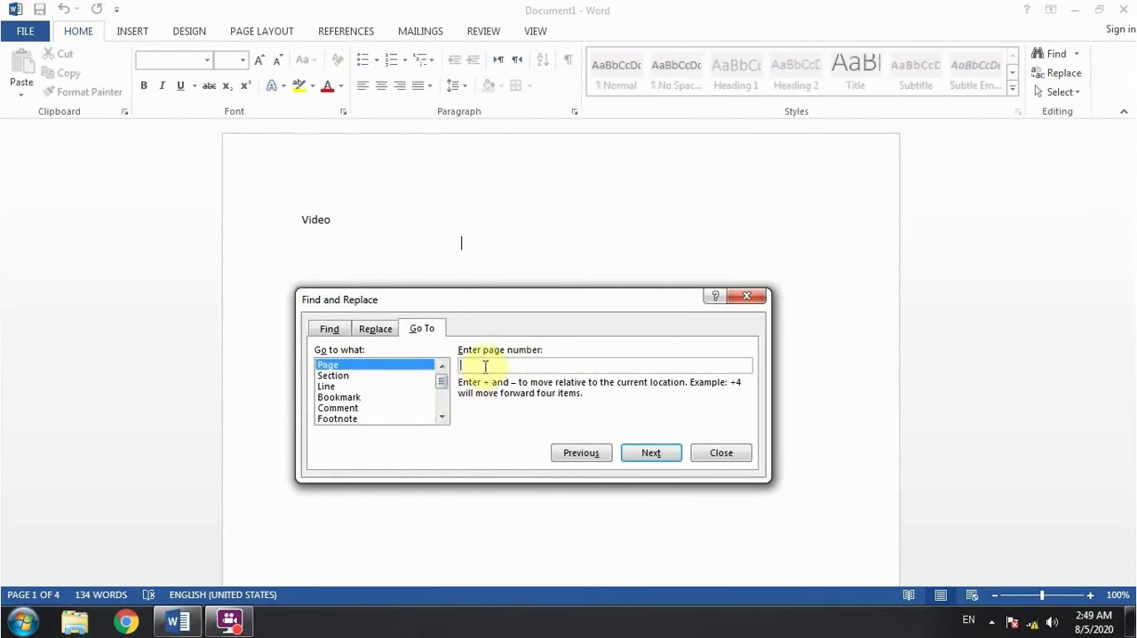
{"action": "type", "text": "2"}
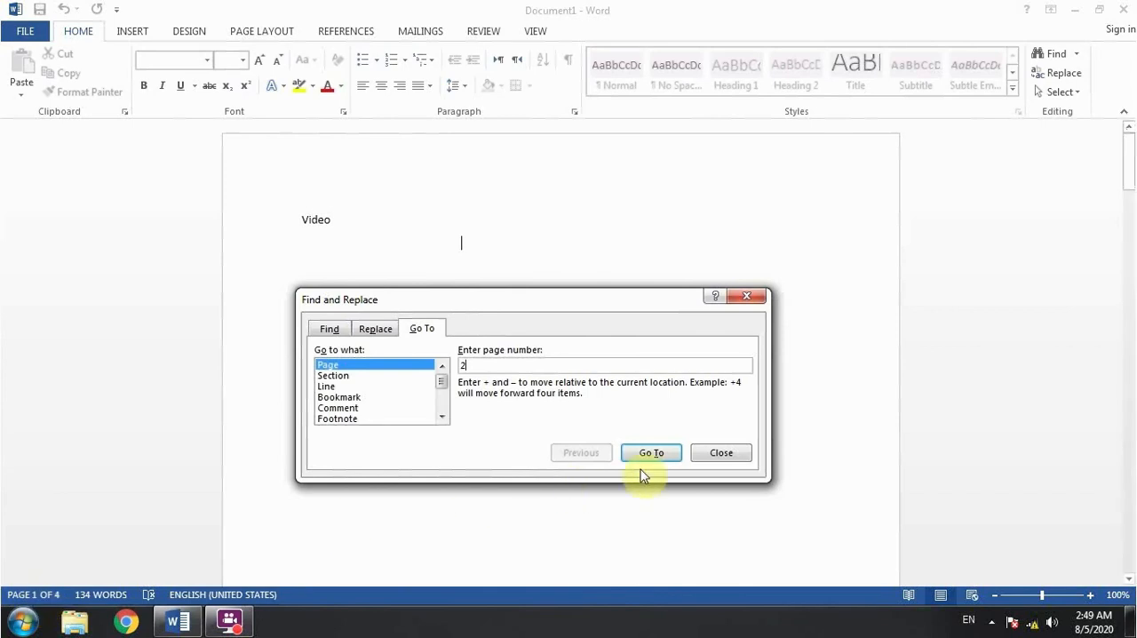
{"action": "double_click", "coordinate": [477, 363]}
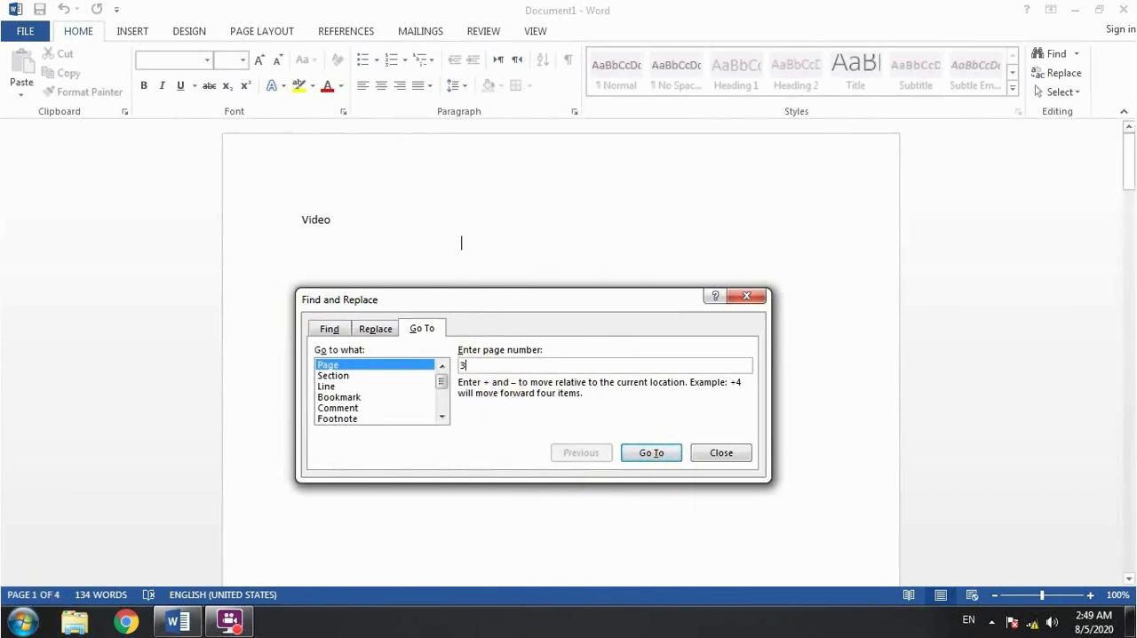
{"action": "left_click", "coordinate": [659, 454]}
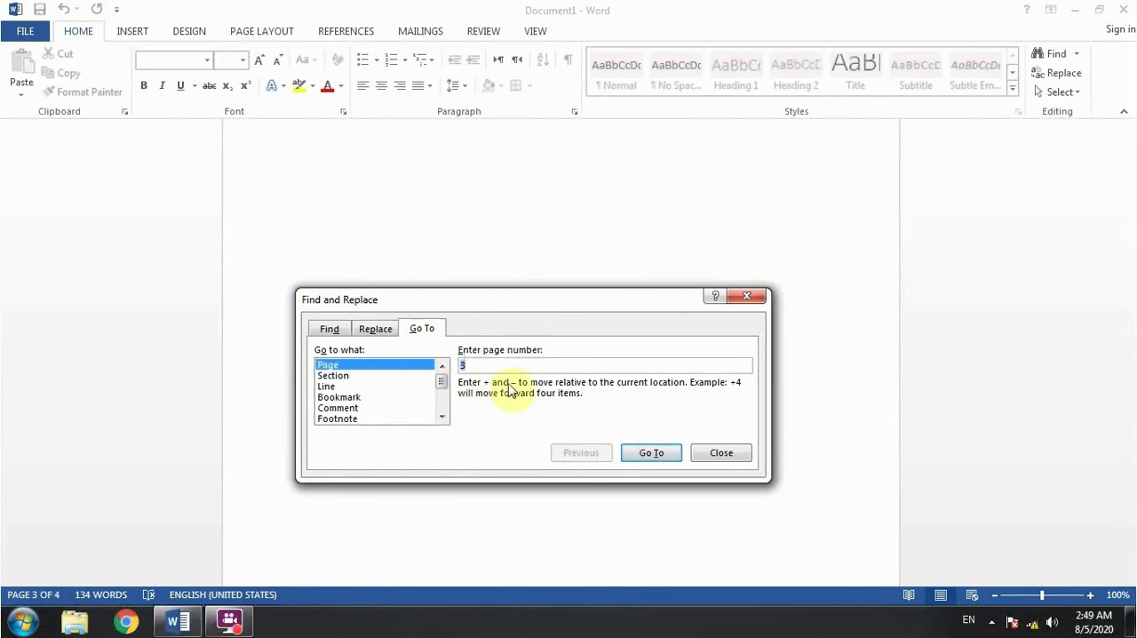
- Jump to page 4 with Go To and look through the list of other item types it can jump to
{"action": "left_click", "coordinate": [652, 453]}
{"action": "left_click_drag", "start_coordinate": [613, 298], "coordinate": [594, 327]}
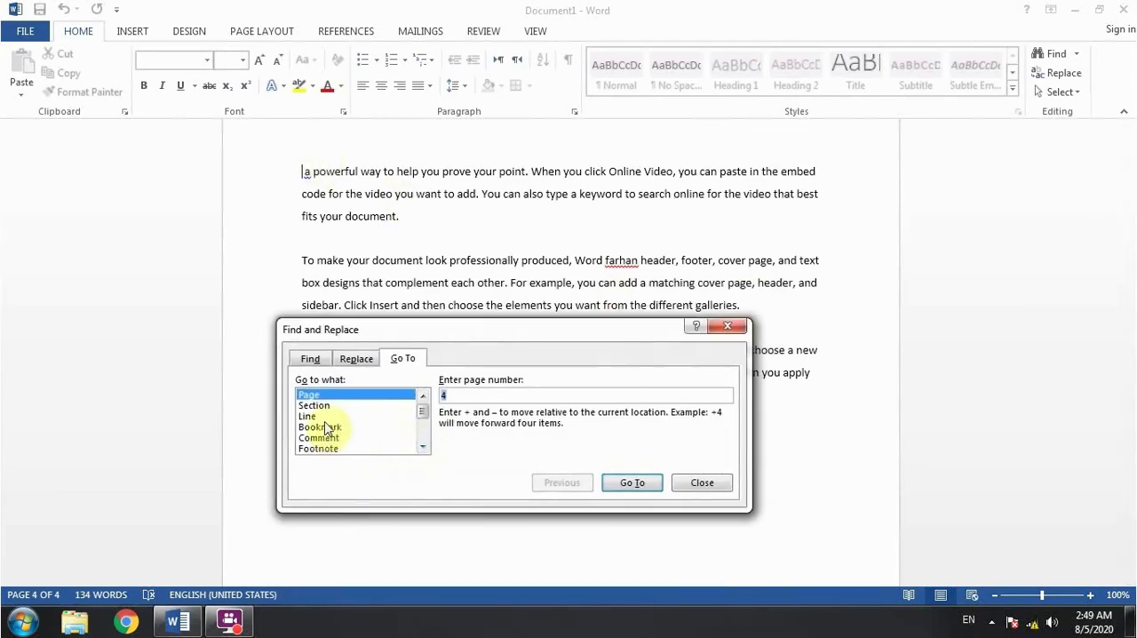
{"action": "left_click_drag", "start_coordinate": [423, 414], "coordinate": [426, 447]}
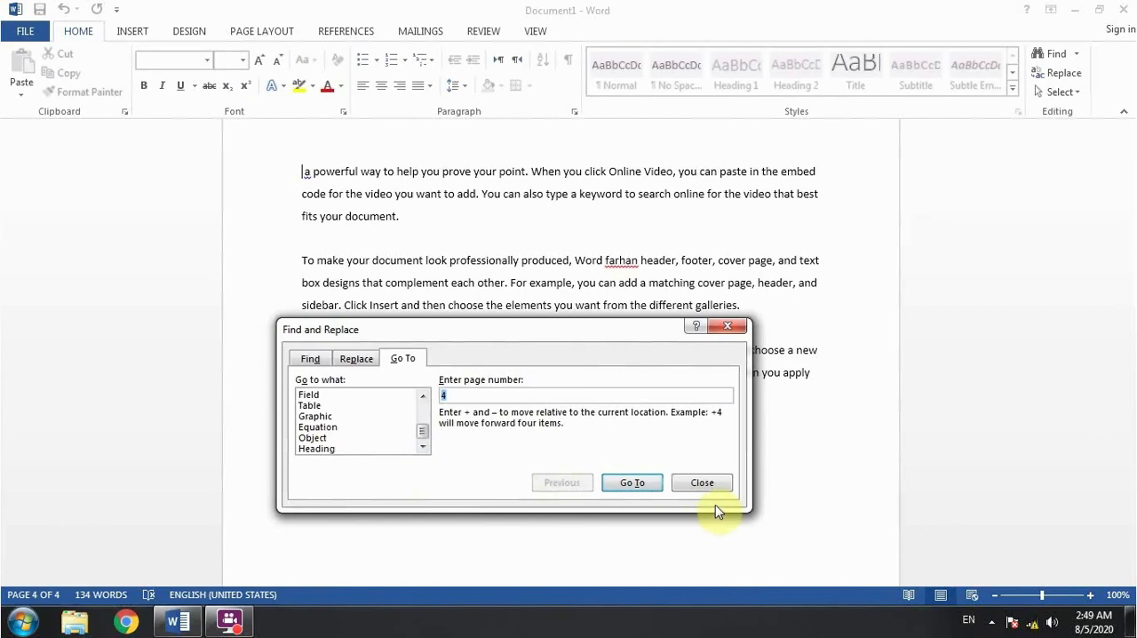
{"action": "left_click", "coordinate": [704, 484]}
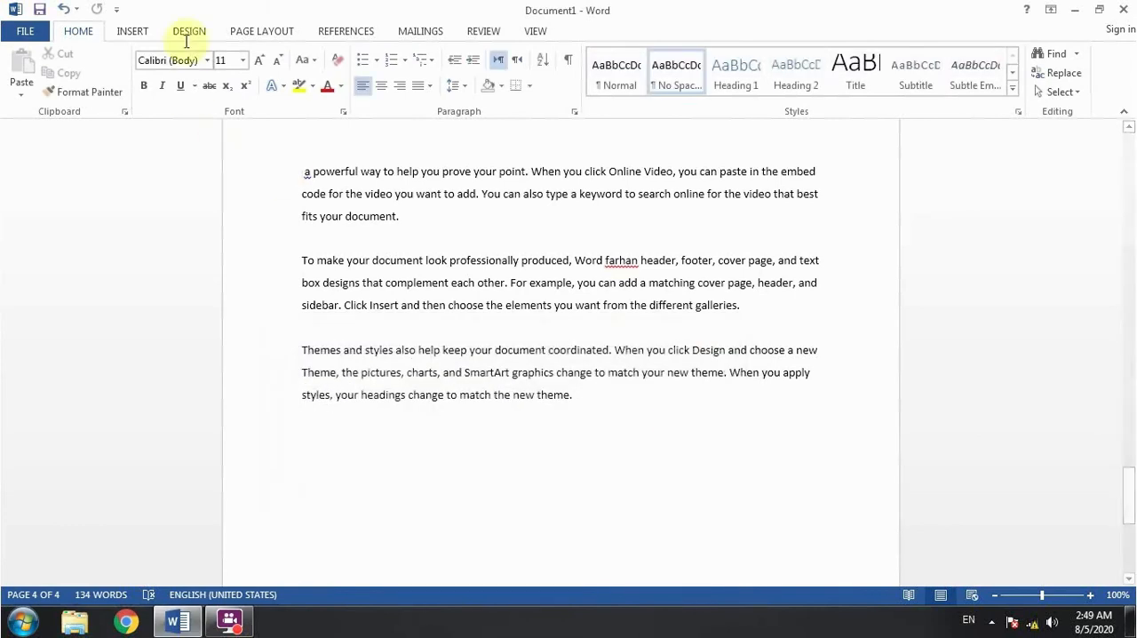
{"action": "left_click", "coordinate": [133, 32]}
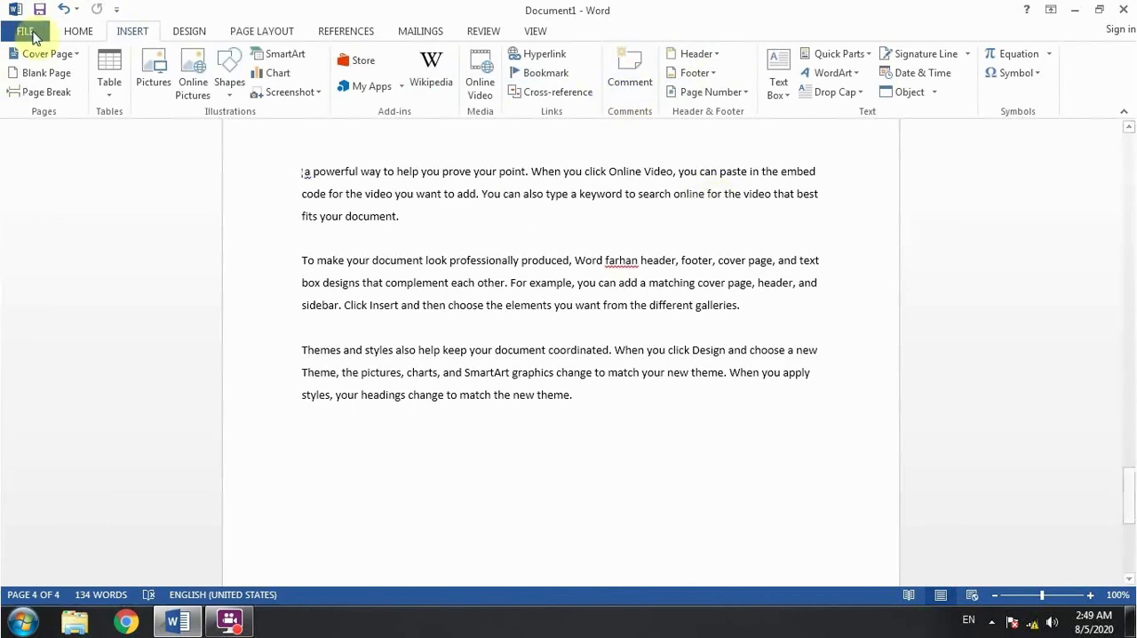
{"action": "left_click", "coordinate": [80, 32]}
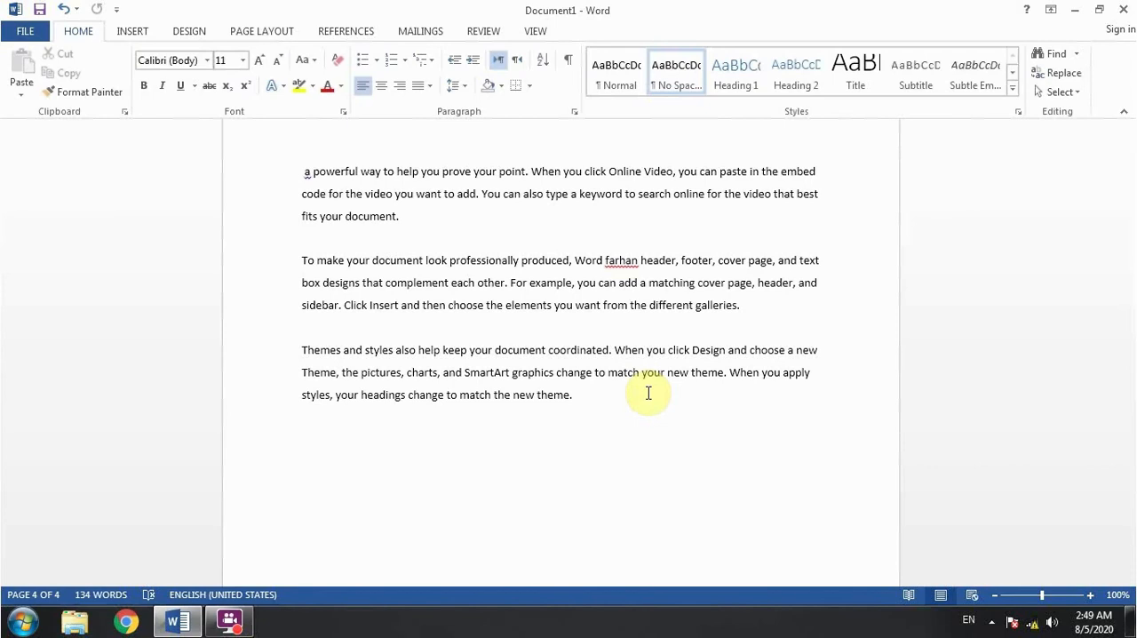
{"action": "key", "text": "ctrl+g"}
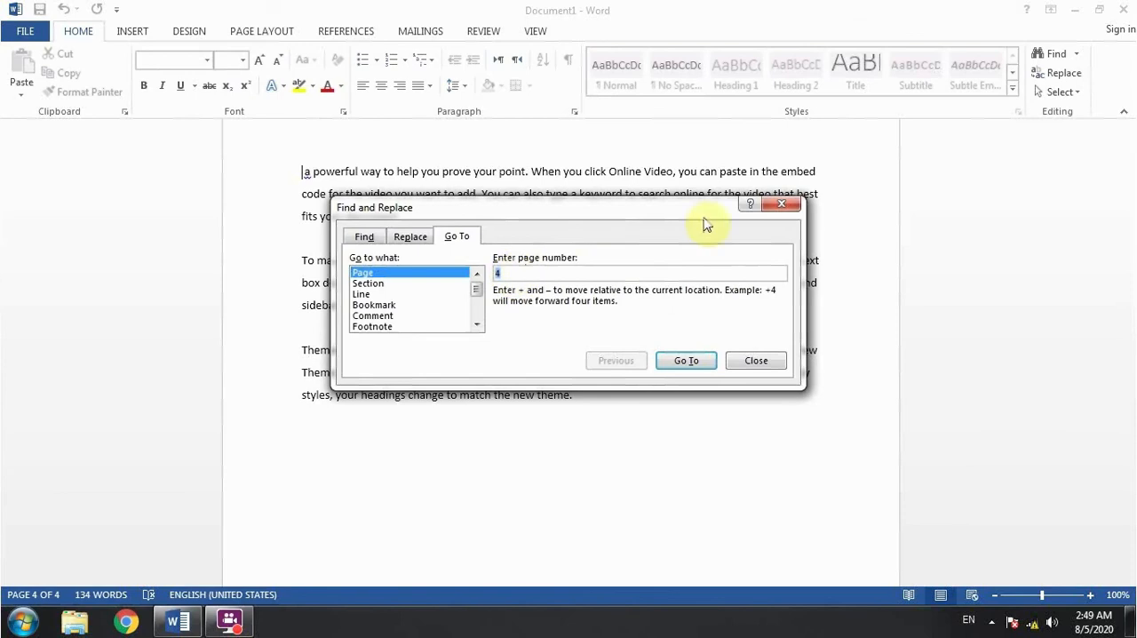
{"action": "left_click", "coordinate": [783, 203]}
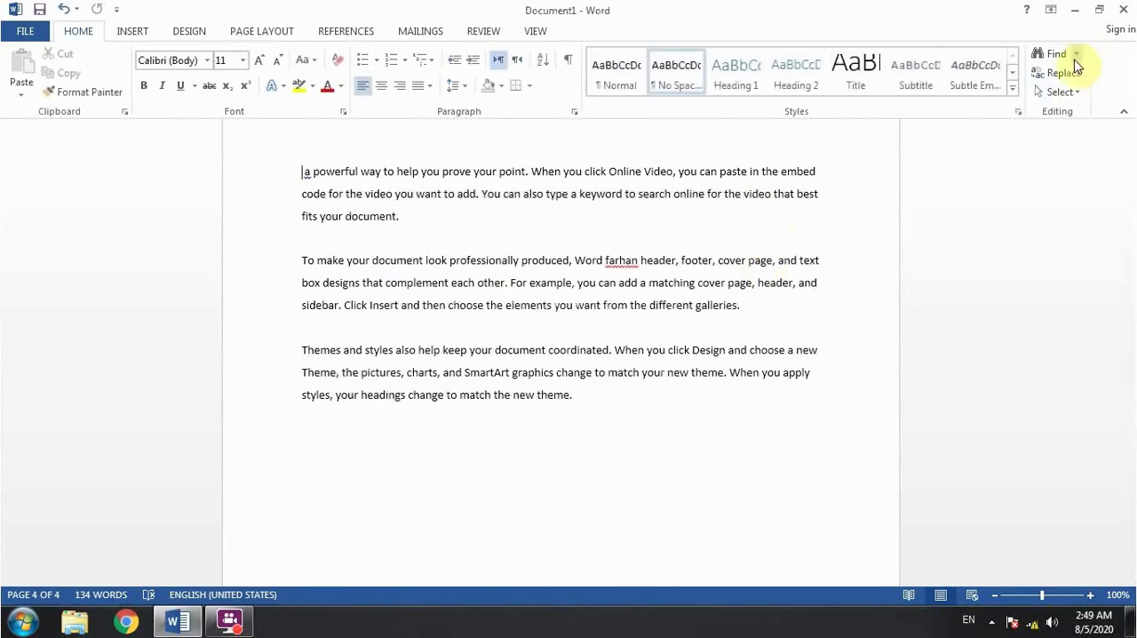
{"action": "left_click", "coordinate": [1066, 73]}
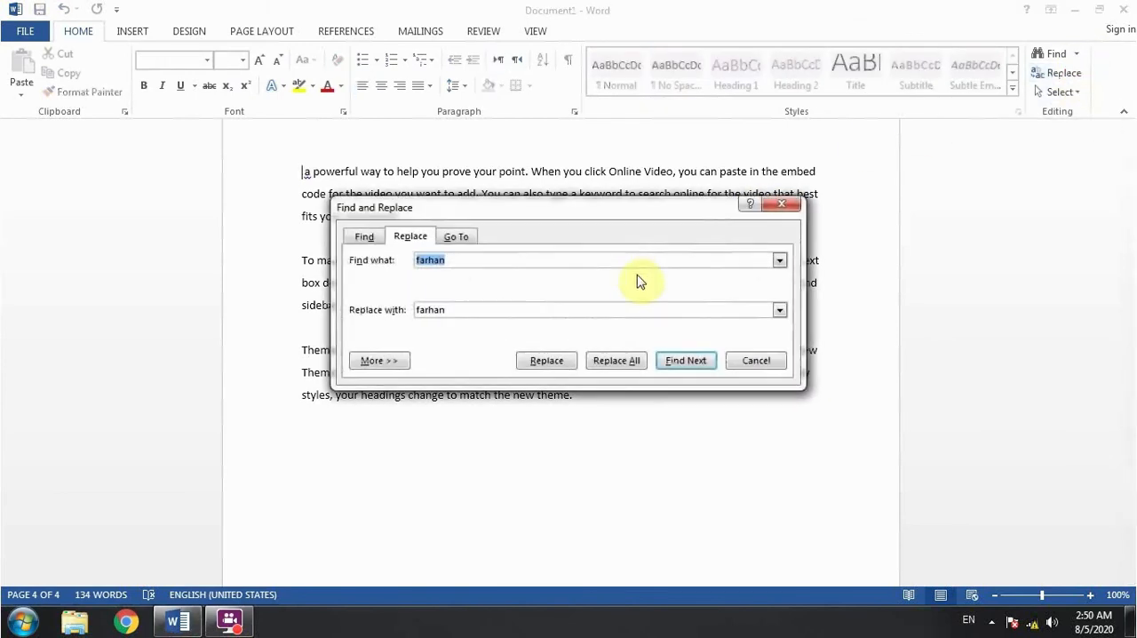
{"action": "left_click", "coordinate": [780, 205]}
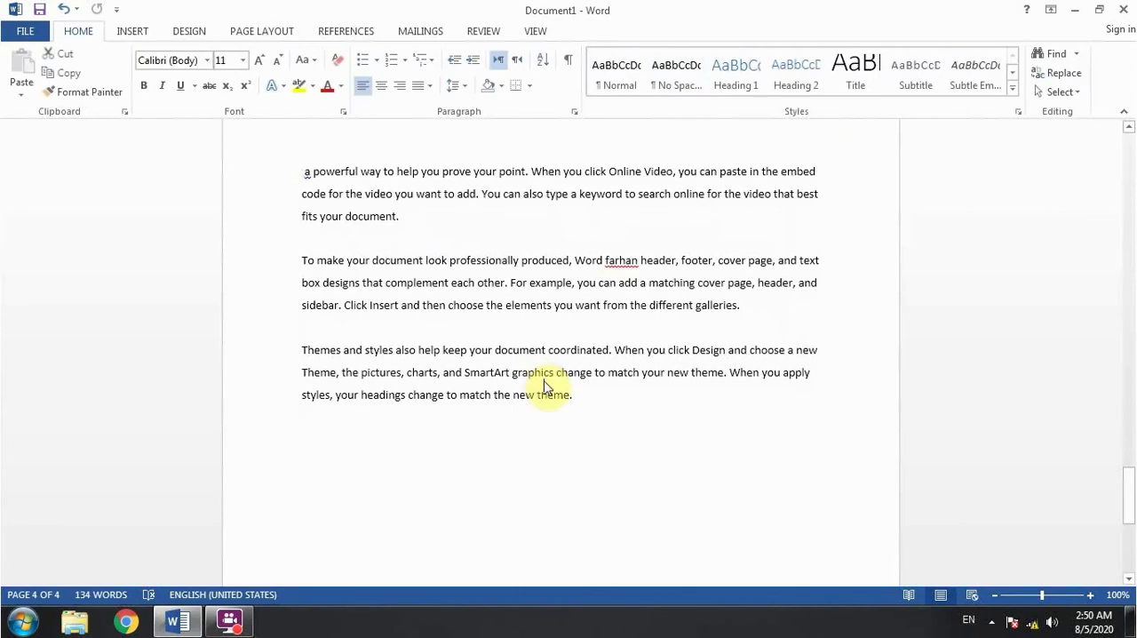
- Delete the document's entire content and generate five paragraphs of sample text with the random-text formula
{"action": "key", "text": "ctrl+a"}
{"action": "key", "text": "Delete"}
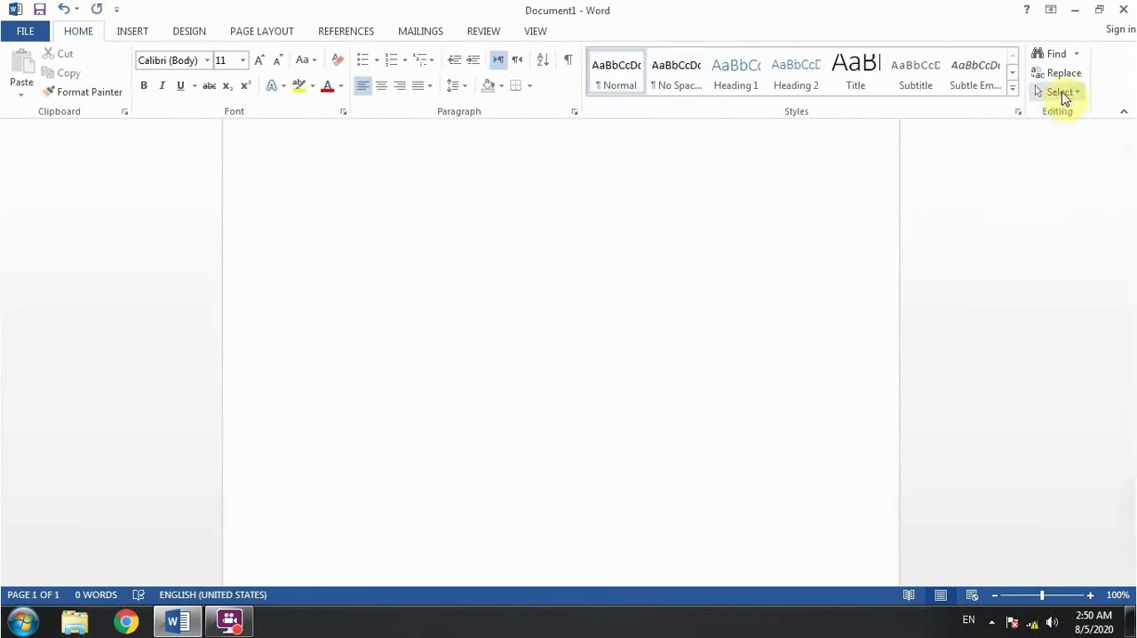
{"action": "scroll", "coordinate": [549, 400], "scroll_direction": "up", "scroll_amount": 2}
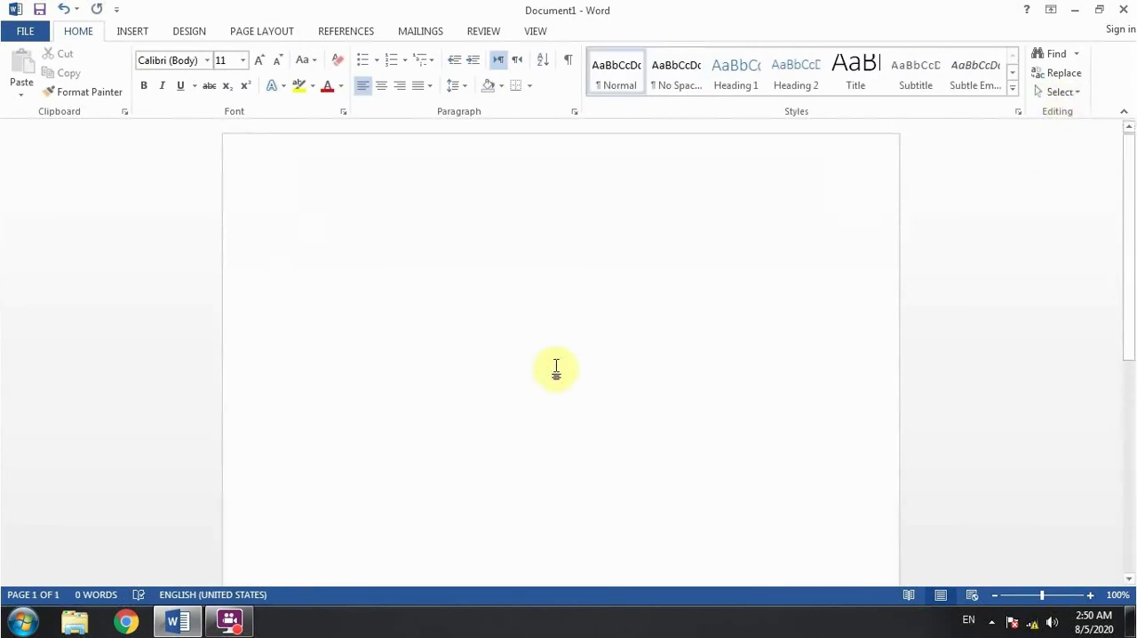
{"action": "type", "text": "=rand("}
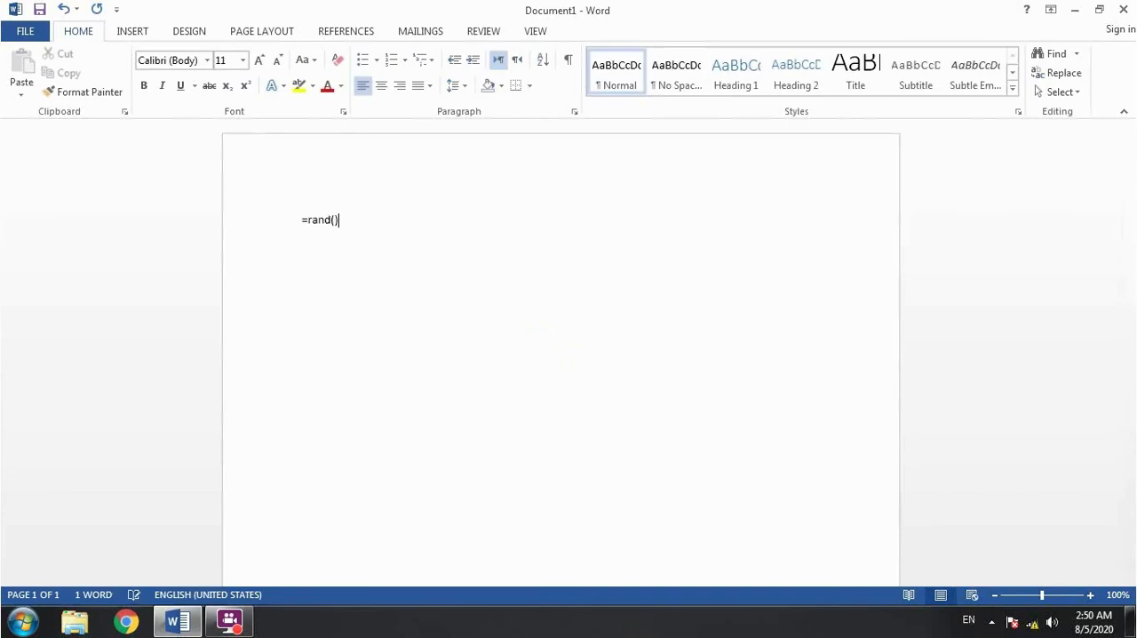
{"action": "key", "text": "Return"}
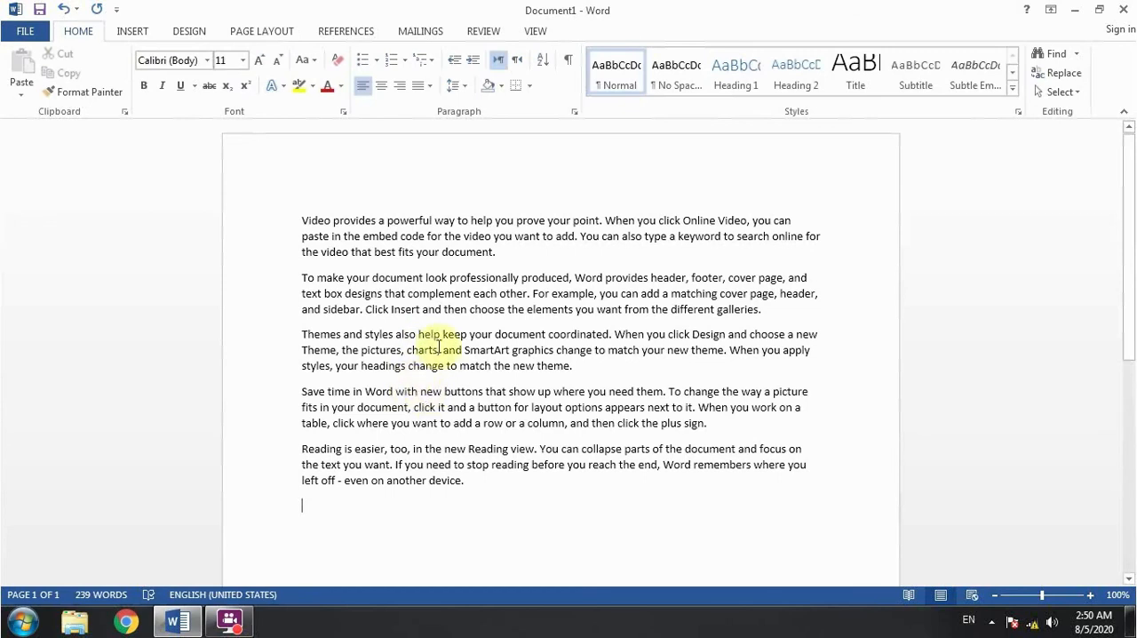
- Select all the text in the document, clear that selection, and select part of the third paragraph instead
{"action": "left_click", "coordinate": [1059, 91]}
{"action": "left_click", "coordinate": [964, 108]}
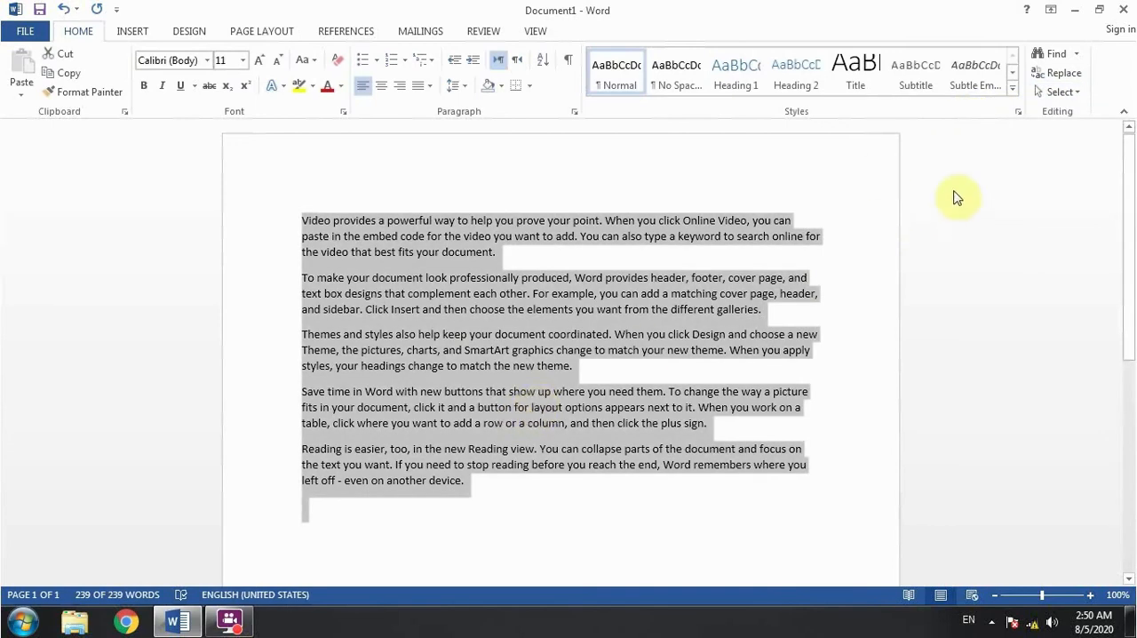
{"action": "left_click", "coordinate": [742, 308]}
{"action": "left_click", "coordinate": [1076, 93]}
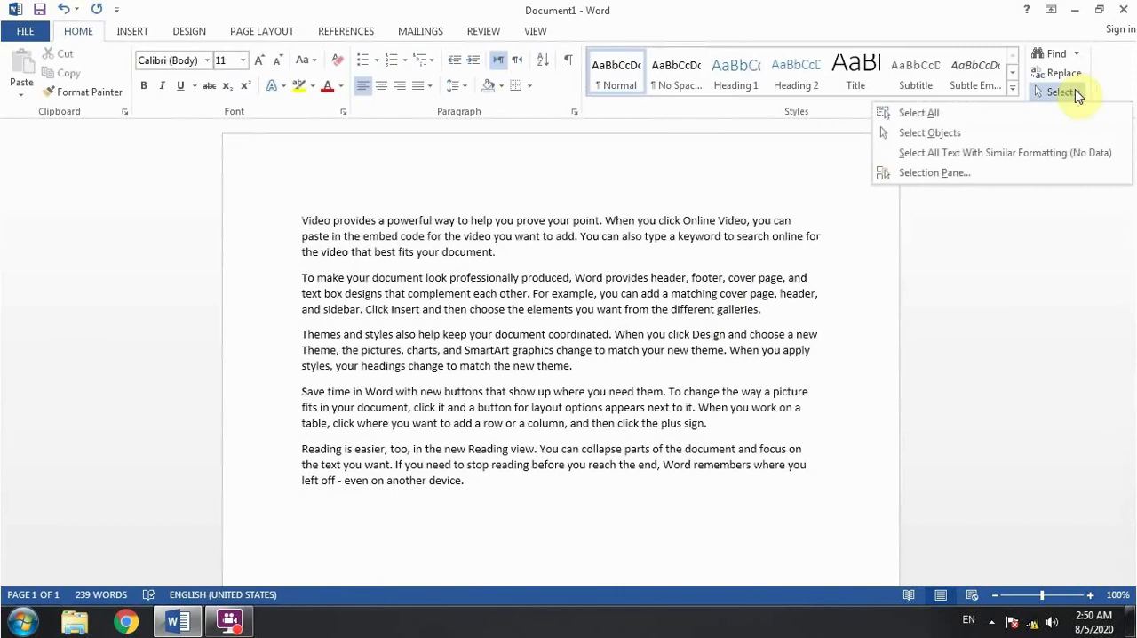
{"action": "left_click", "coordinate": [580, 237]}
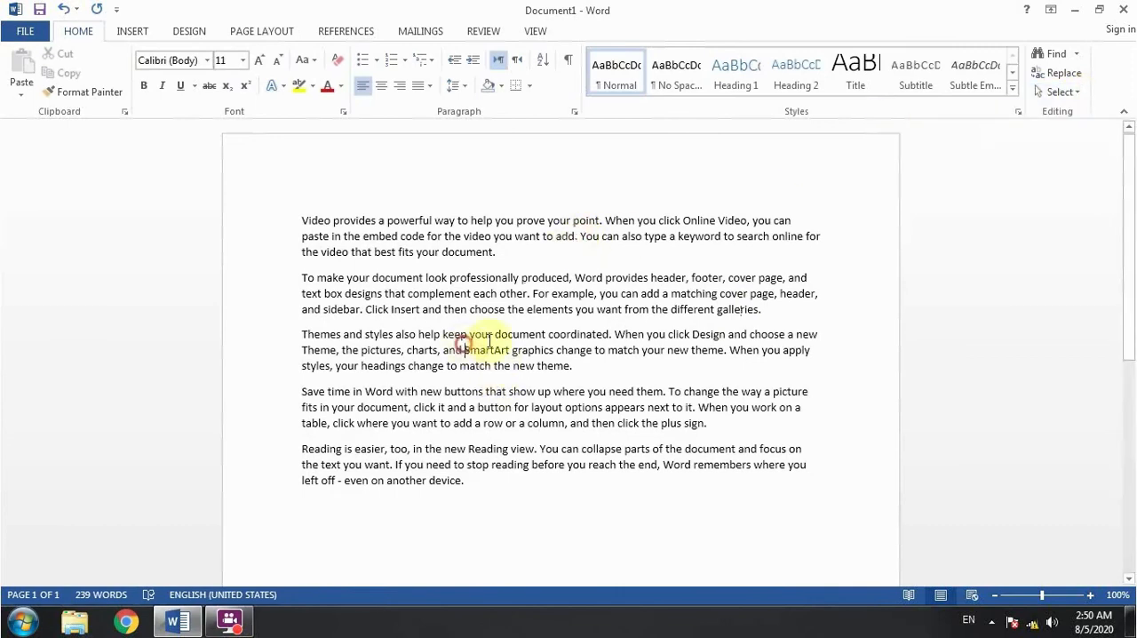
{"action": "left_click_drag", "start_coordinate": [495, 335], "coordinate": [508, 349]}
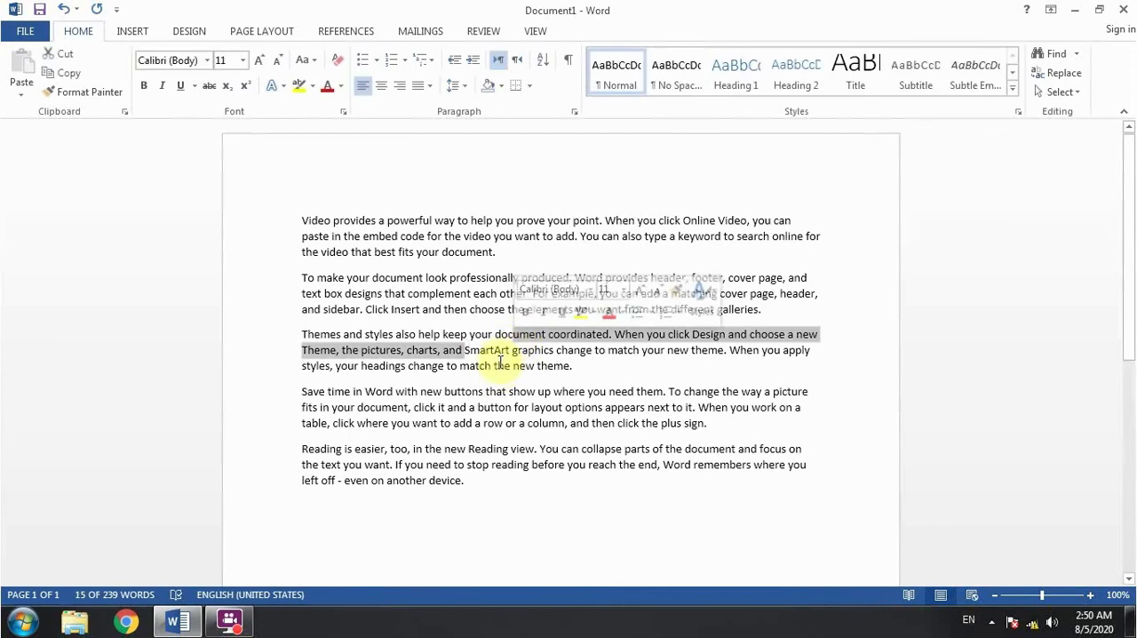
- Draw a Smiley Face shape about 0.3" high and 0.4" wide over the fourth paragraph
{"action": "left_click", "coordinate": [132, 33]}
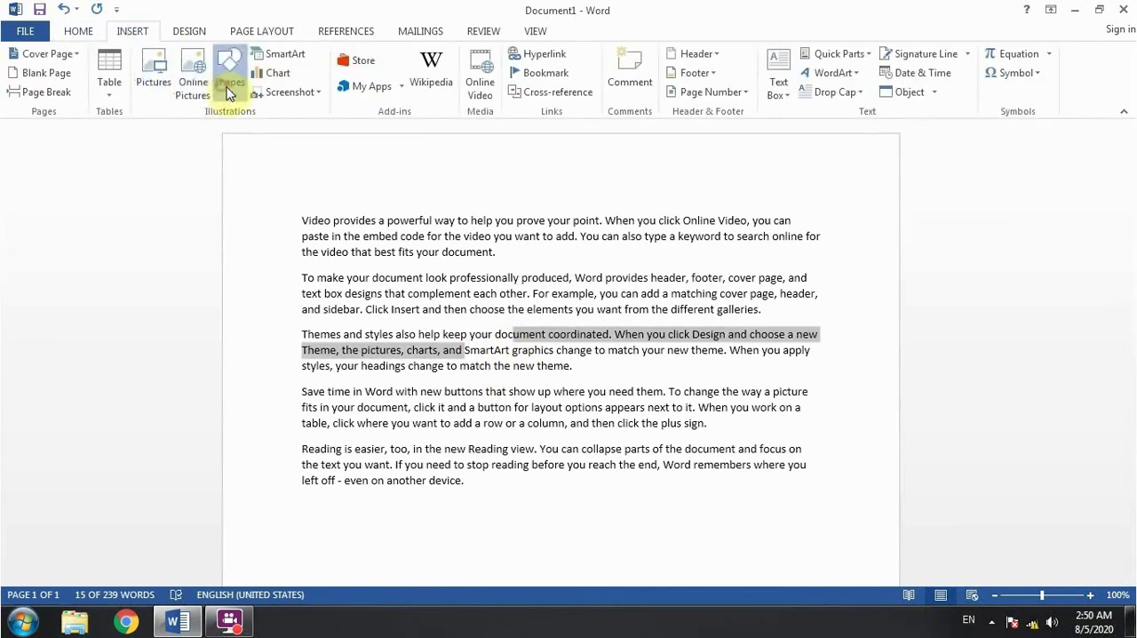
{"action": "left_click", "coordinate": [229, 79]}
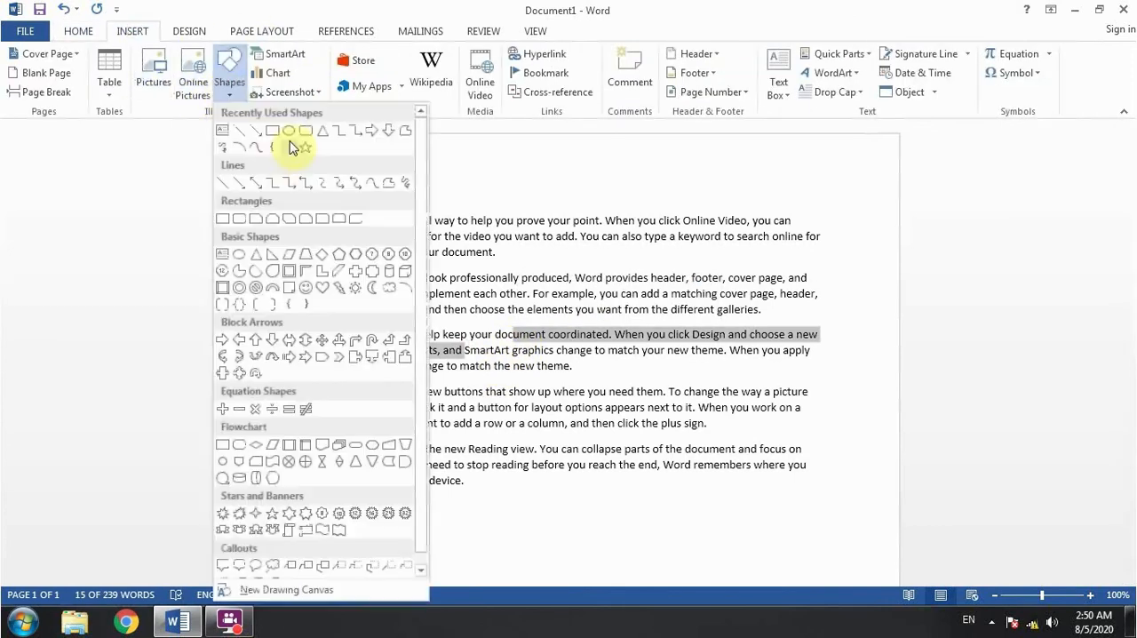
{"action": "left_click", "coordinate": [308, 288]}
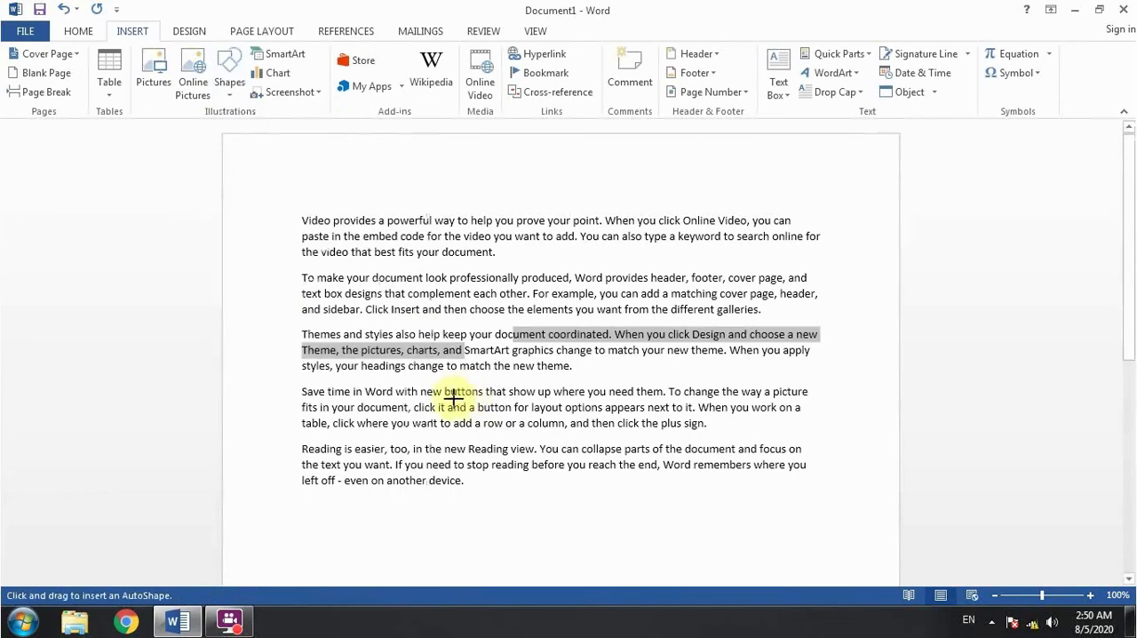
{"action": "left_click_drag", "start_coordinate": [450, 397], "coordinate": [479, 419]}
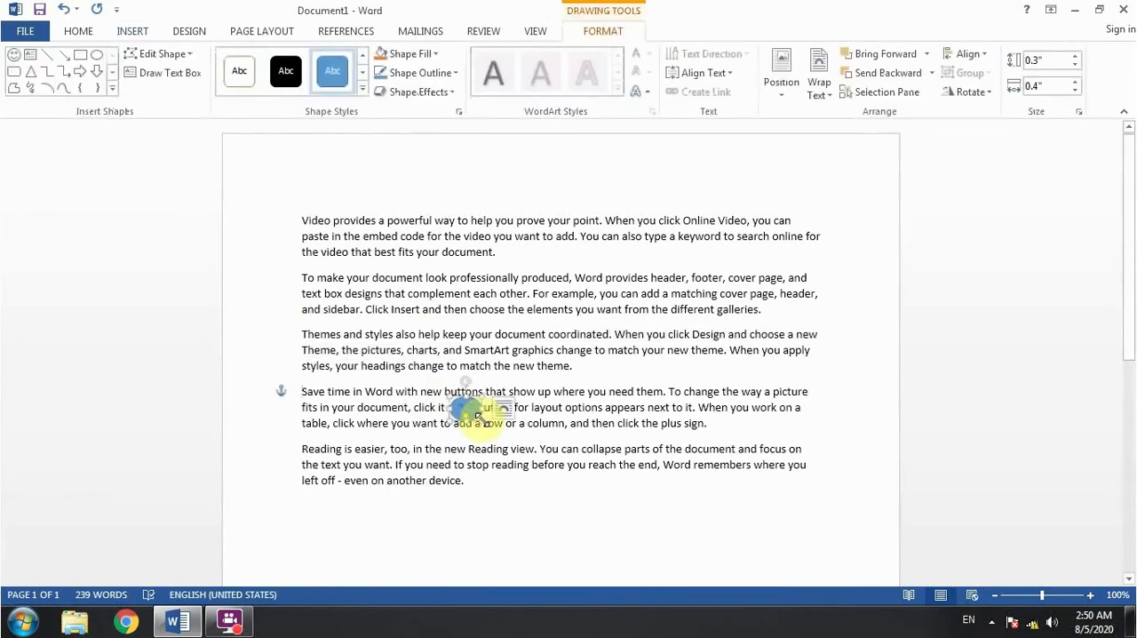
- Fill the smiley face shape with yellow and deselect it
{"action": "left_click", "coordinate": [410, 54]}
{"action": "left_click", "coordinate": [422, 184]}
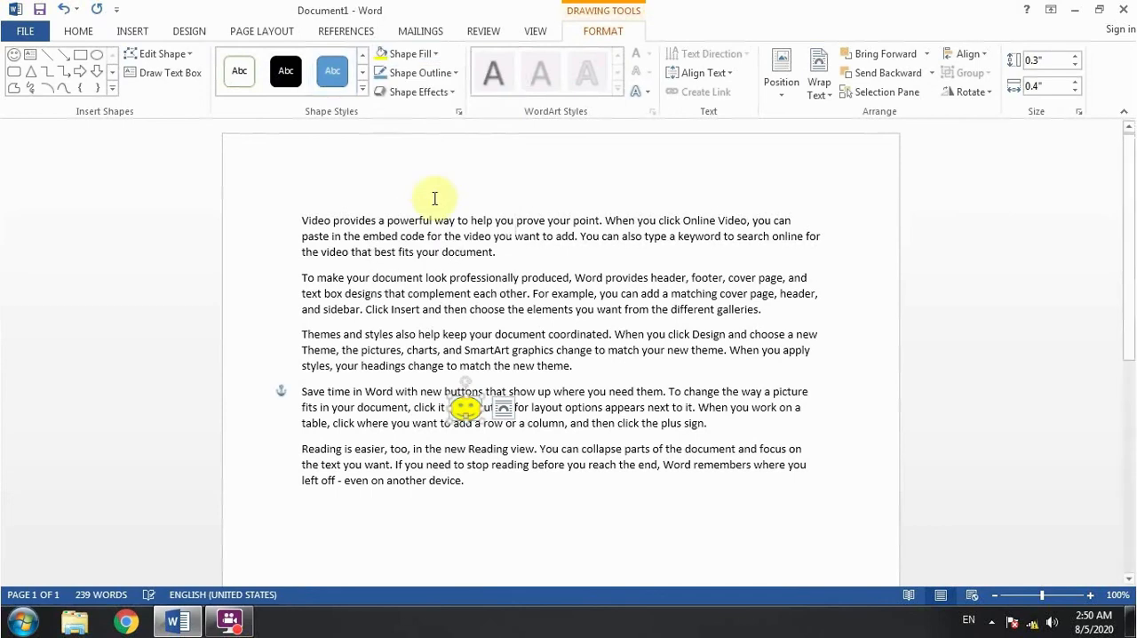
{"action": "left_click", "coordinate": [633, 300]}
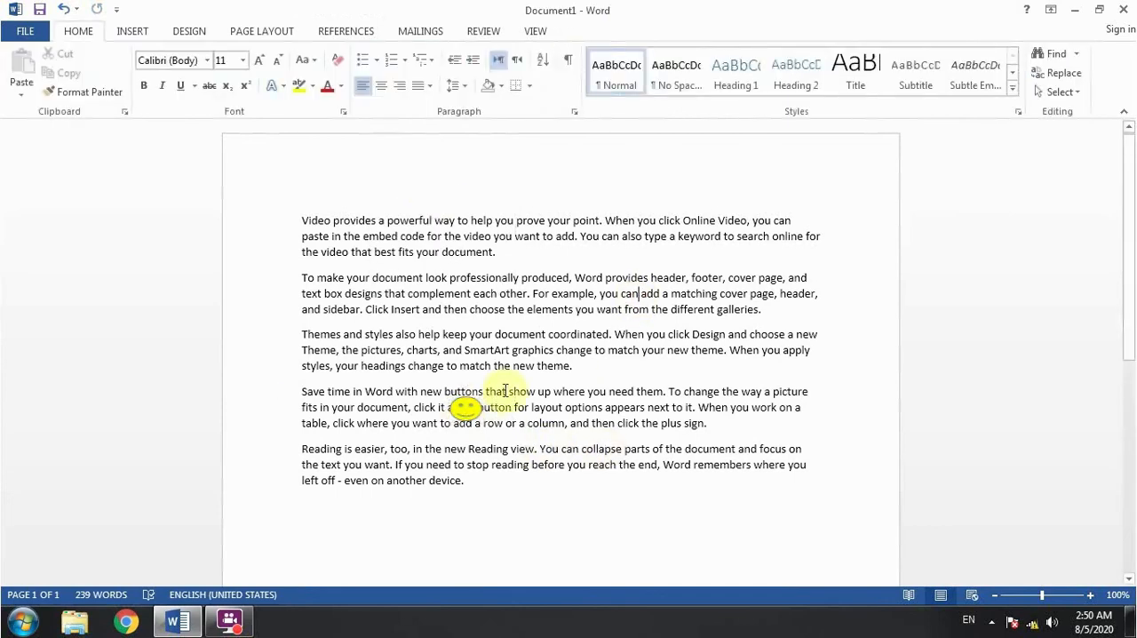
- Set the smiley face shape's text wrapping to Behind Text and deselect it
{"action": "left_click", "coordinate": [466, 410]}
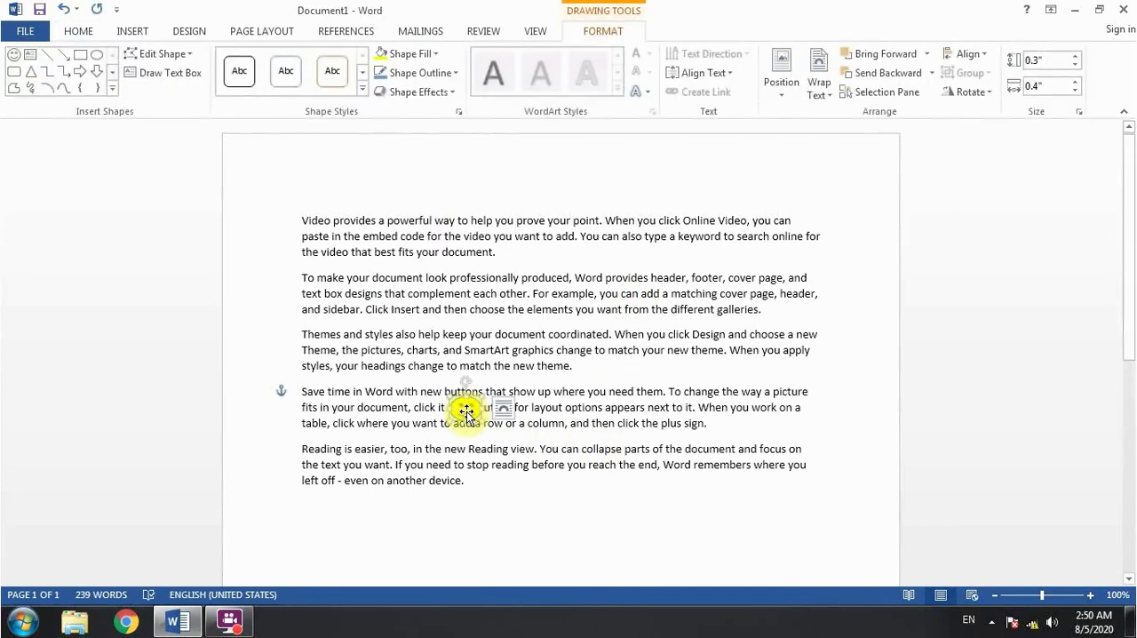
{"action": "left_click", "coordinate": [819, 93]}
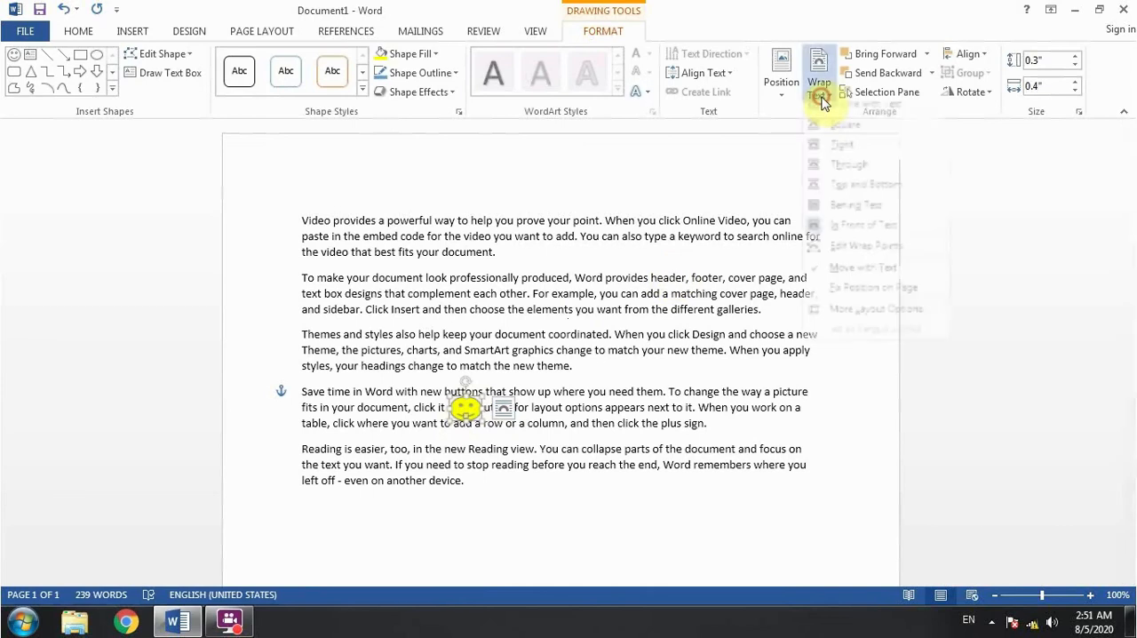
{"action": "left_click", "coordinate": [858, 217]}
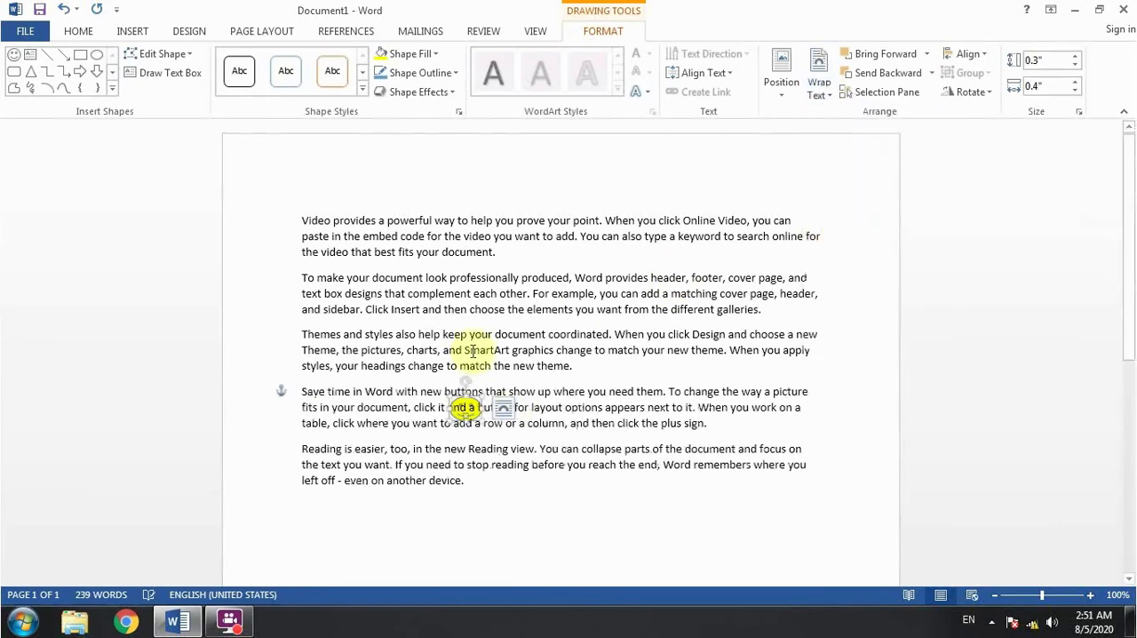
{"action": "left_click", "coordinate": [502, 279]}
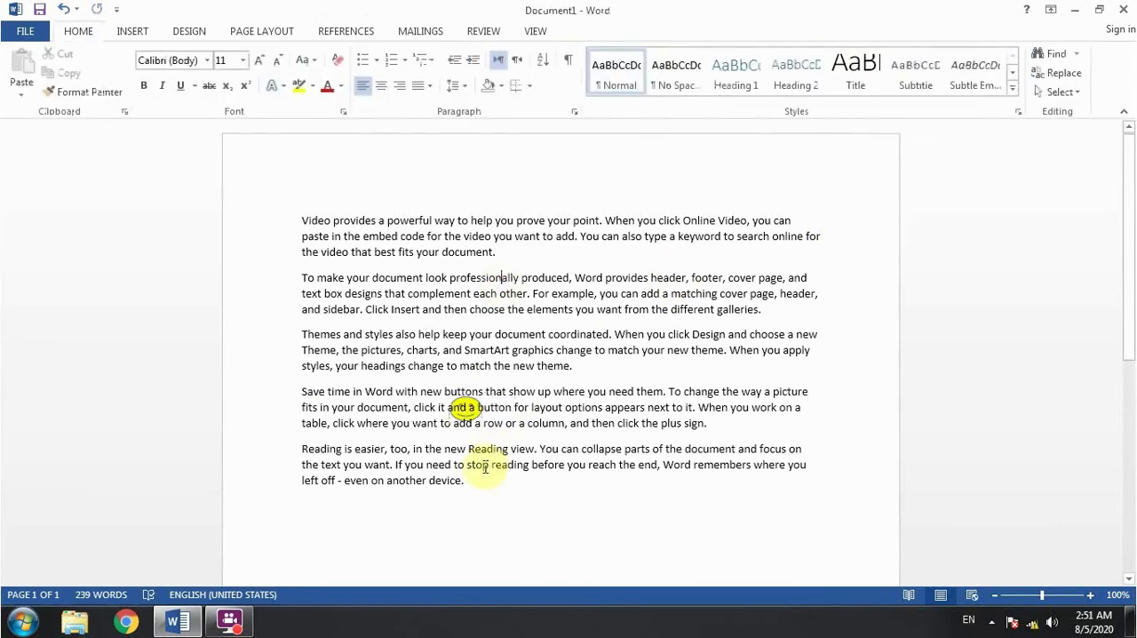
- Try to select the smiley face behind the fourth paragraph directly with the normal text pointer
{"action": "left_click_drag", "start_coordinate": [445, 407], "coordinate": [496, 407]}
{"action": "left_click", "coordinate": [467, 408]}
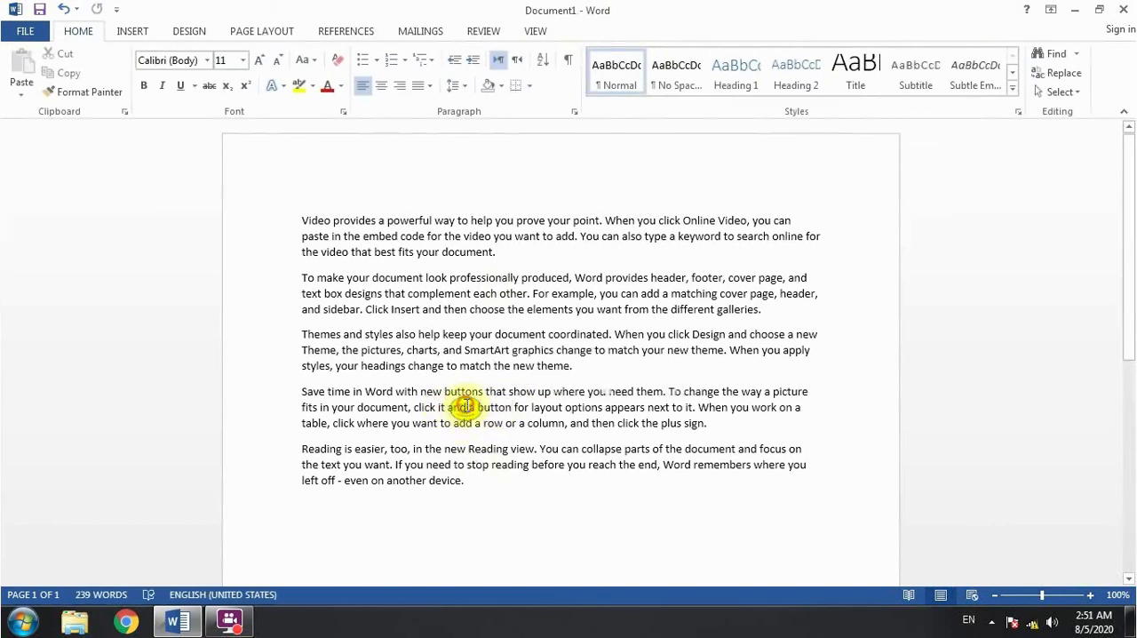
{"action": "left_click", "coordinate": [450, 383]}
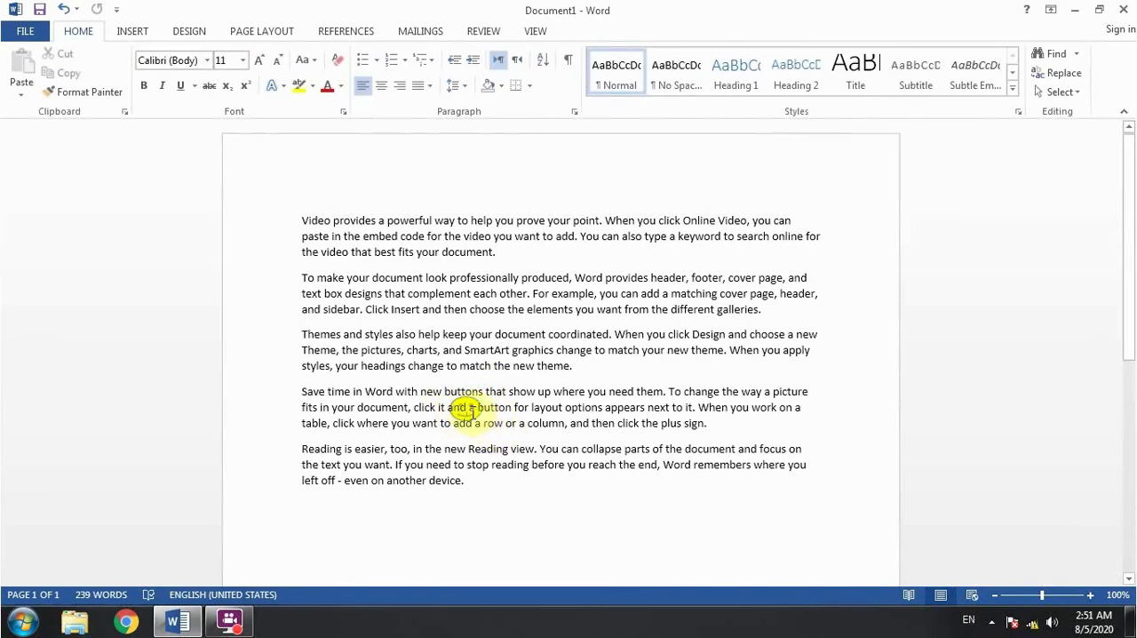
- Switch to object selection mode, select the smiley face behind the text and move it just below the last paragraph
{"action": "left_click", "coordinate": [1057, 93]}
{"action": "left_click", "coordinate": [984, 133]}
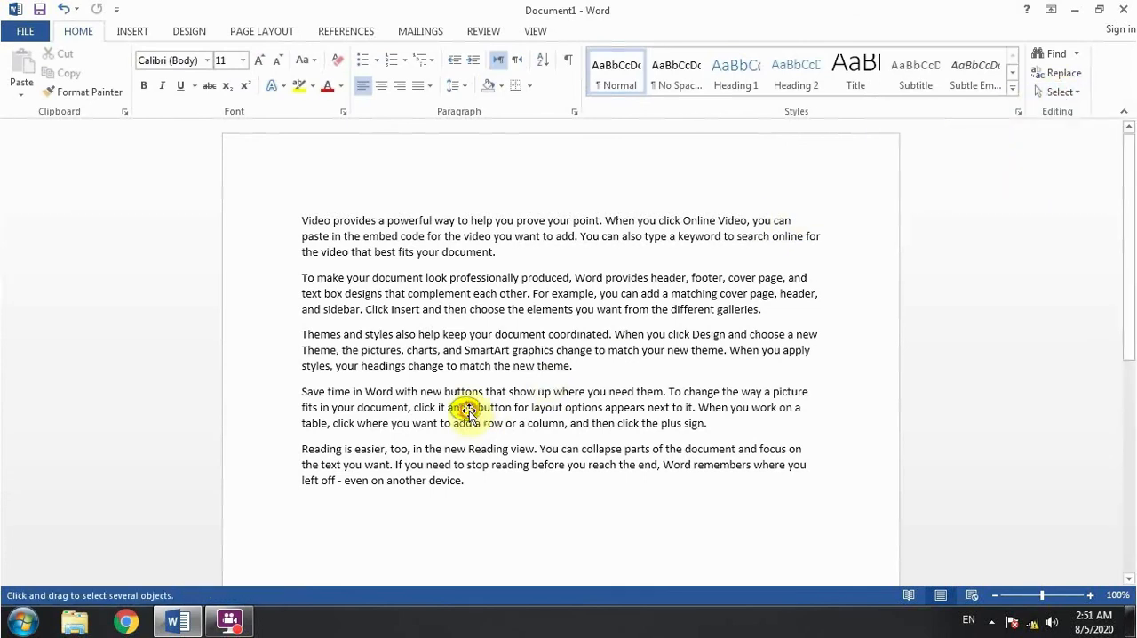
{"action": "left_click", "coordinate": [469, 410]}
{"action": "left_click_drag", "start_coordinate": [469, 410], "coordinate": [524, 502]}
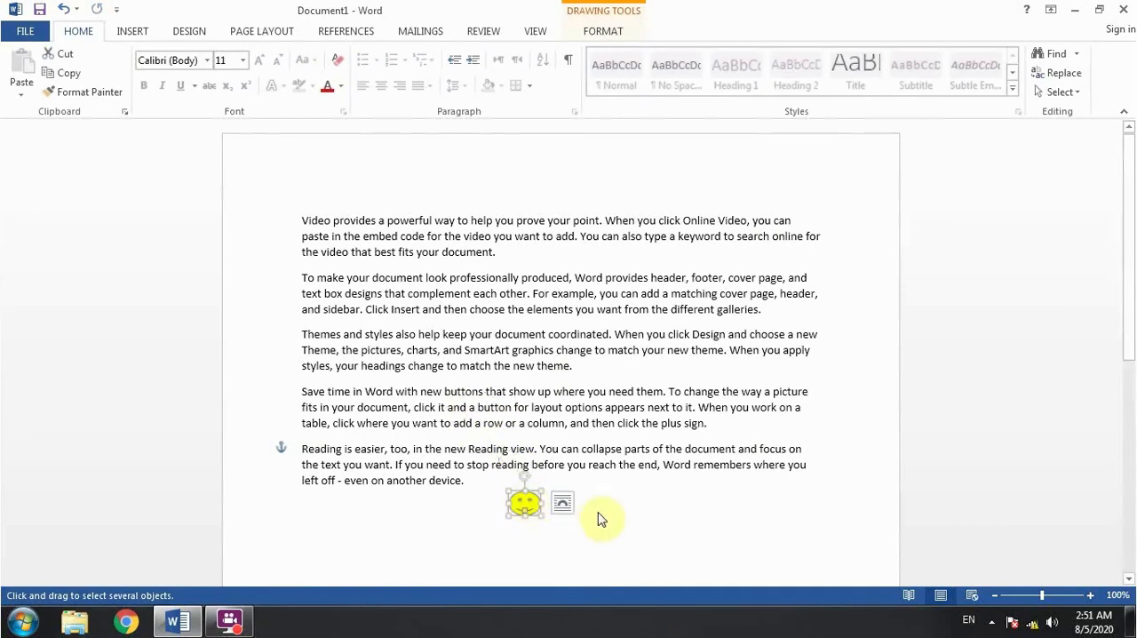
- Delete the smiley face shape and return to normal text editing in the fourth paragraph
{"action": "left_click", "coordinate": [1060, 93]}
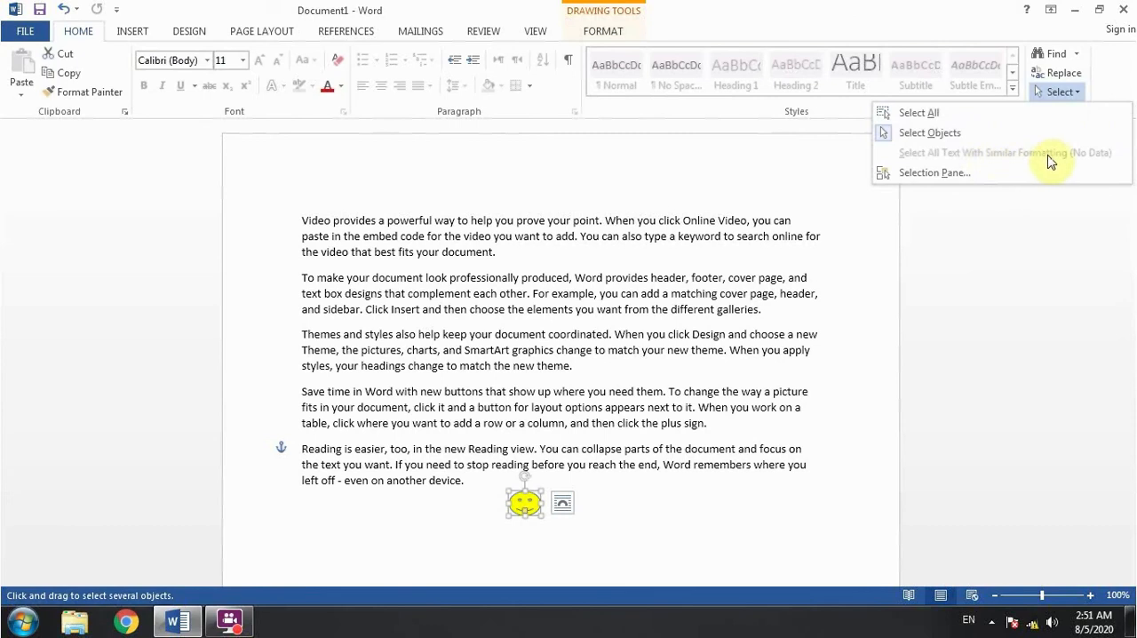
{"action": "left_click", "coordinate": [595, 307]}
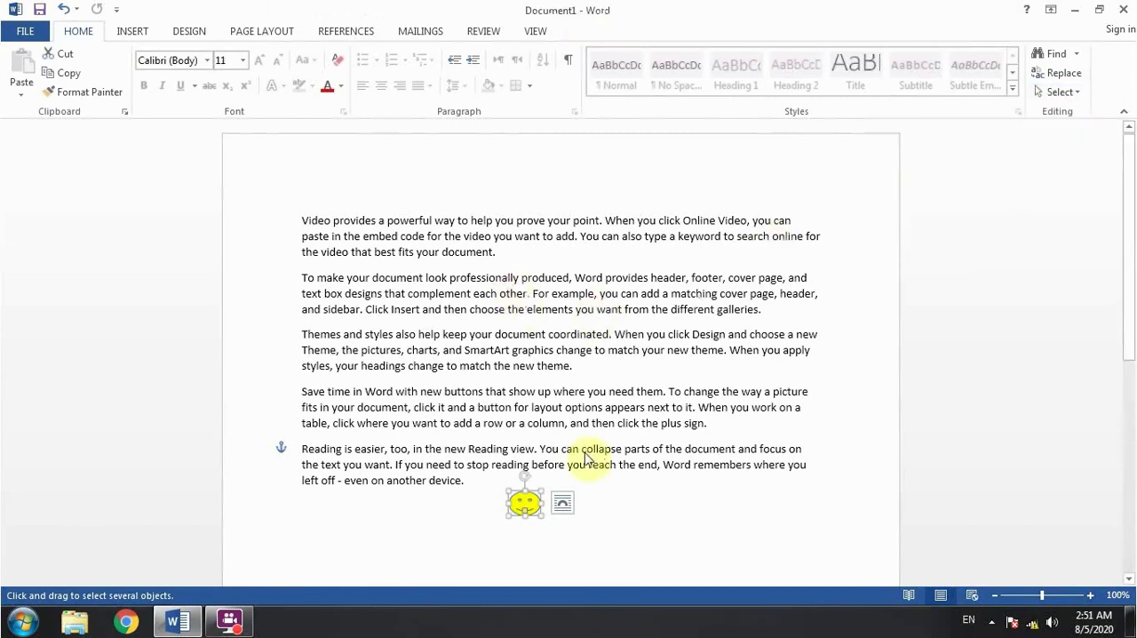
{"action": "key", "text": "ctrl+z"}
{"action": "left_click", "coordinate": [513, 407]}
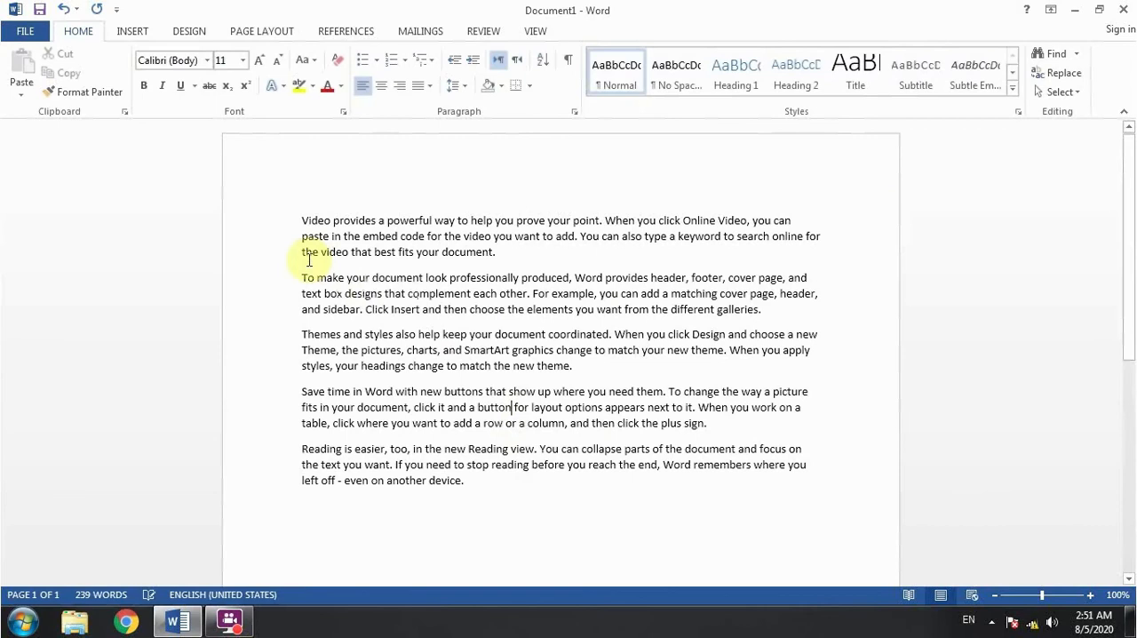
- Color the first paragraph's text red, try font size 28, and settle on size 16
{"action": "left_click_drag", "start_coordinate": [302, 218], "coordinate": [512, 251]}
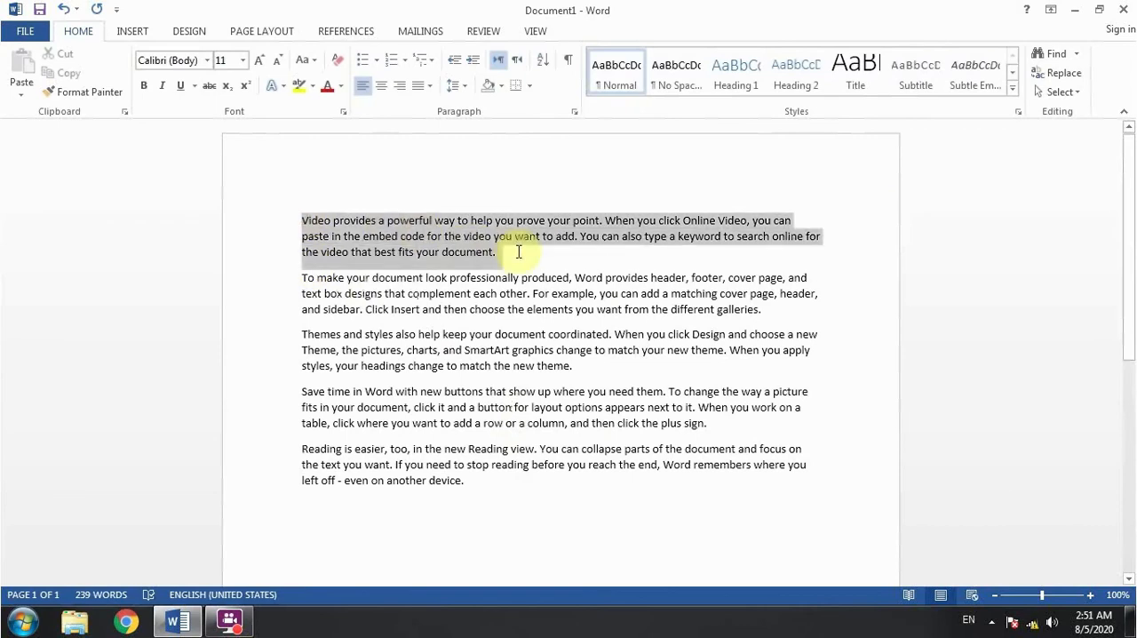
{"action": "left_click", "coordinate": [328, 86]}
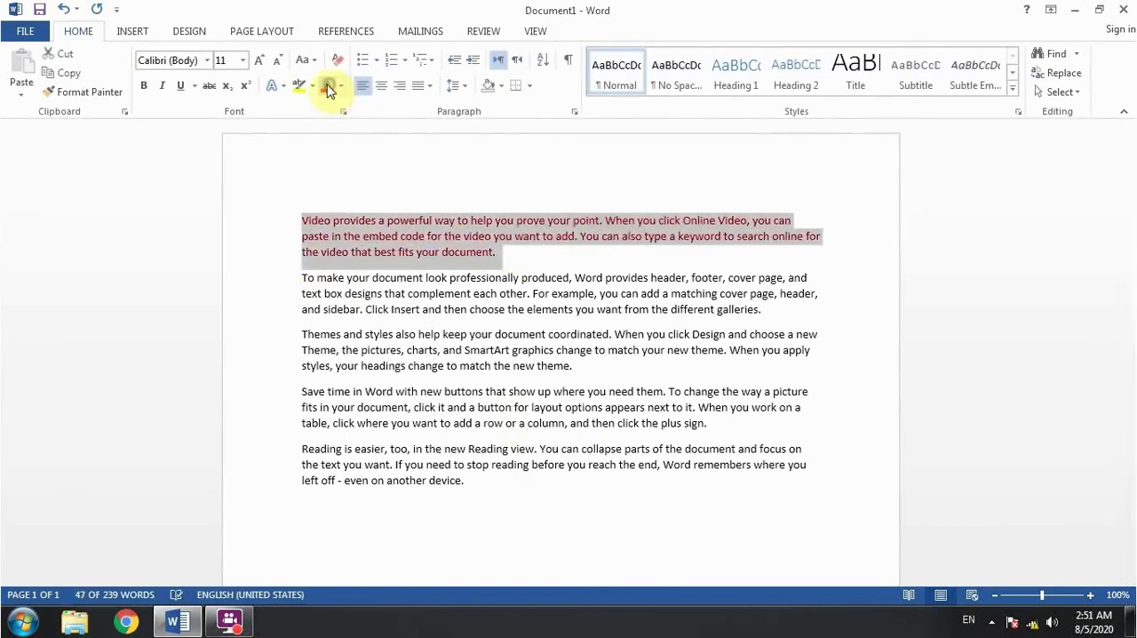
{"action": "left_click", "coordinate": [242, 60]}
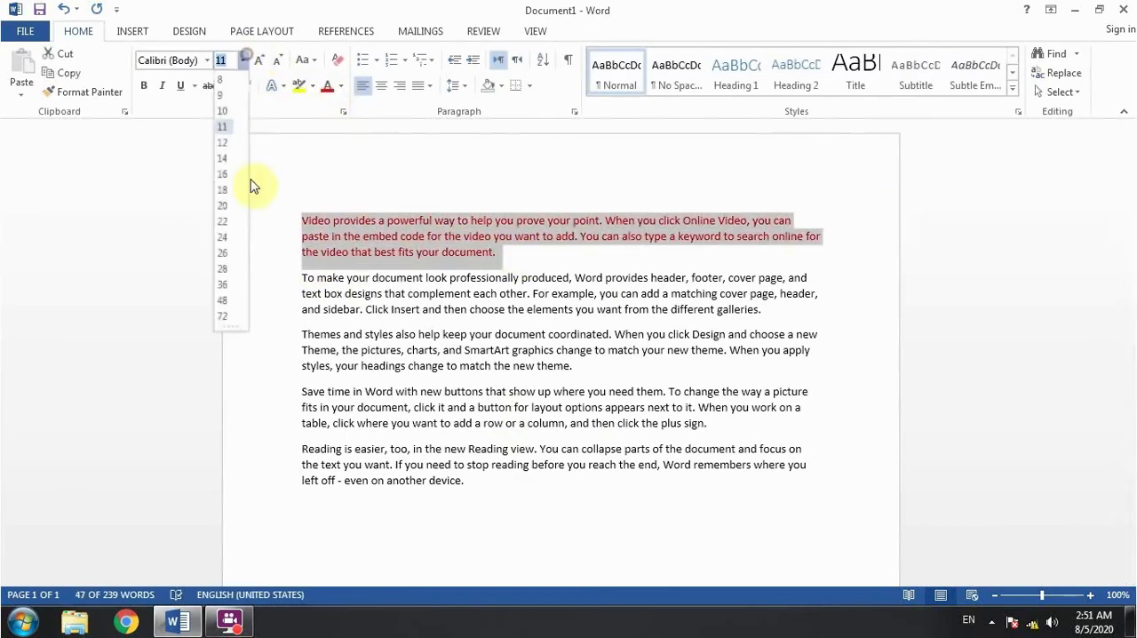
{"action": "left_click", "coordinate": [223, 269]}
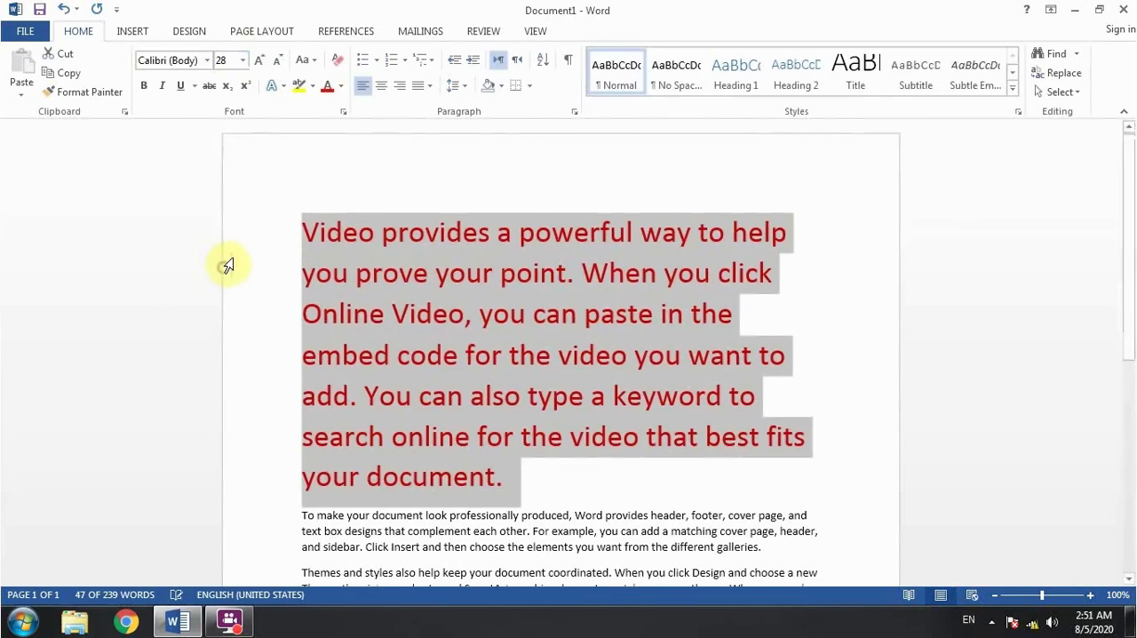
{"action": "left_click", "coordinate": [244, 61]}
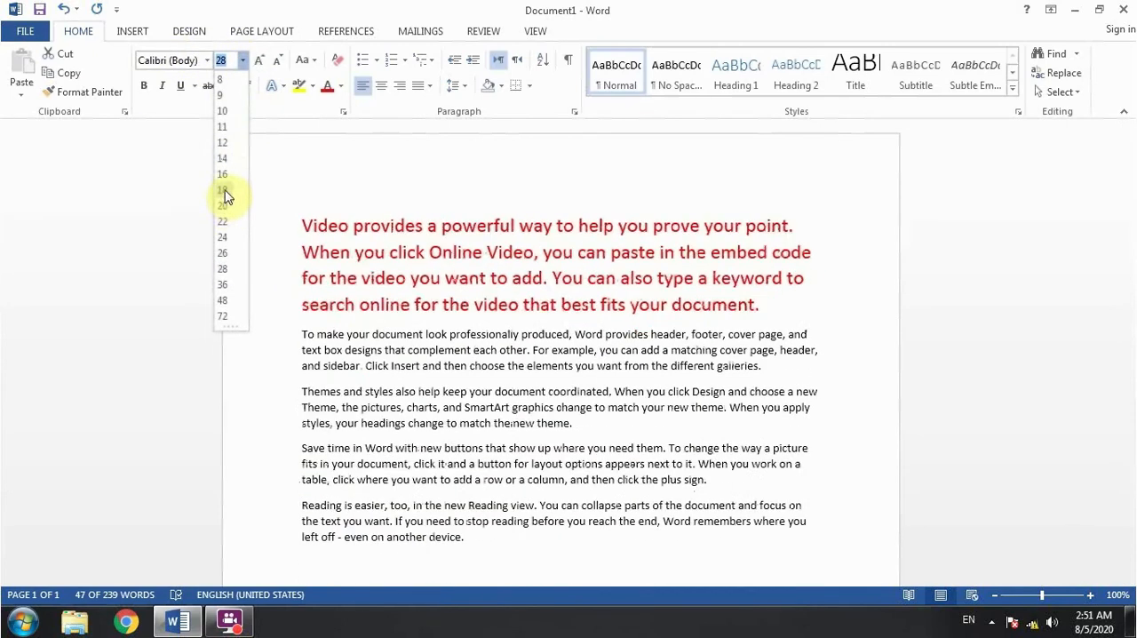
{"action": "left_click", "coordinate": [222, 174]}
- Change the first paragraph's font to Berlin Sans FB and clear the selection
{"action": "left_click", "coordinate": [207, 60]}
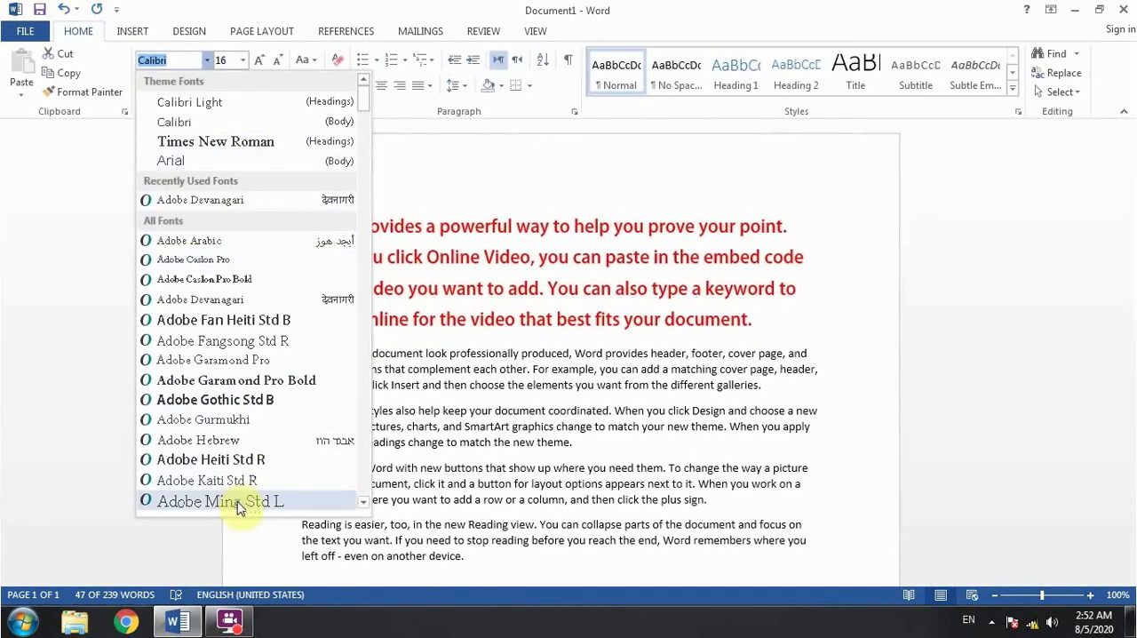
{"action": "scroll", "coordinate": [224, 444], "scroll_direction": "down", "scroll_amount": 8}
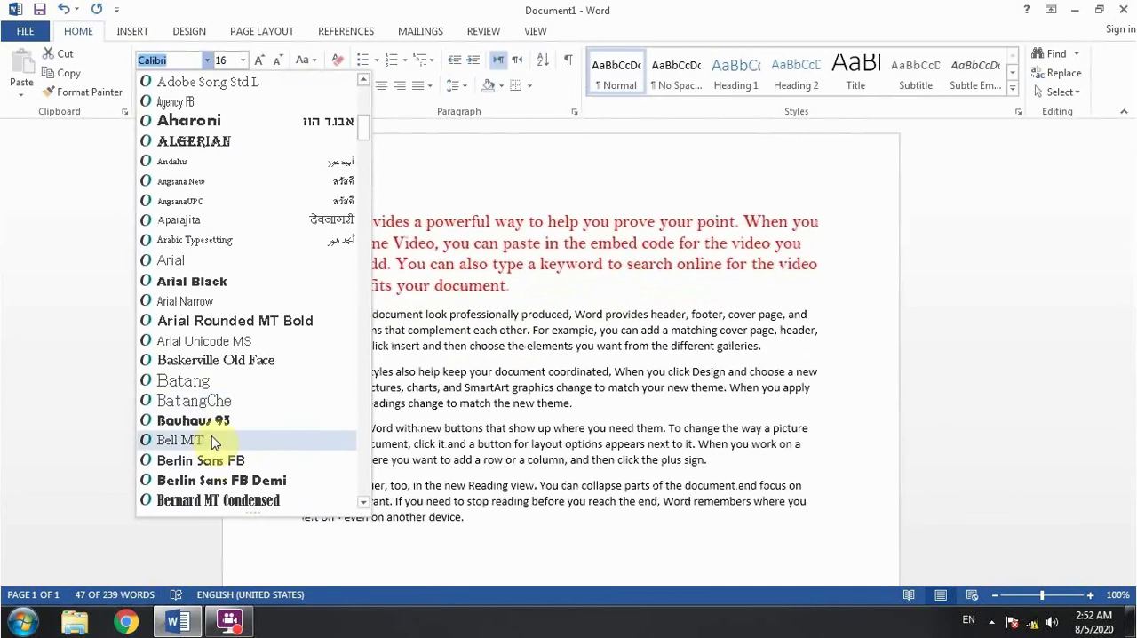
{"action": "left_click", "coordinate": [248, 460]}
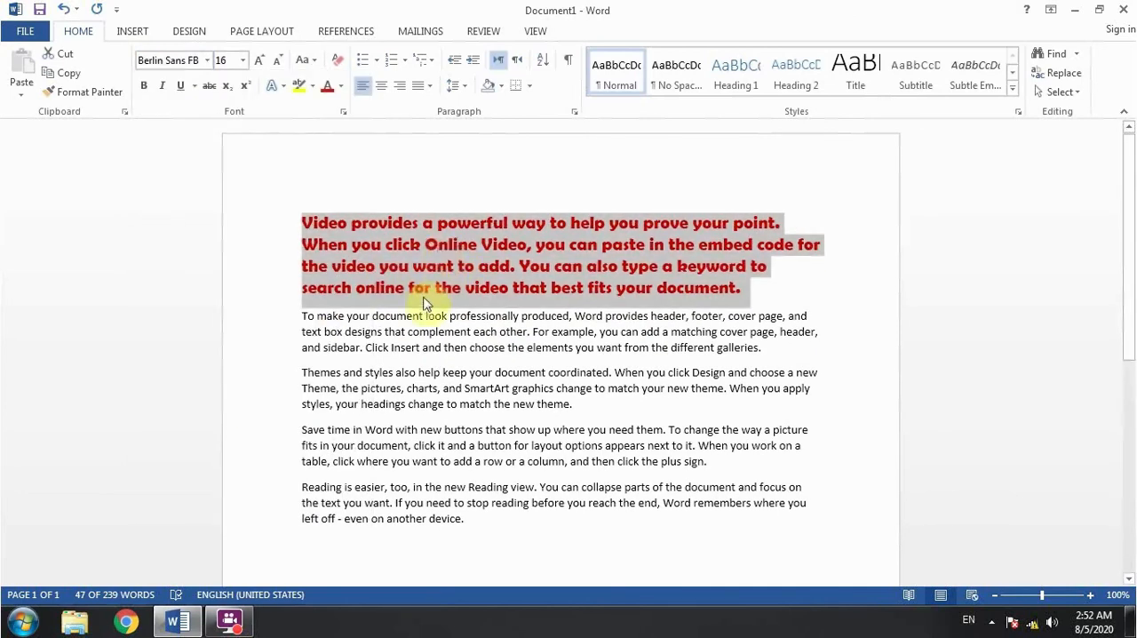
{"action": "left_click", "coordinate": [561, 264]}
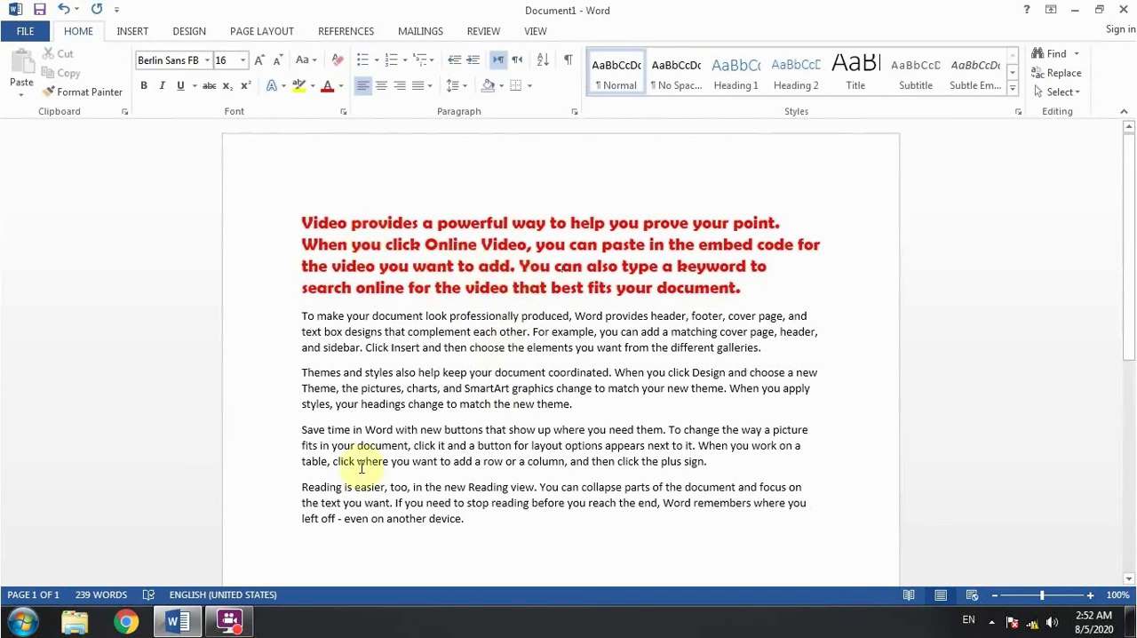
- Copy the text formatting from the first letter of the first paragraph and apply it to the whole last paragraph
{"action": "left_click_drag", "start_coordinate": [355, 503], "coordinate": [430, 515]}
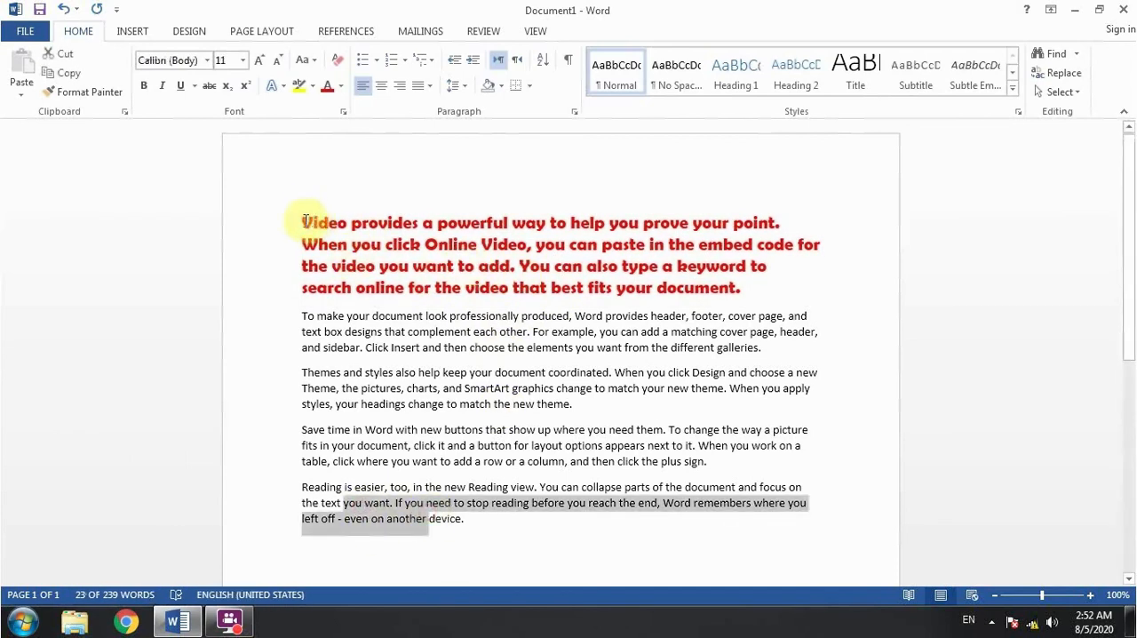
{"action": "left_click", "coordinate": [307, 221]}
{"action": "left_click_drag", "start_coordinate": [313, 223], "coordinate": [303, 222]}
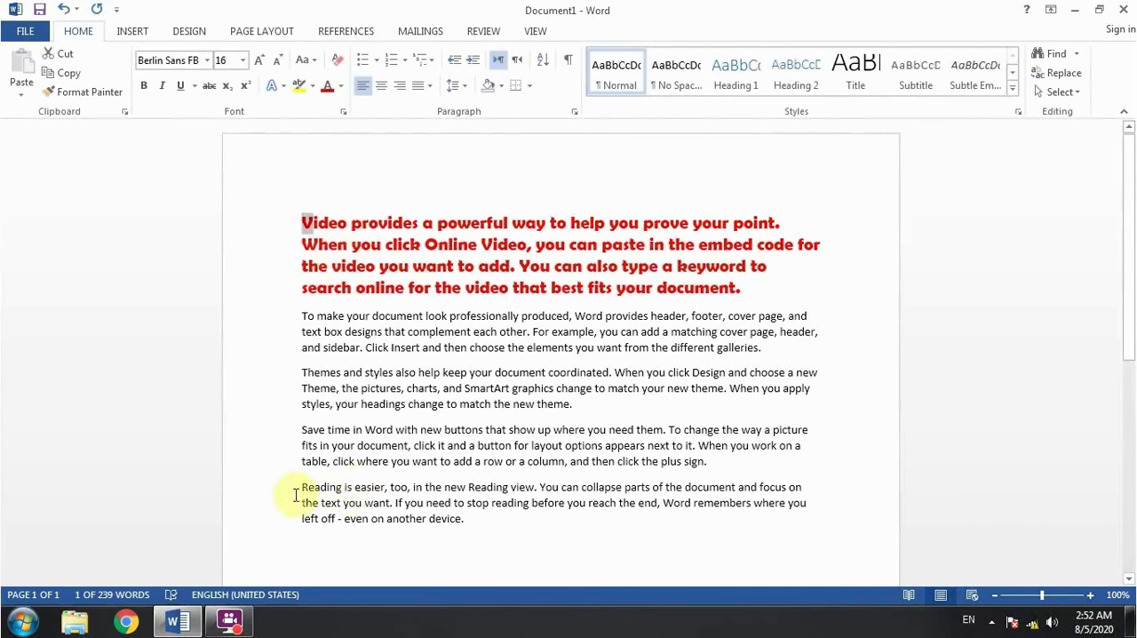
{"action": "left_click_drag", "start_coordinate": [299, 489], "coordinate": [495, 527]}
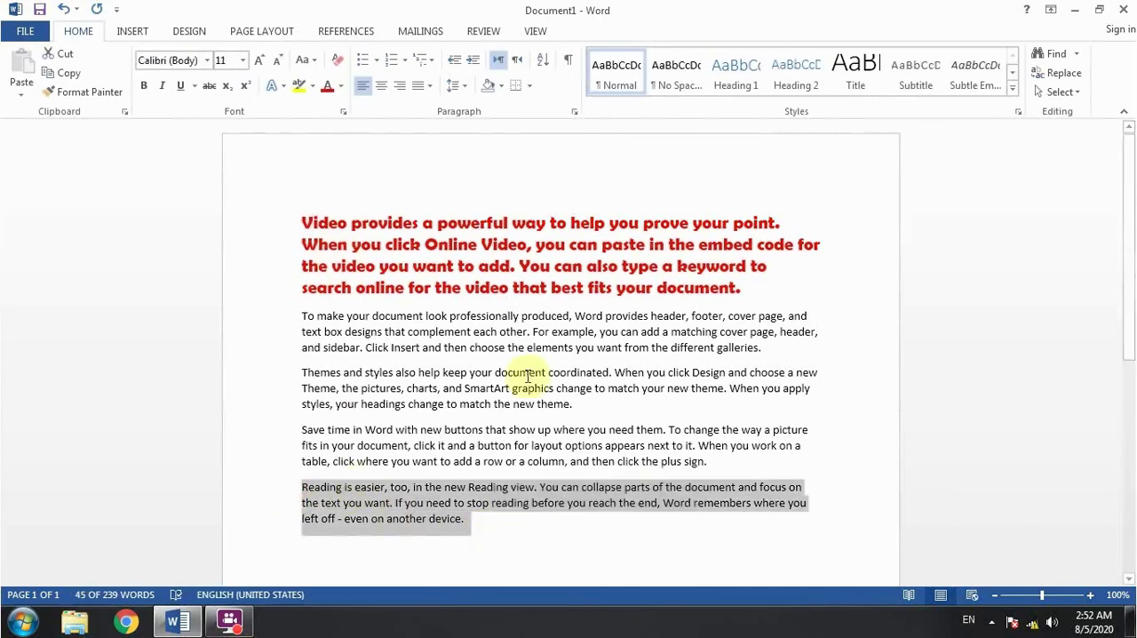
{"action": "key", "text": "ctrl+shift+v"}
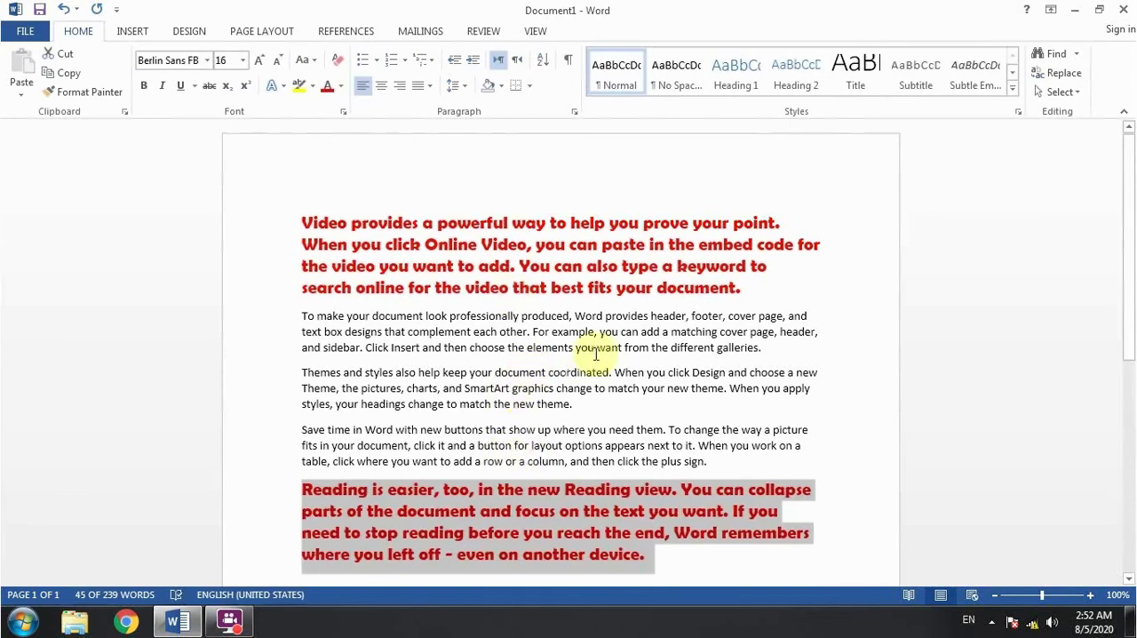
- Select all text formatted like the last paragraph, and clear the selection
{"action": "left_click", "coordinate": [1057, 92]}
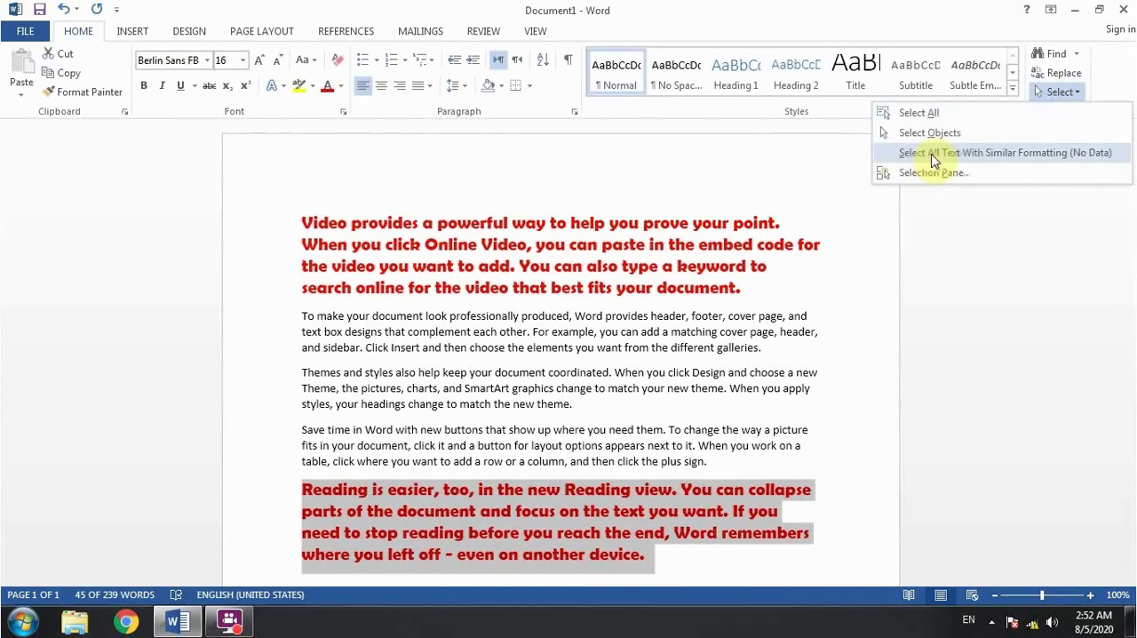
{"action": "left_click", "coordinate": [1009, 156]}
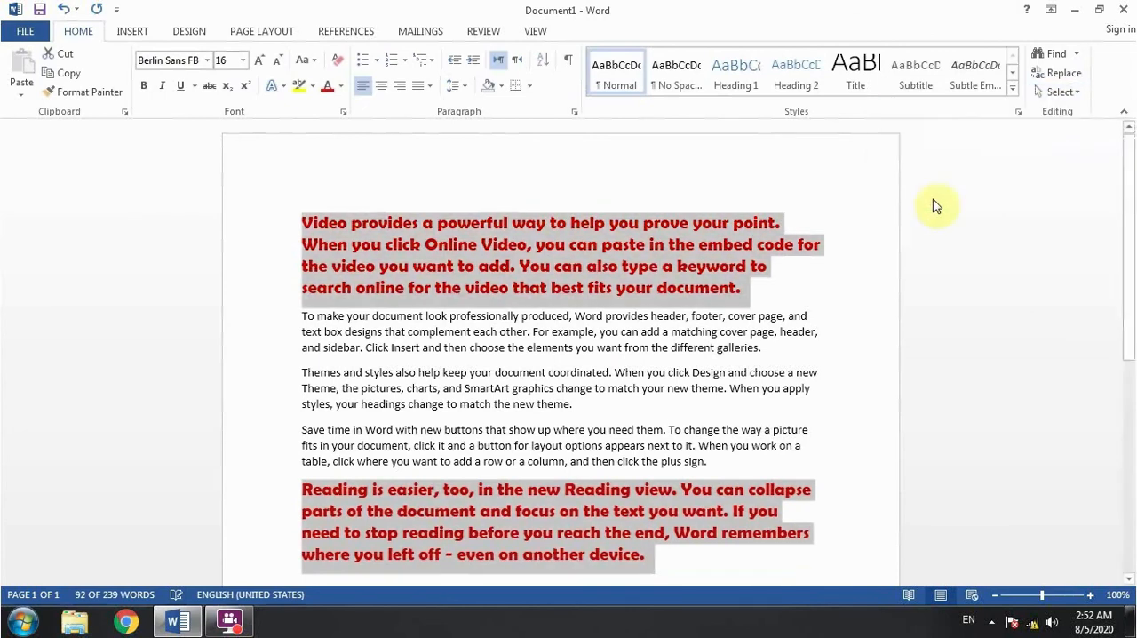
{"action": "left_click", "coordinate": [476, 266]}
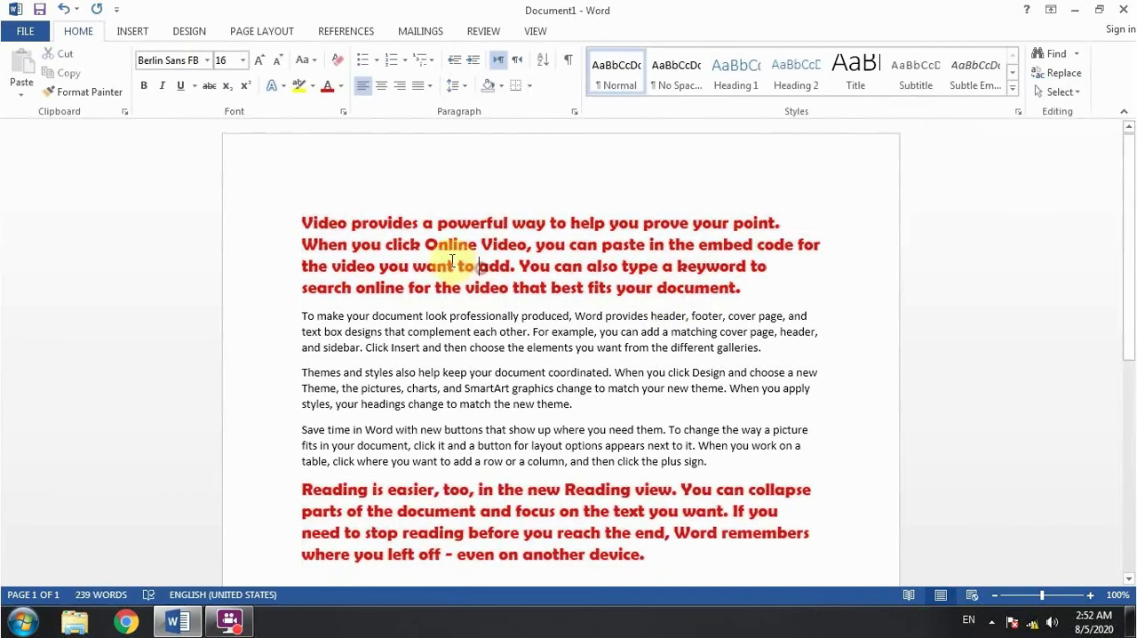
- Use the words "want to add." in the first paragraph to select all text with similar formatting
{"action": "left_click_drag", "start_coordinate": [413, 267], "coordinate": [520, 267]}
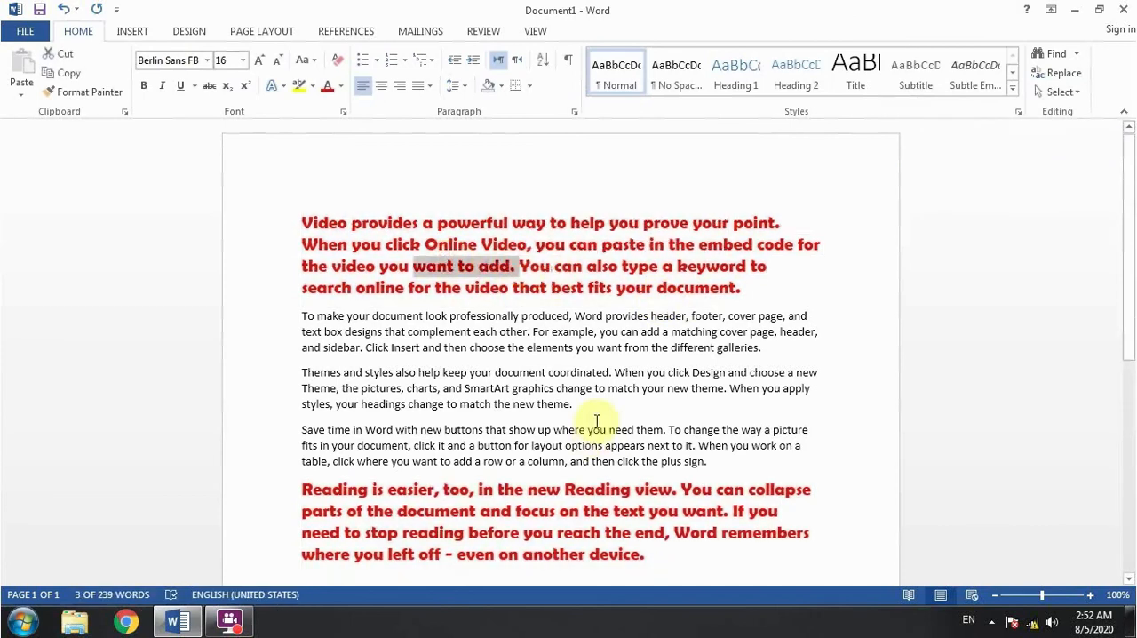
{"action": "left_click", "coordinate": [1061, 93]}
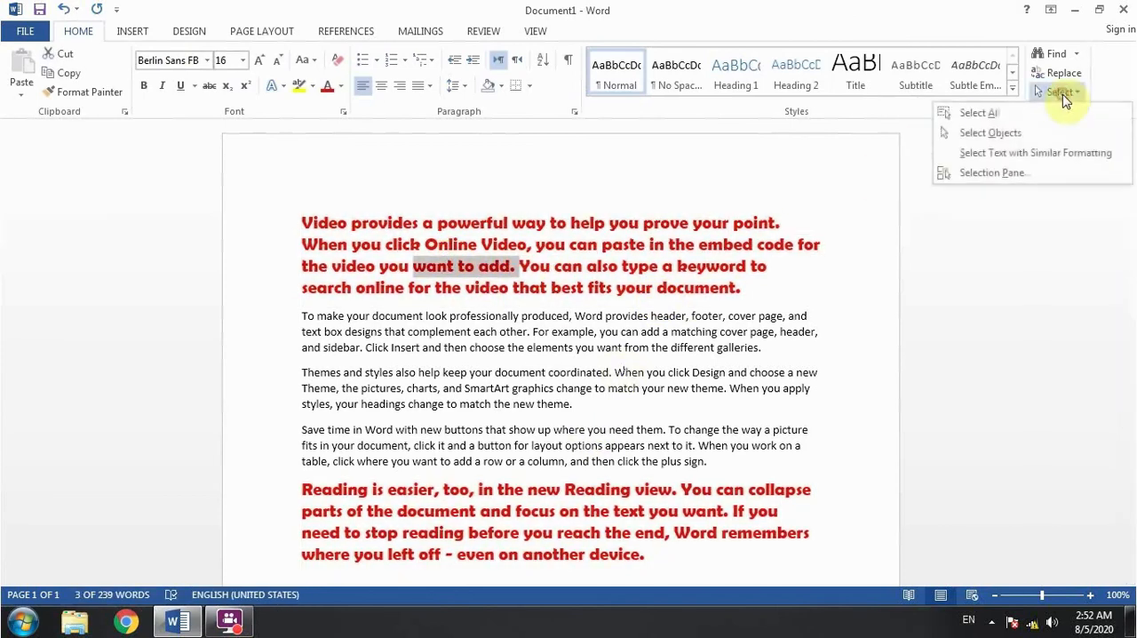
{"action": "left_click", "coordinate": [1024, 156]}
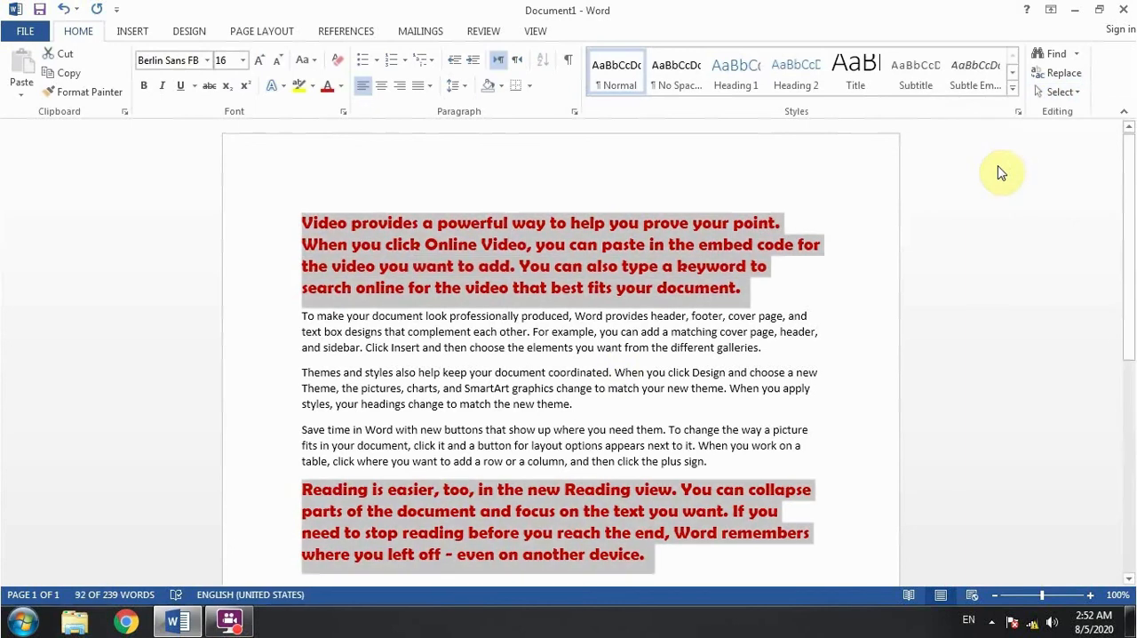
- Select the document's entire content and delete it
{"action": "left_click", "coordinate": [1053, 92]}
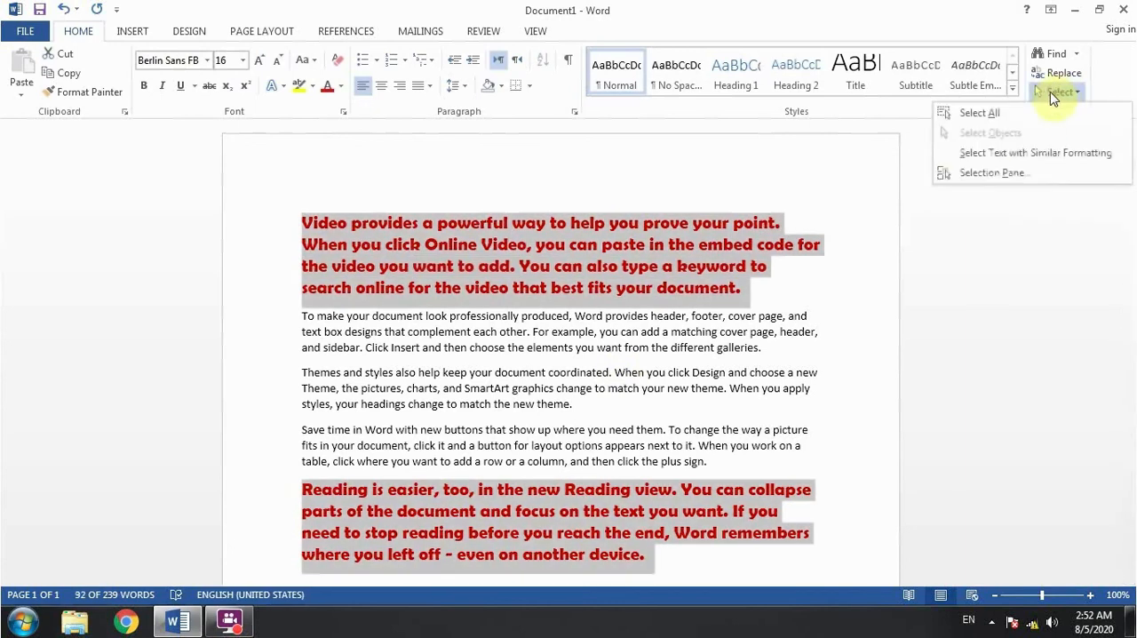
{"action": "left_click", "coordinate": [608, 351]}
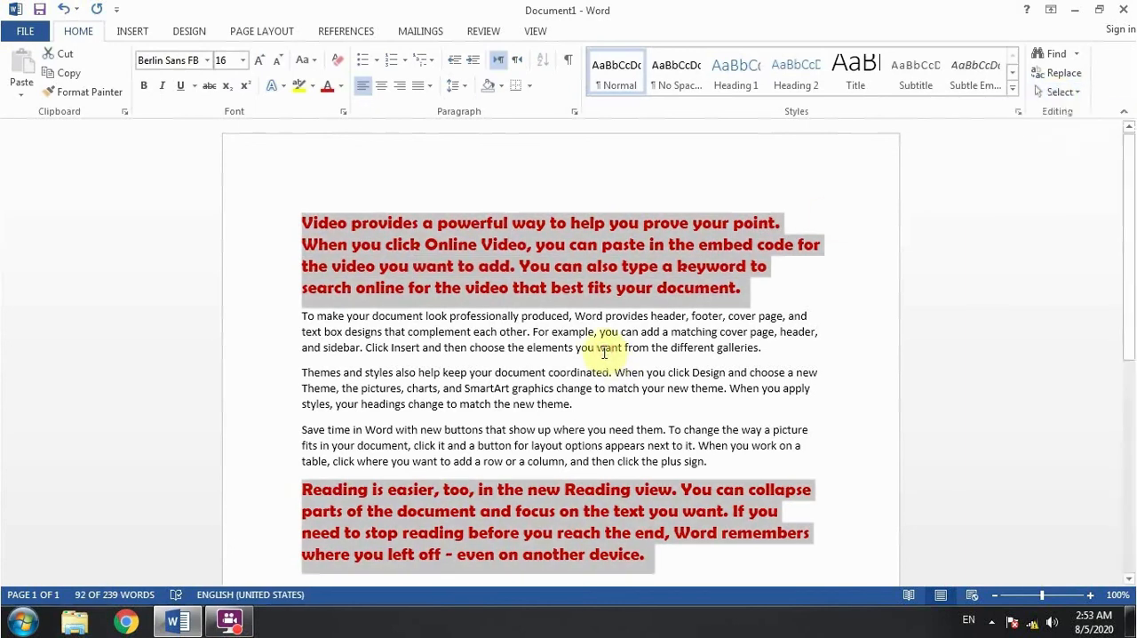
{"action": "key", "text": "ctrl+a"}
{"action": "key", "text": "Delete"}
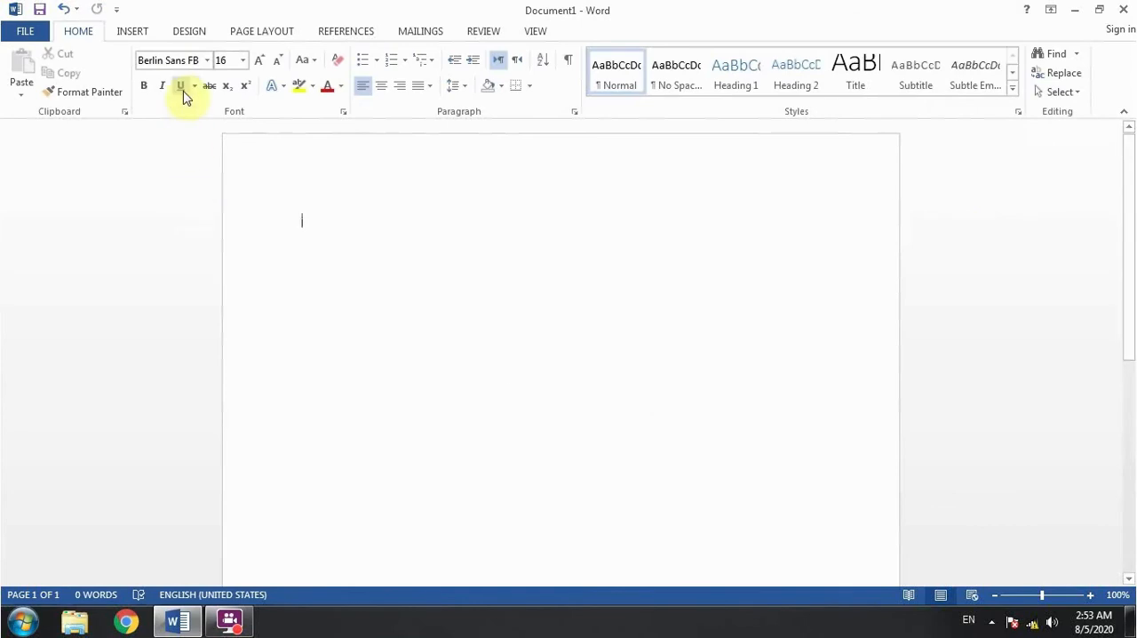
- Draw a Smiley Face shape about 0.96" high and 1.24" wide near the top of the empty page
{"action": "left_click", "coordinate": [133, 32]}
{"action": "left_click", "coordinate": [228, 82]}
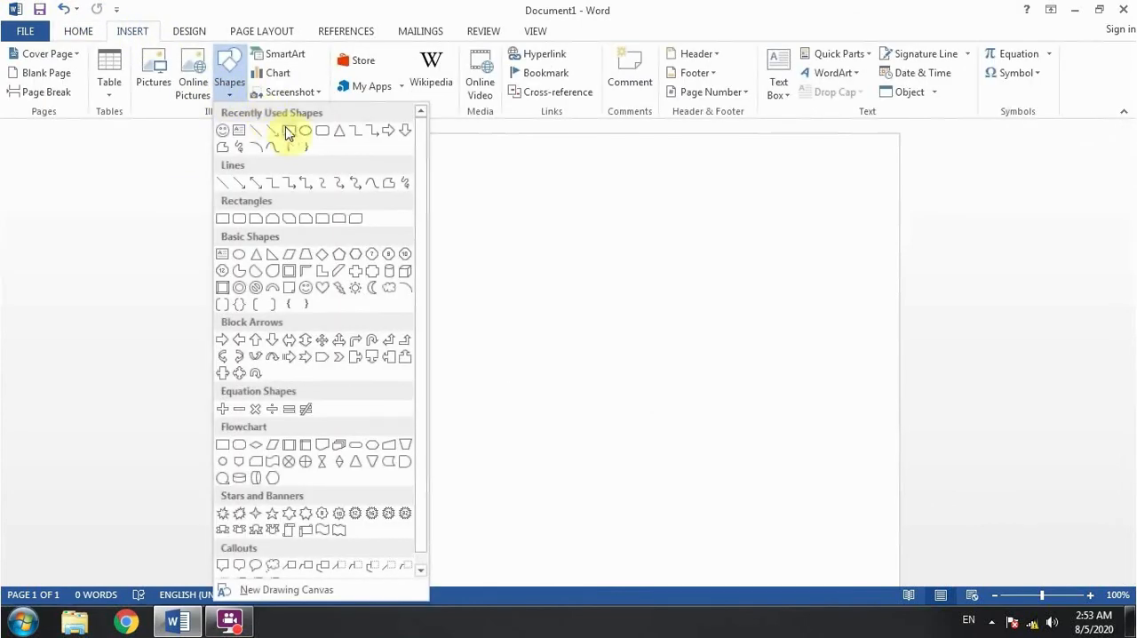
{"action": "left_click", "coordinate": [223, 131]}
{"action": "left_click_drag", "start_coordinate": [434, 259], "coordinate": [483, 300]}
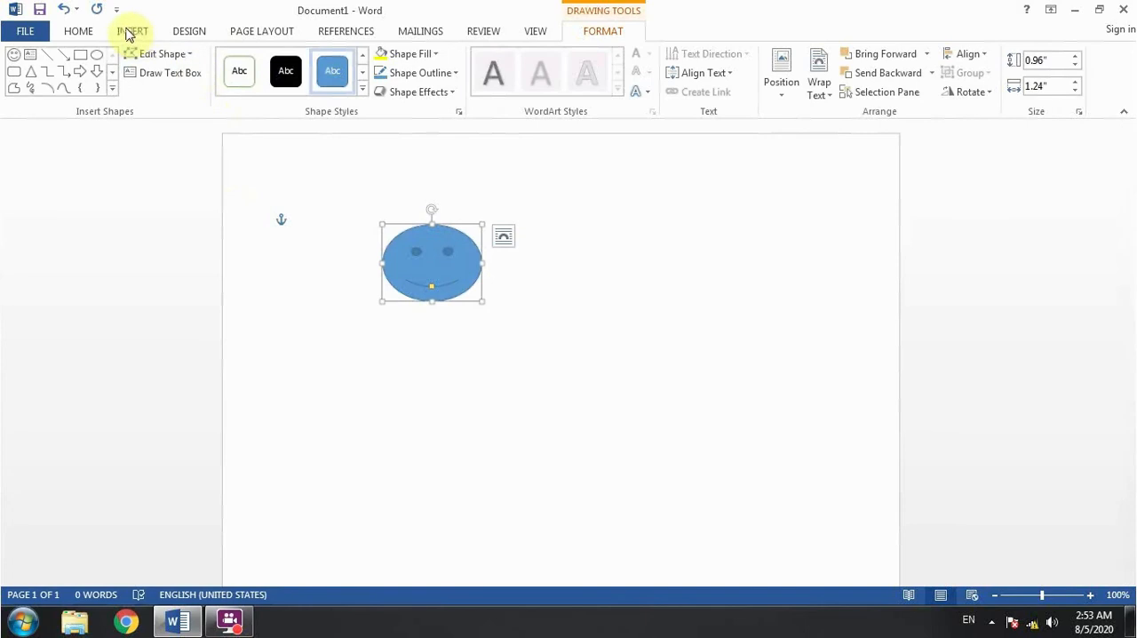
- Draw a down arrow below the smiley face and an isosceles triangle about 1.29" high and 2.07" wide beside it
{"action": "left_click", "coordinate": [94, 71]}
{"action": "left_click_drag", "start_coordinate": [373, 371], "coordinate": [523, 464]}
{"action": "left_click", "coordinate": [31, 71]}
{"action": "left_click_drag", "start_coordinate": [531, 313], "coordinate": [698, 416]}
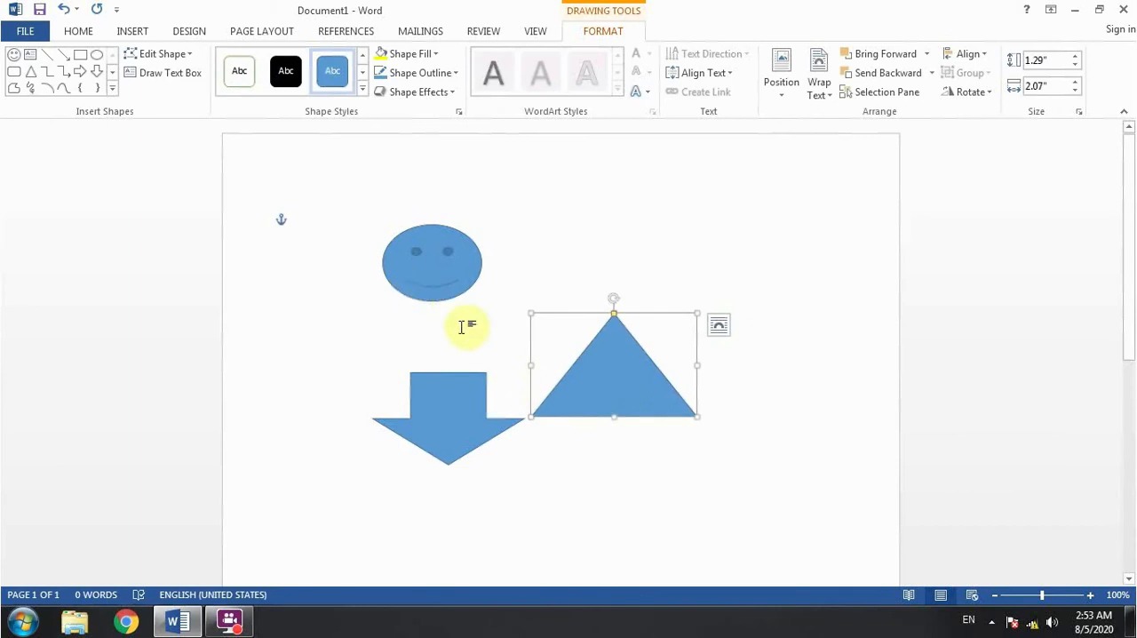
- Open the Selection pane for the shapes on the page
{"action": "left_click", "coordinate": [79, 30]}
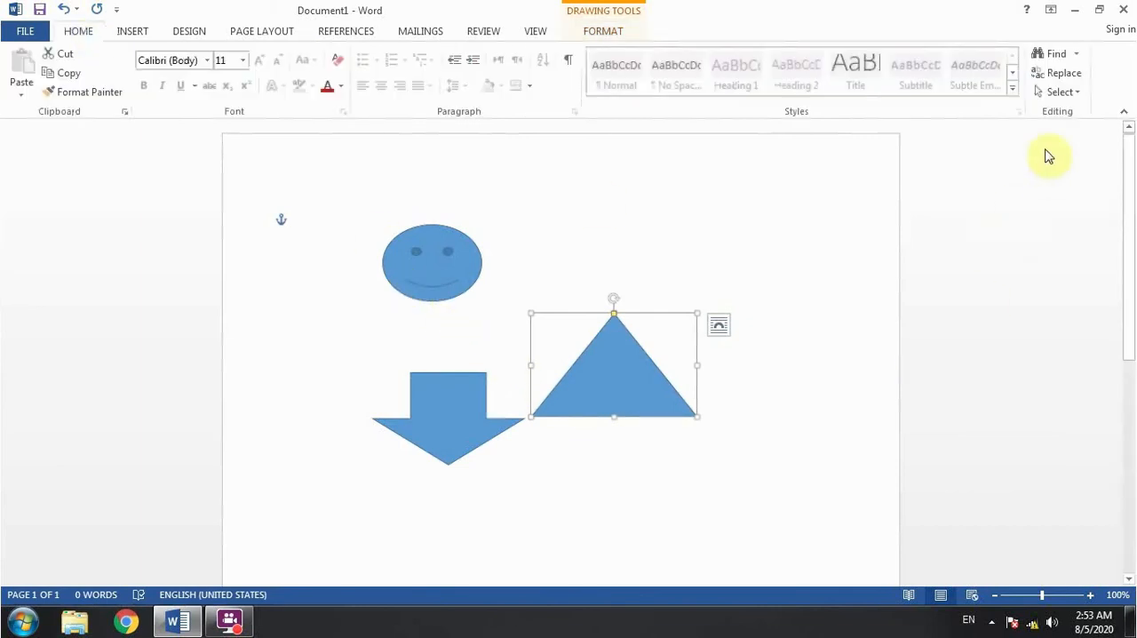
{"action": "left_click", "coordinate": [1059, 92]}
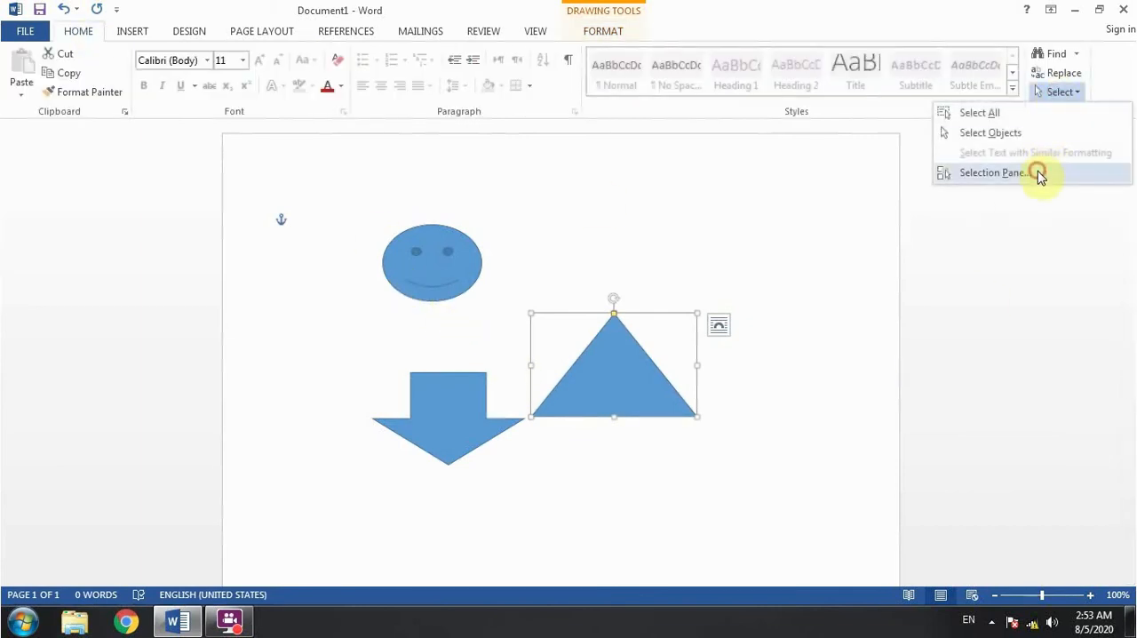
{"action": "left_click", "coordinate": [992, 172]}
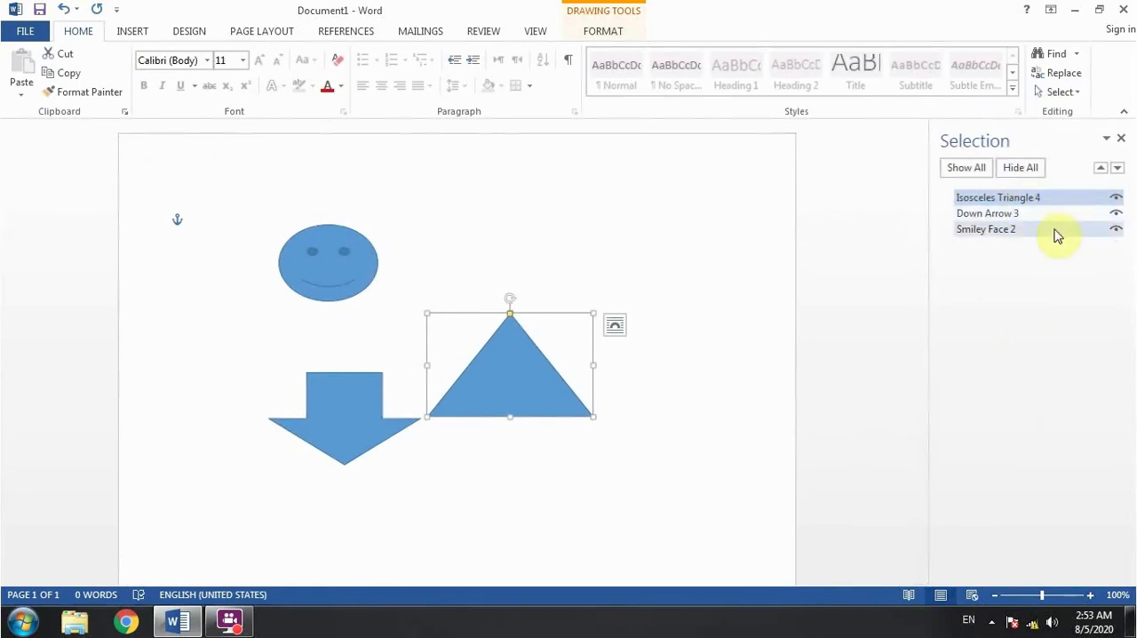
- Hide all the shapes and show them again, and toggle the triangle's visibility off and back on
{"action": "left_click", "coordinate": [1020, 167]}
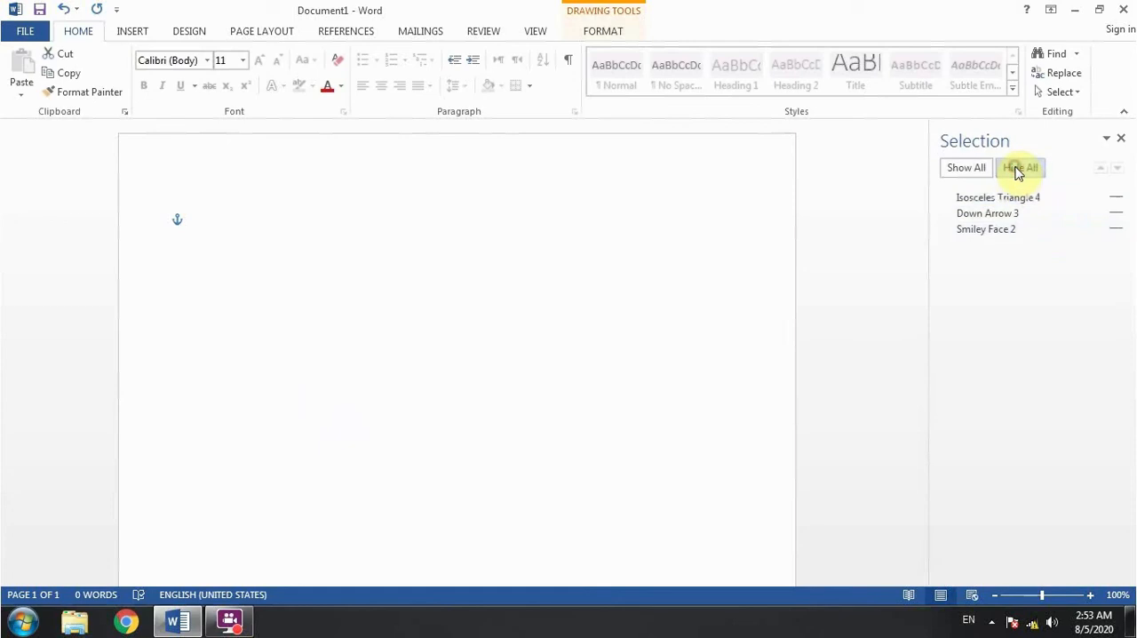
{"action": "left_click", "coordinate": [971, 167]}
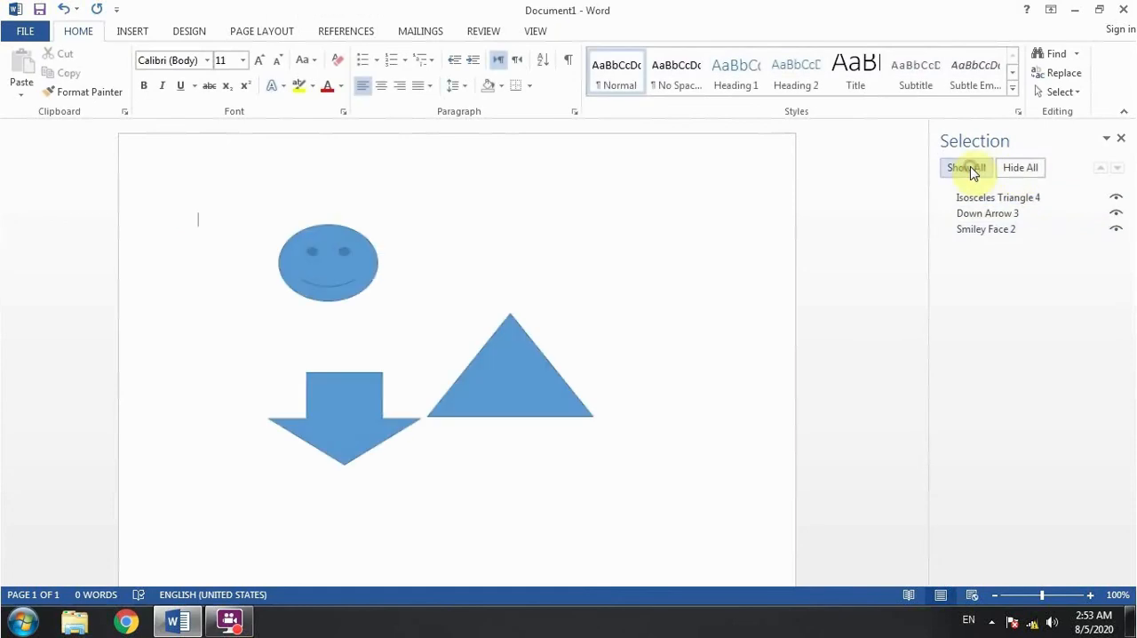
{"action": "left_click", "coordinate": [1117, 197]}
{"action": "left_click", "coordinate": [1117, 197]}
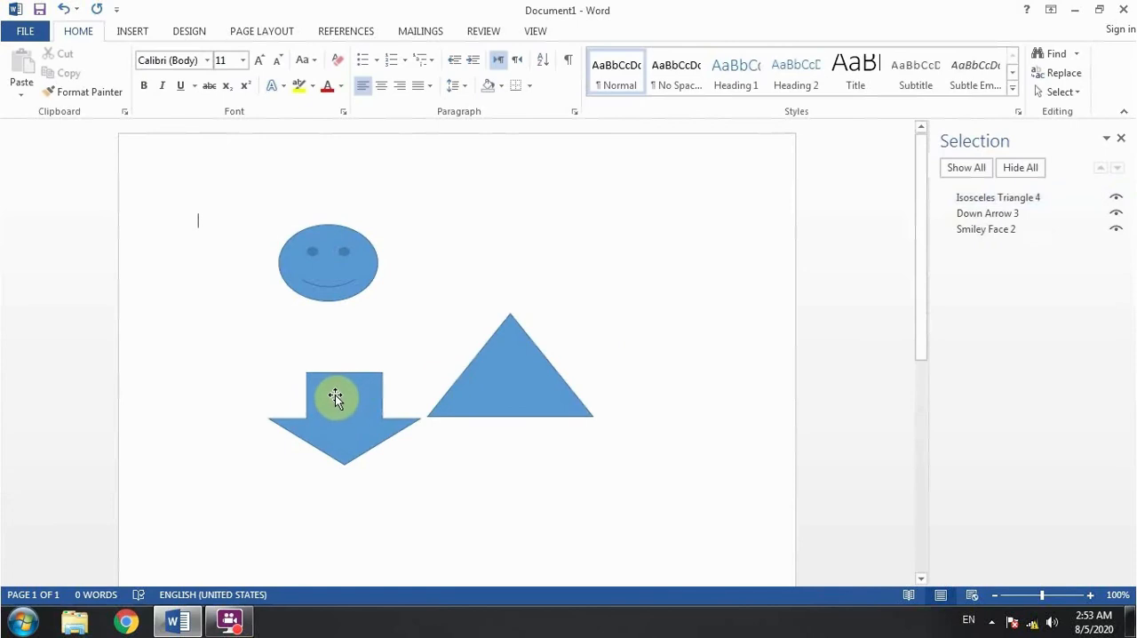
- Move the down arrow on top of the smiley face and send it backward, behind the face
{"action": "left_click_drag", "start_coordinate": [334, 398], "coordinate": [307, 267]}
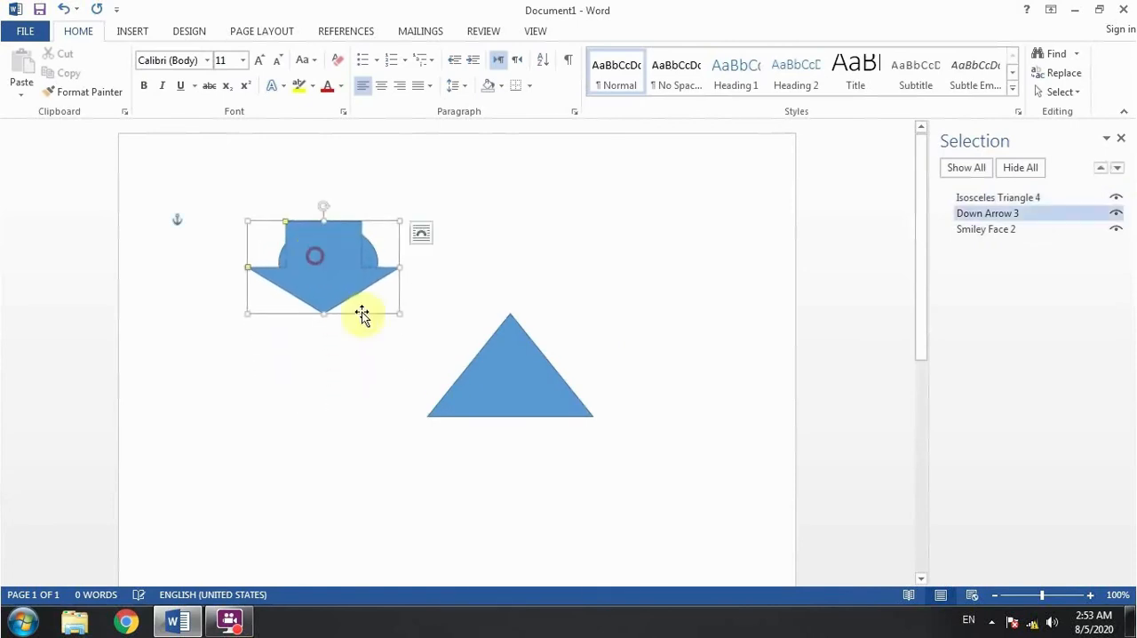
{"action": "left_click", "coordinate": [329, 266]}
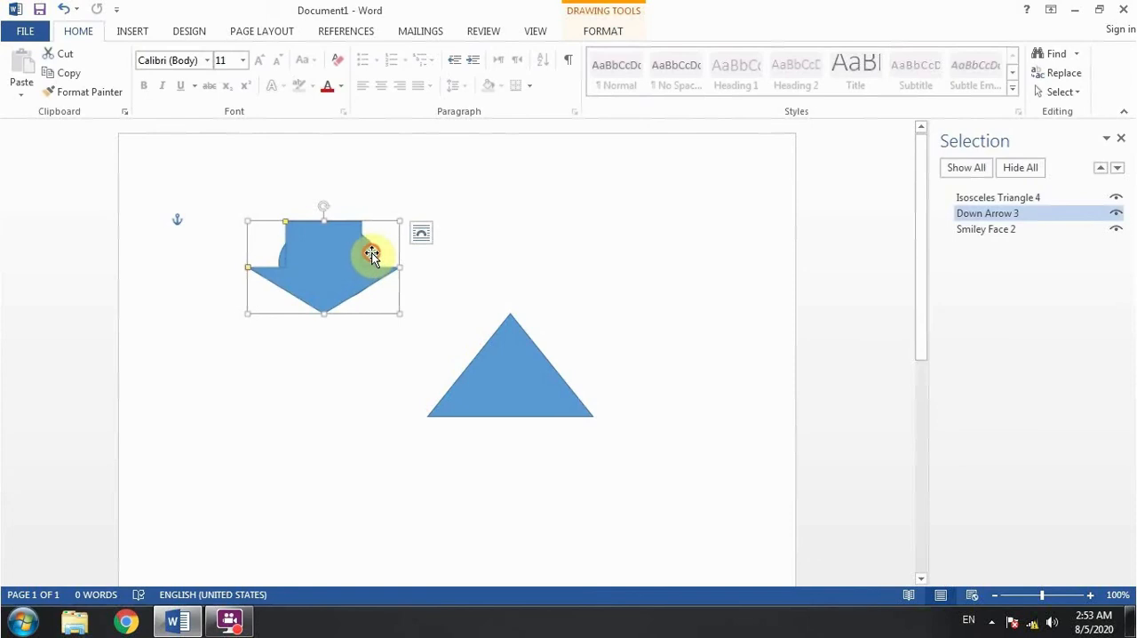
{"action": "left_click", "coordinate": [371, 256]}
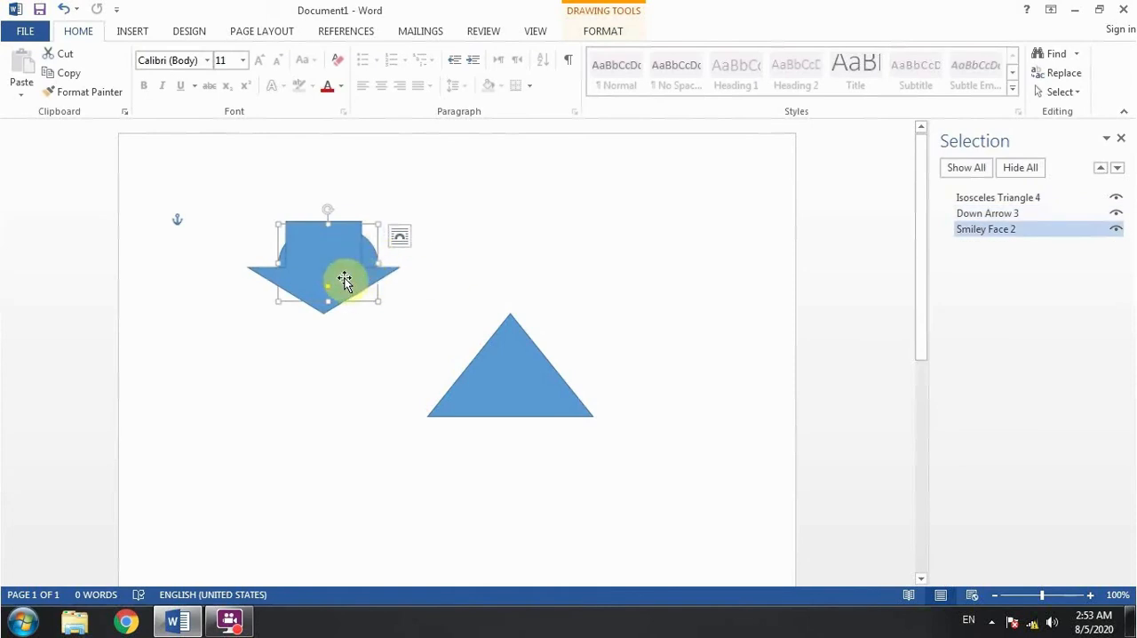
{"action": "left_click", "coordinate": [355, 320]}
{"action": "left_click", "coordinate": [325, 278]}
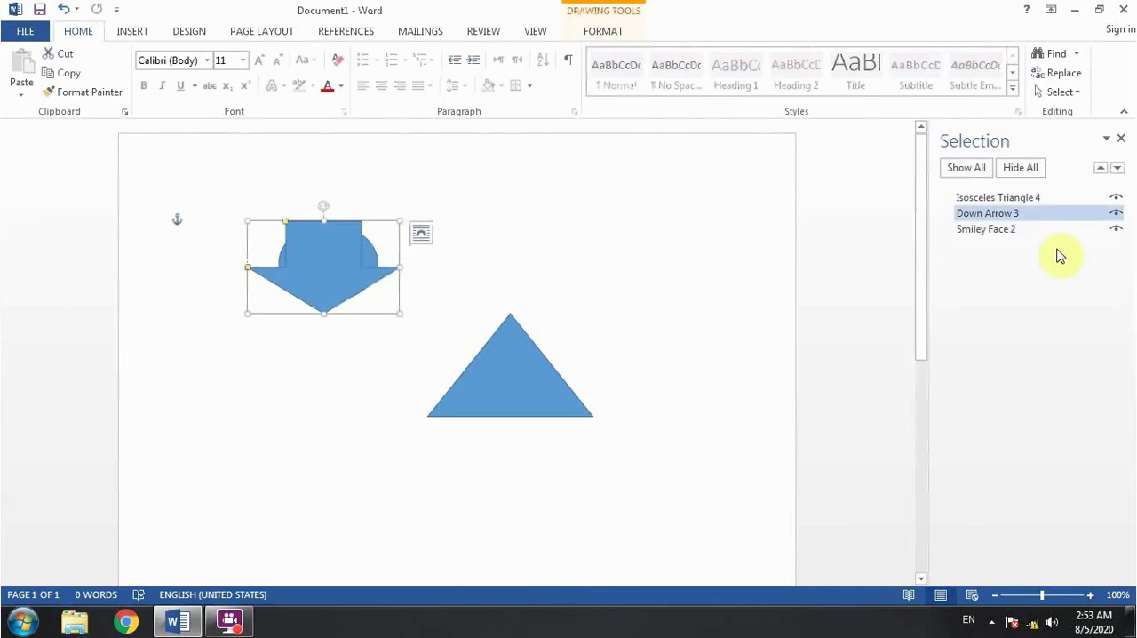
{"action": "left_click", "coordinate": [1119, 169]}
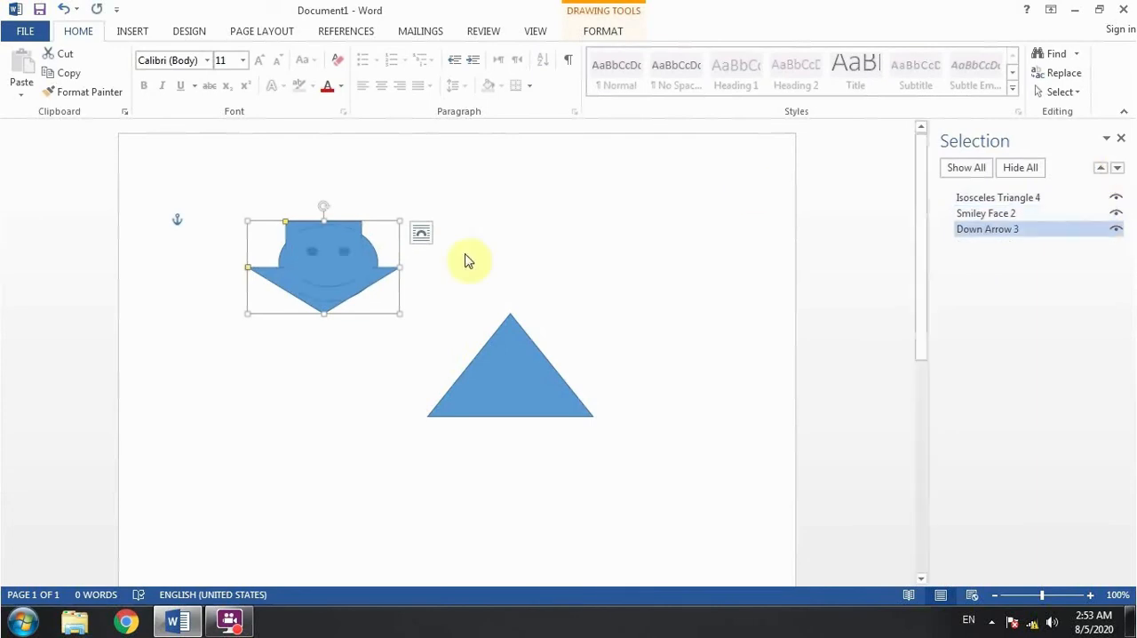
- Move the smiley face straight down onto the arrow's tip and close the Selection pane
{"action": "left_click", "coordinate": [318, 270]}
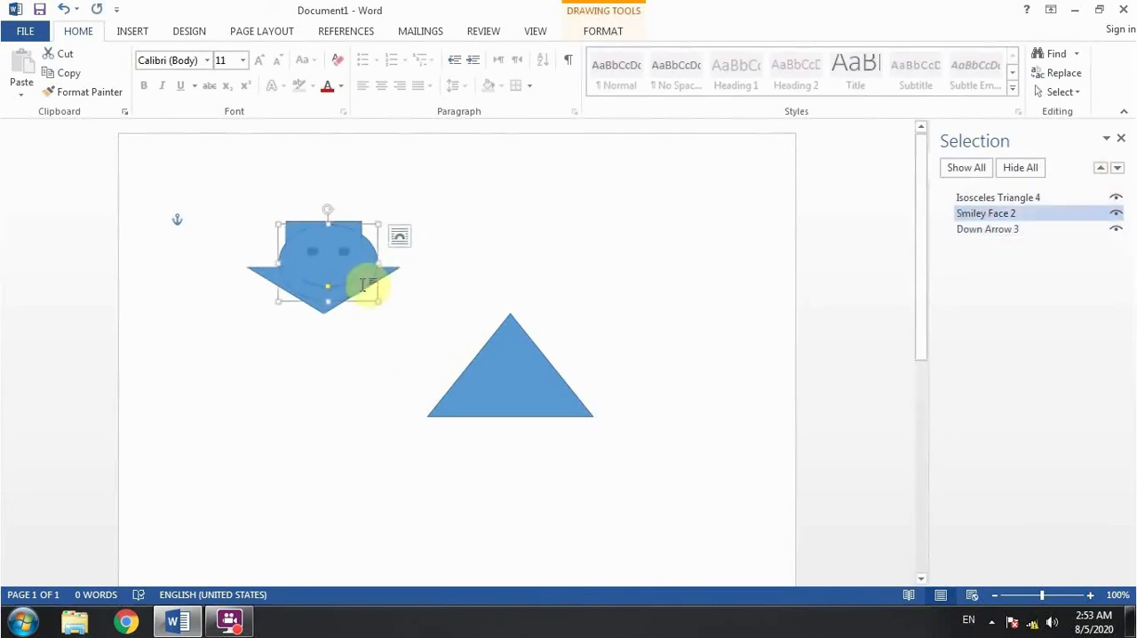
{"action": "left_click_drag", "start_coordinate": [367, 284], "coordinate": [353, 329]}
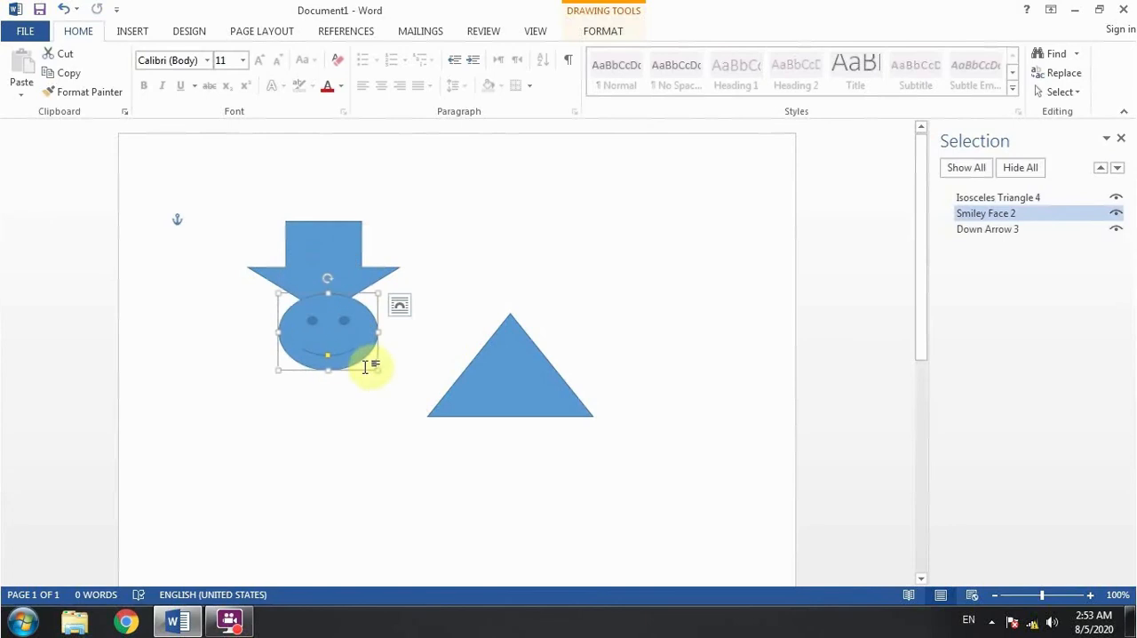
{"action": "left_click", "coordinate": [342, 322]}
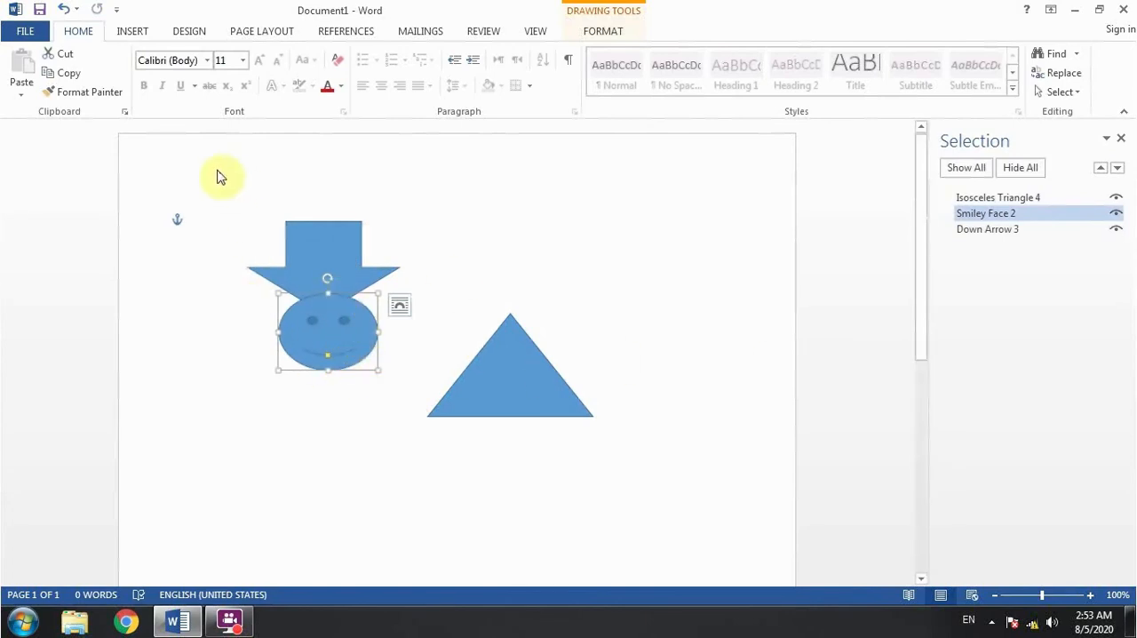
{"action": "left_click", "coordinate": [1121, 140]}
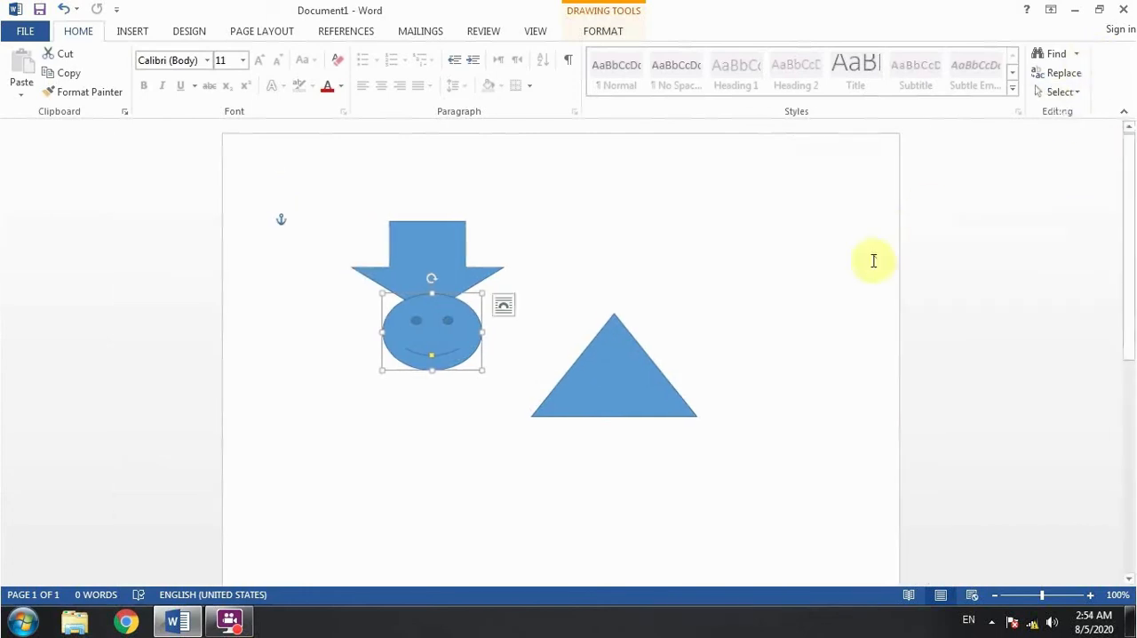